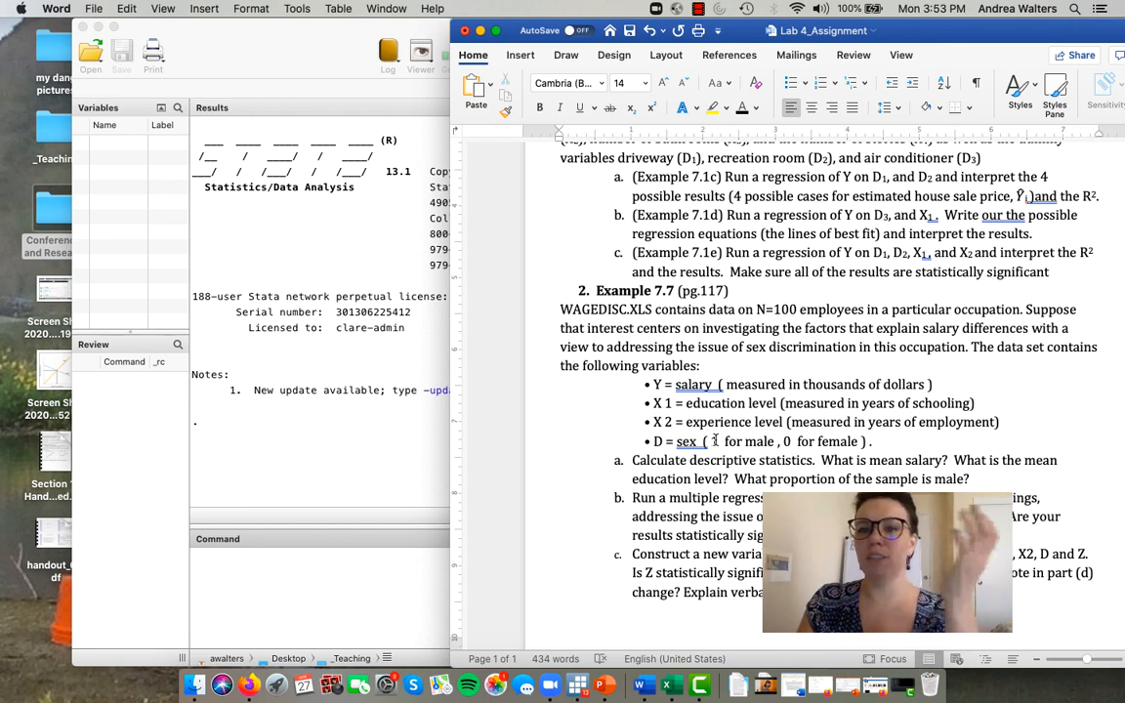
- Review the variable definitions and tasks for Example 7.7 in the Lab 4 assignment
left_click_drag(700, 421, 787, 420)
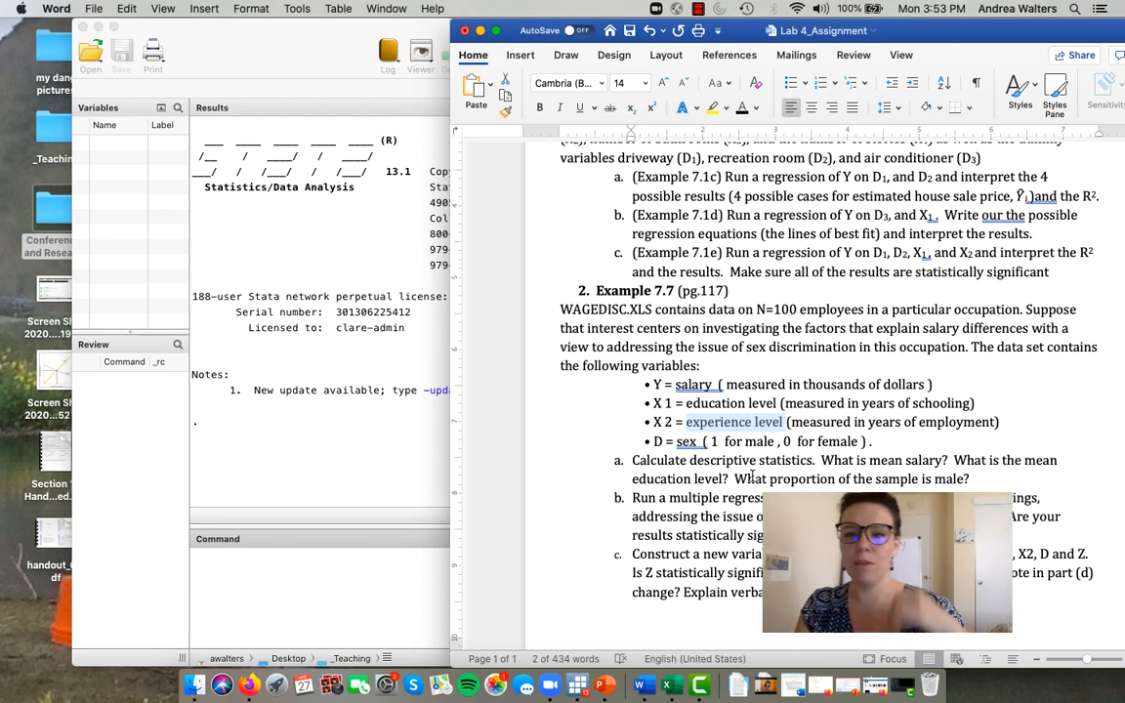
left_click(729, 548)
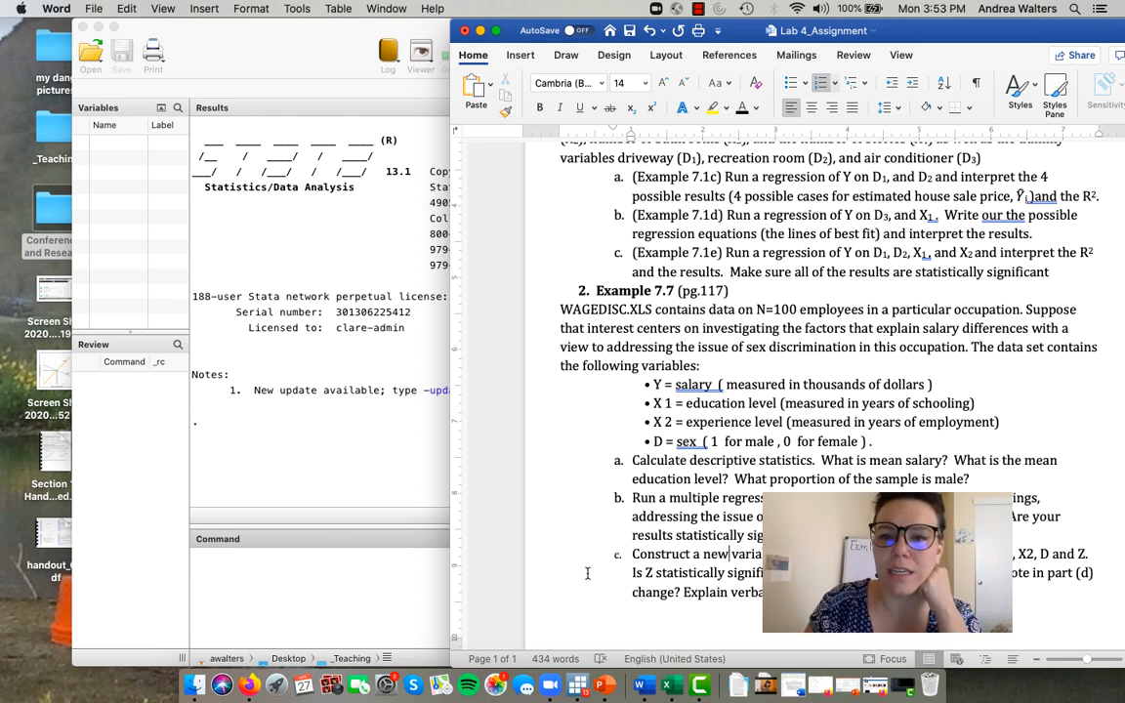
left_click(417, 592)
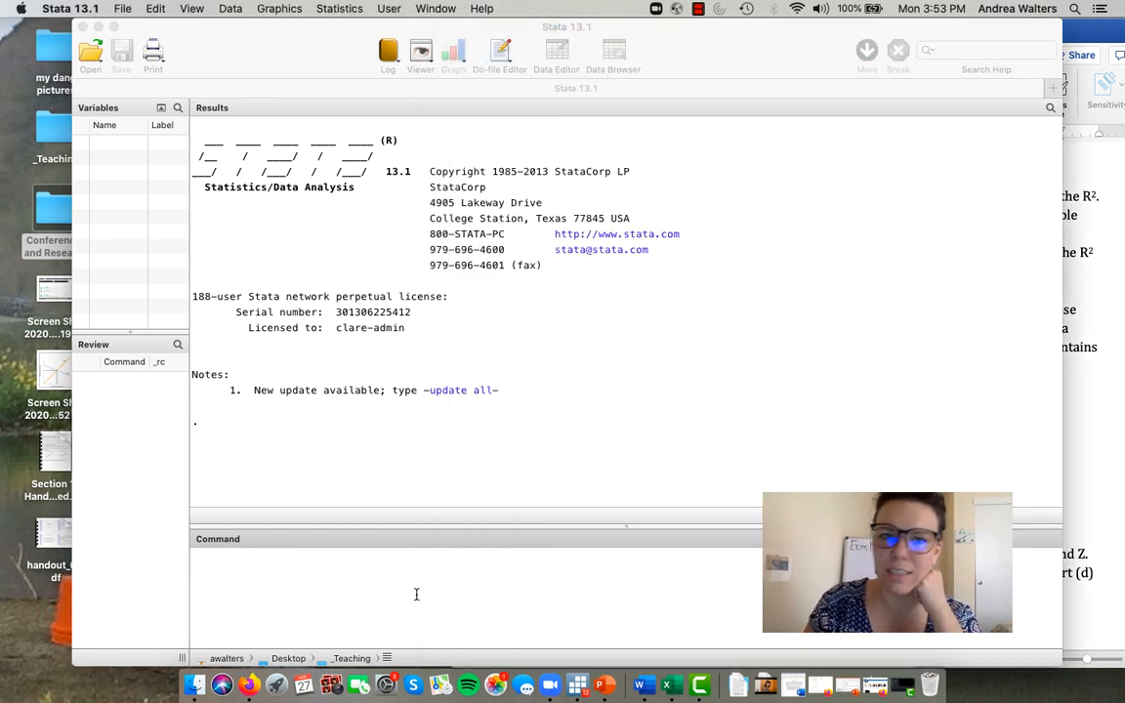
left_click(120, 9)
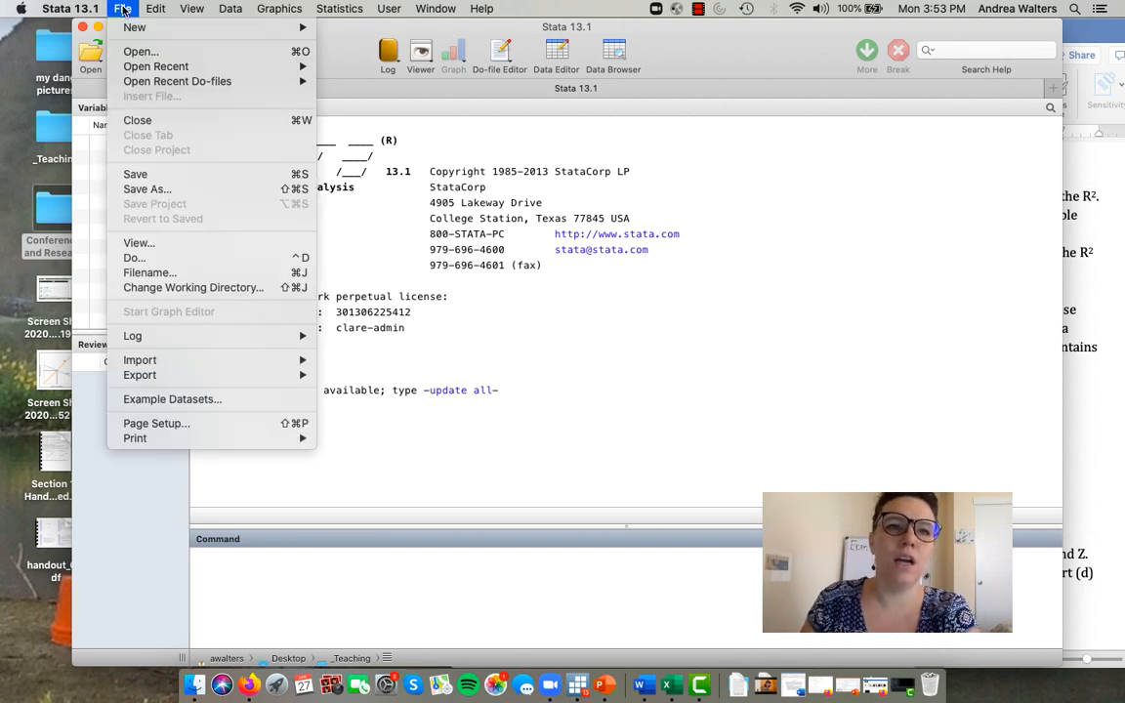
mouse_move(134, 361)
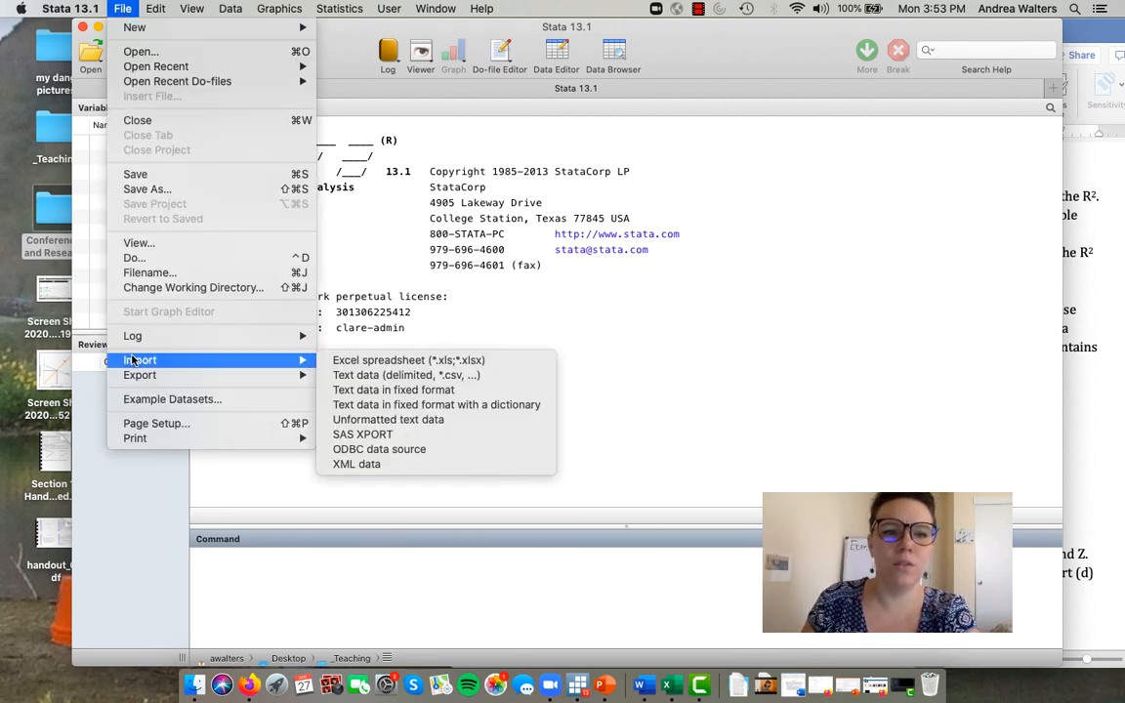
left_click(445, 360)
left_click(1111, 365)
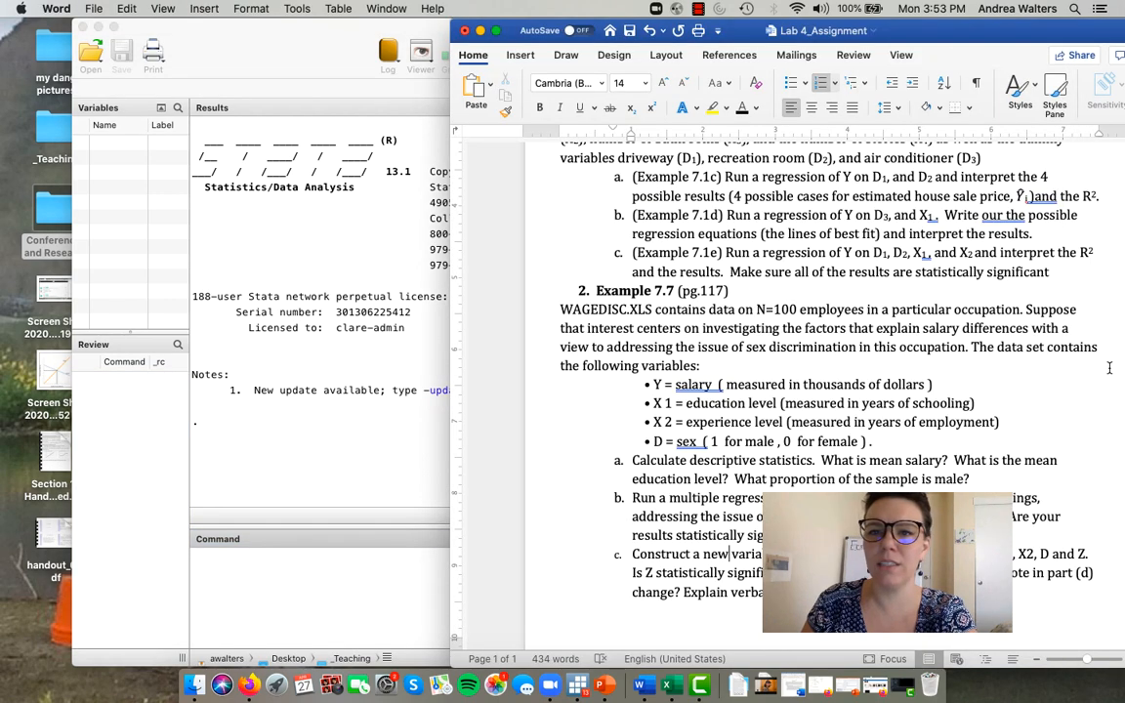
- Switch to Stata and begin a new log named "Lab 4_Part 2_" followed by the author's initial and surname
left_click(219, 469)
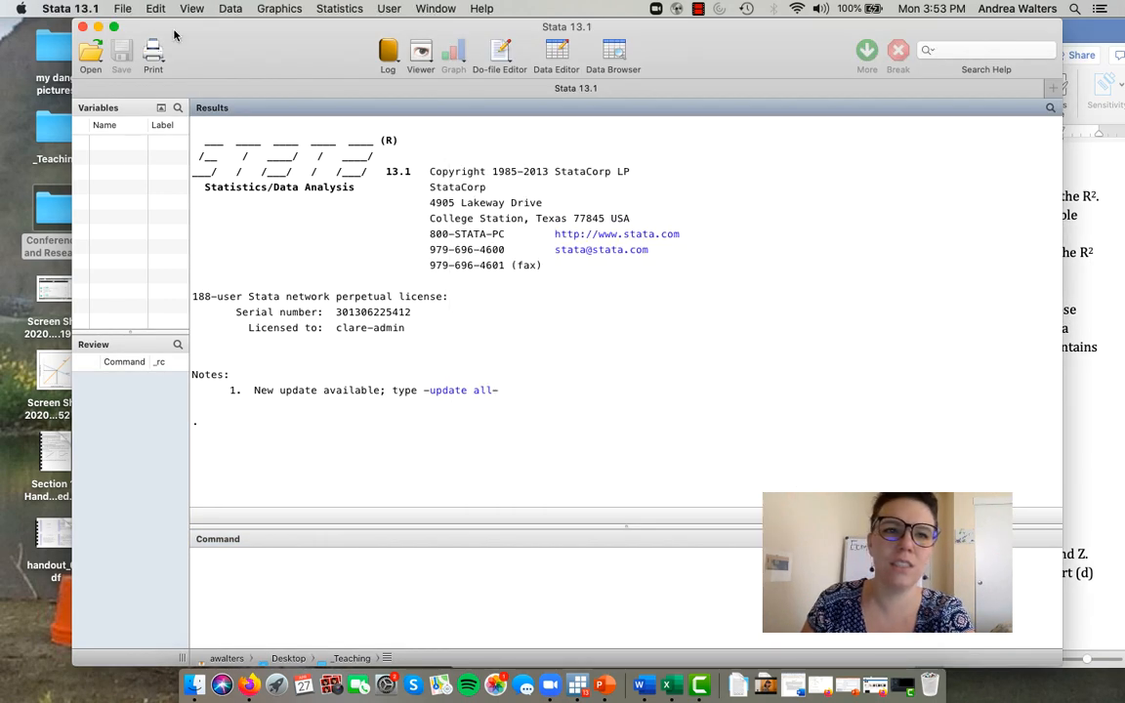
left_click(124, 9)
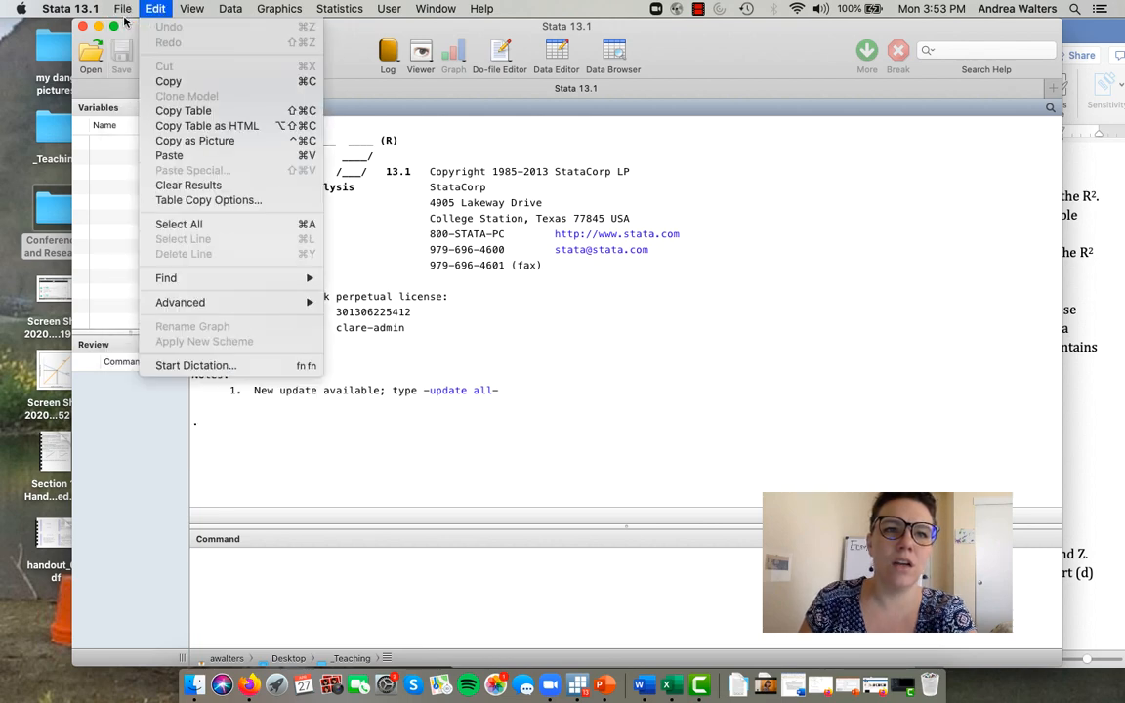
left_click(386, 50)
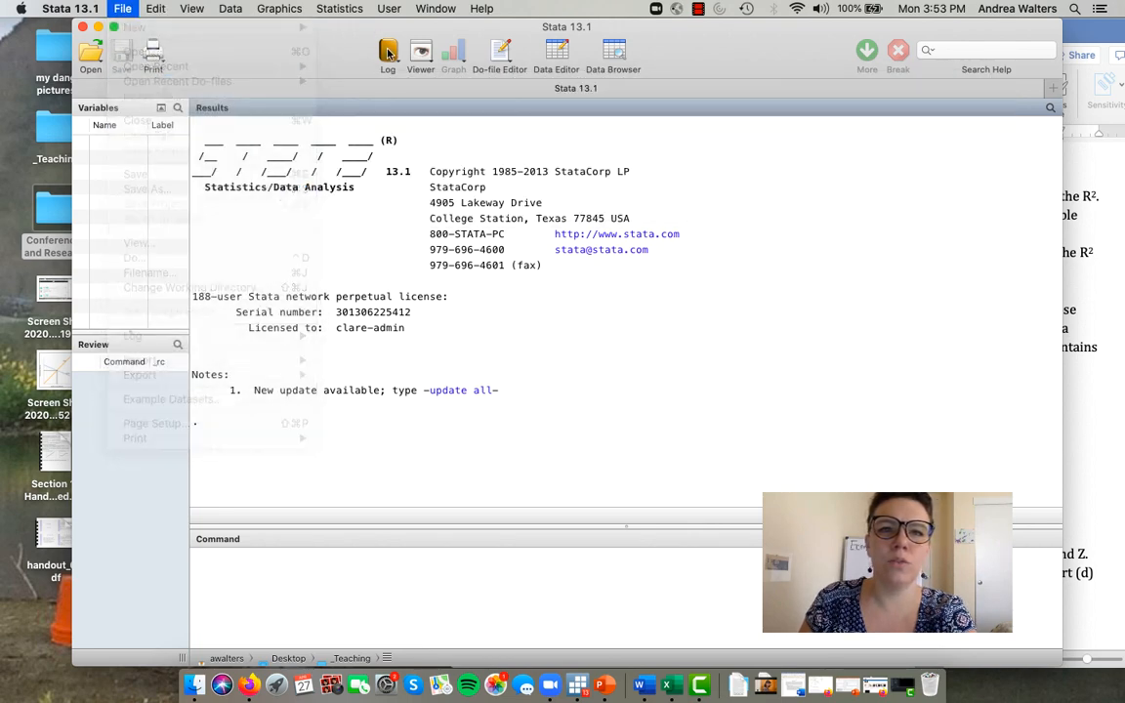
left_click(387, 54)
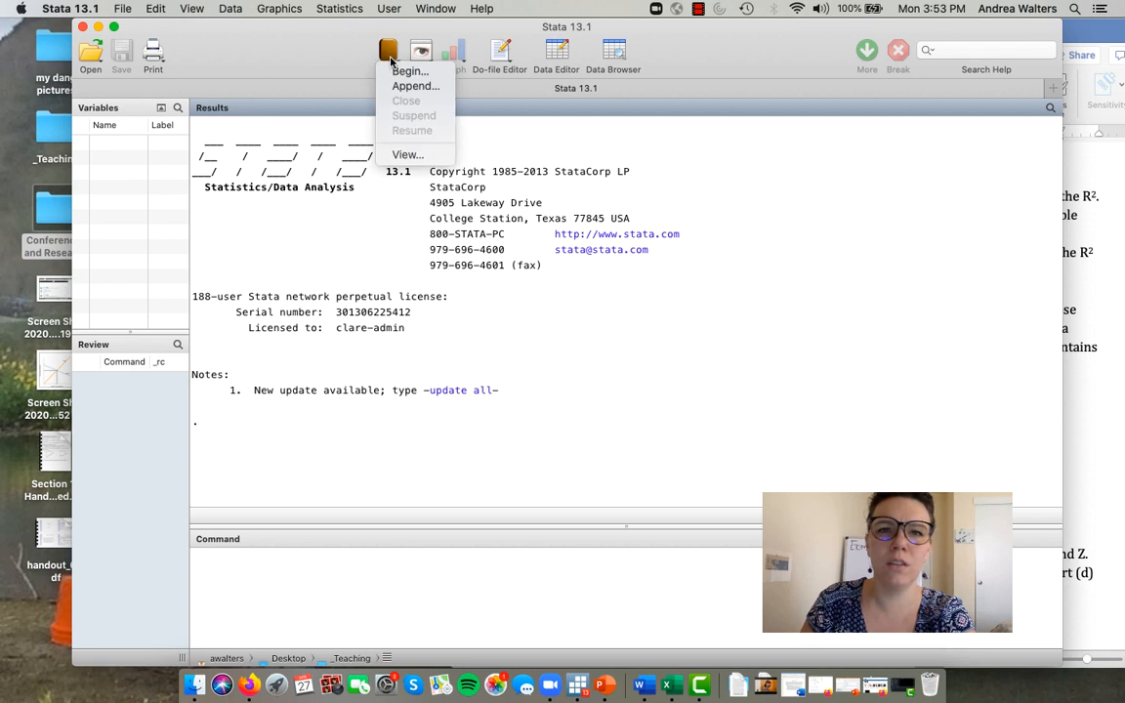
left_click(398, 76)
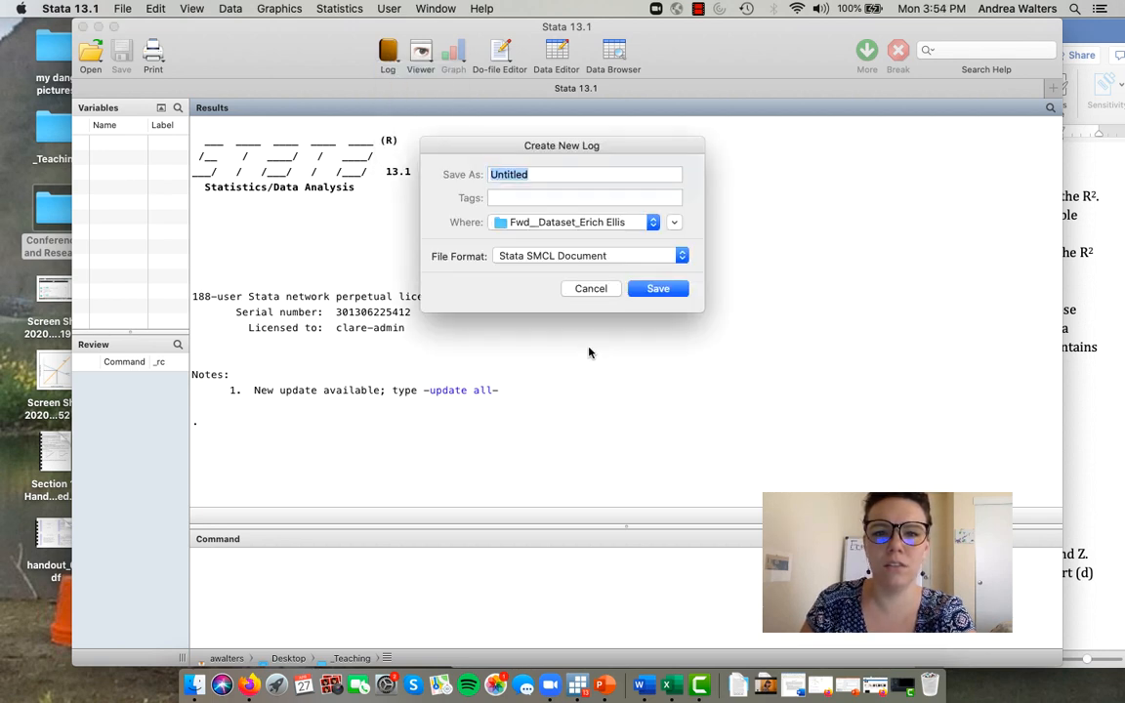
type("Lab")
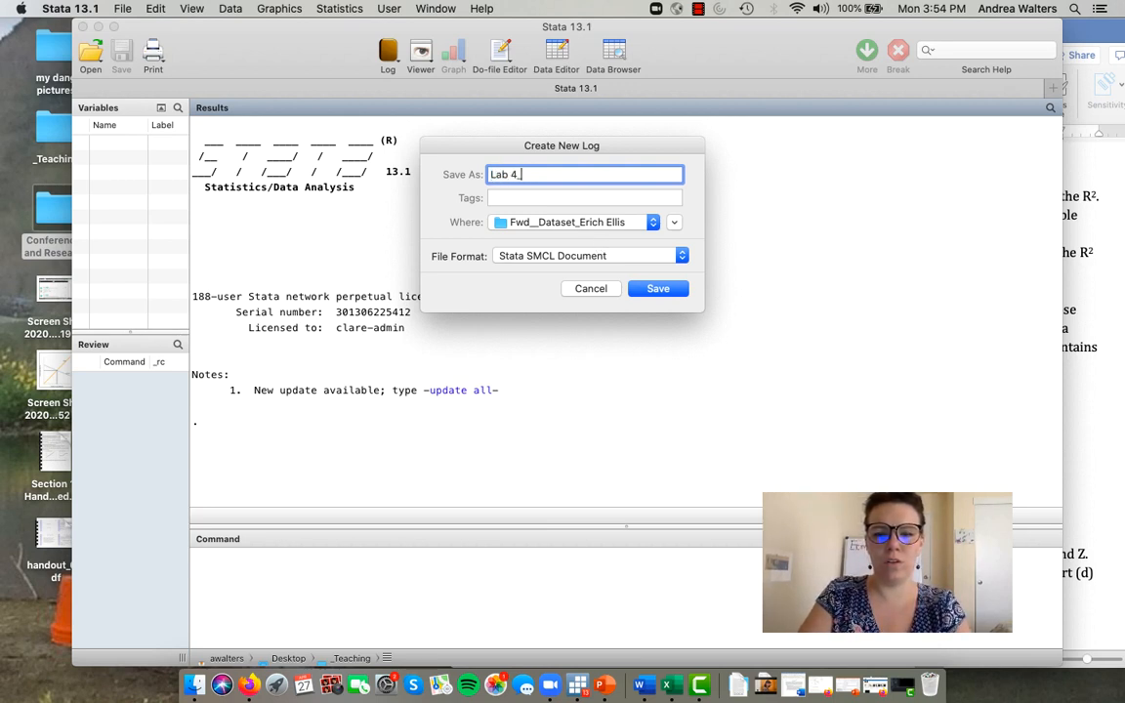
type("4_Part 2_AWa")
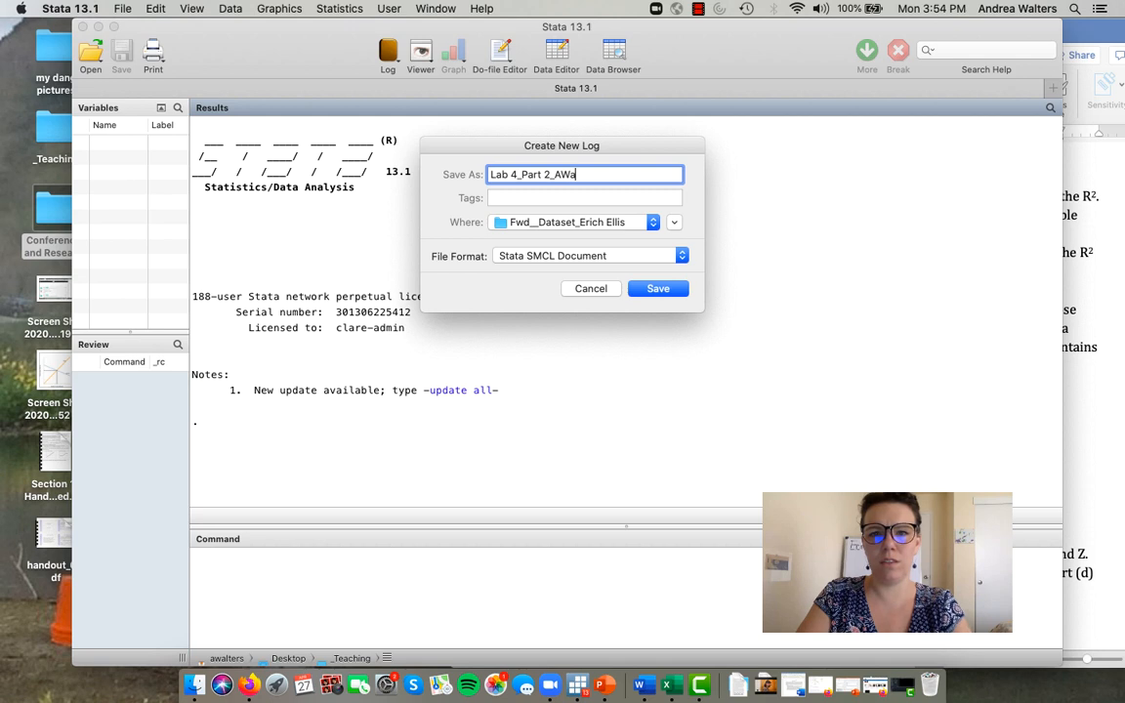
type("lters")
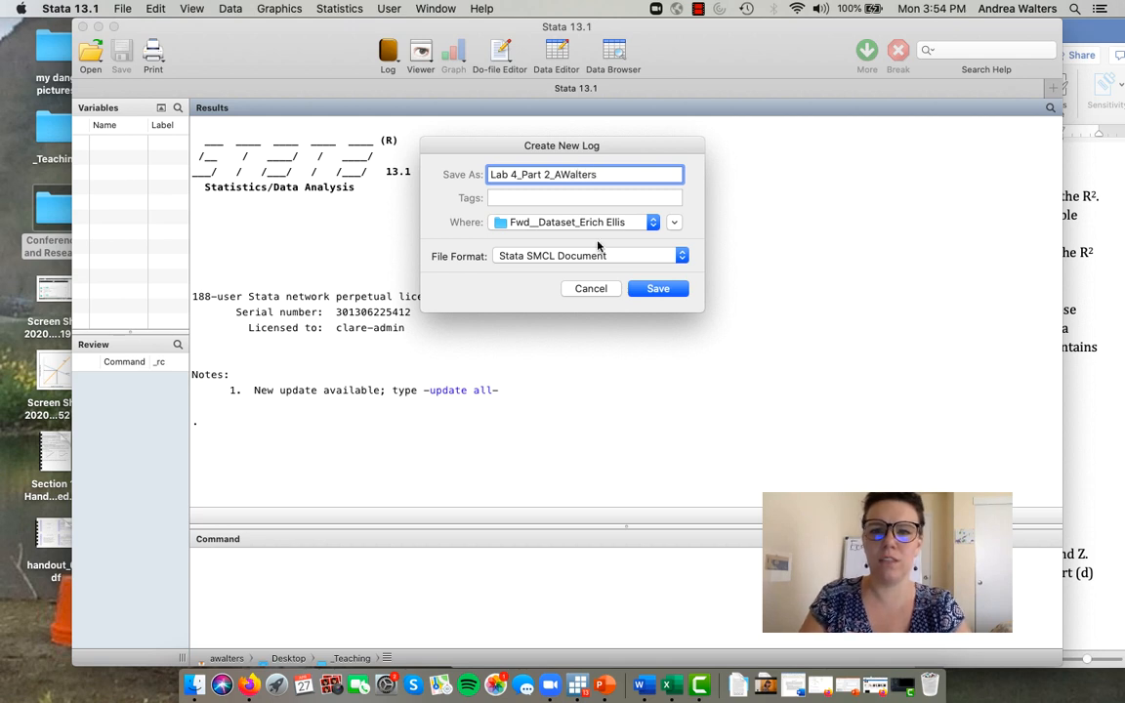
- Save the new log in the _Teaching folder
left_click(599, 223)
left_click(598, 244)
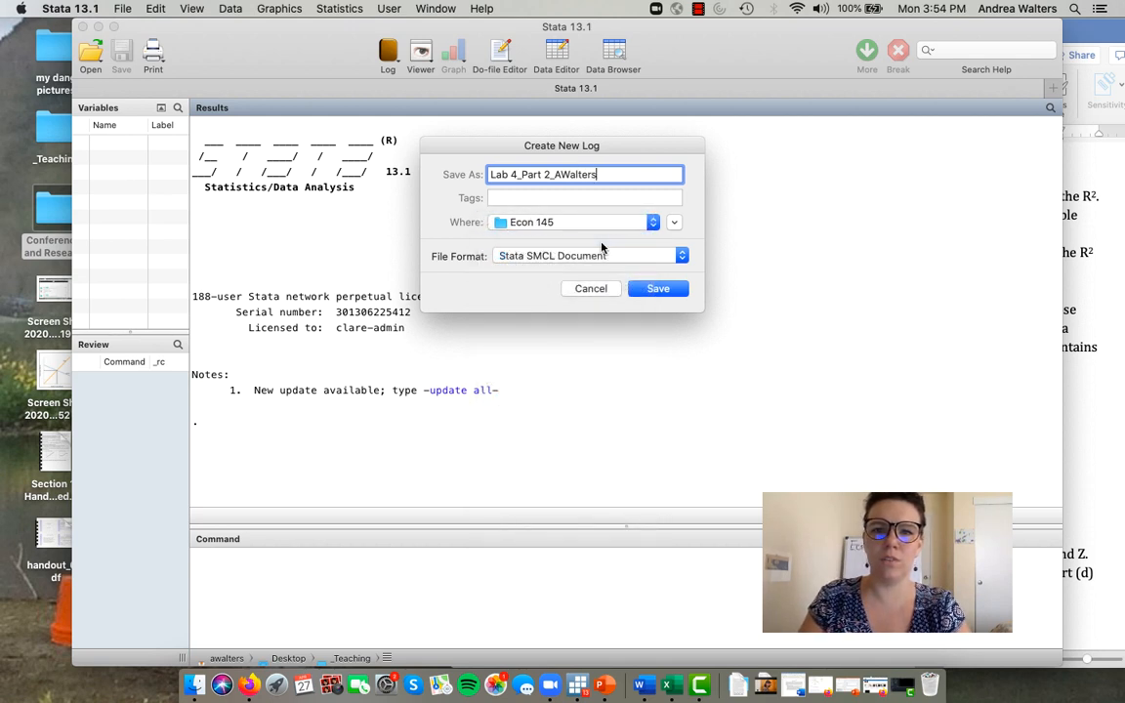
left_click(599, 223)
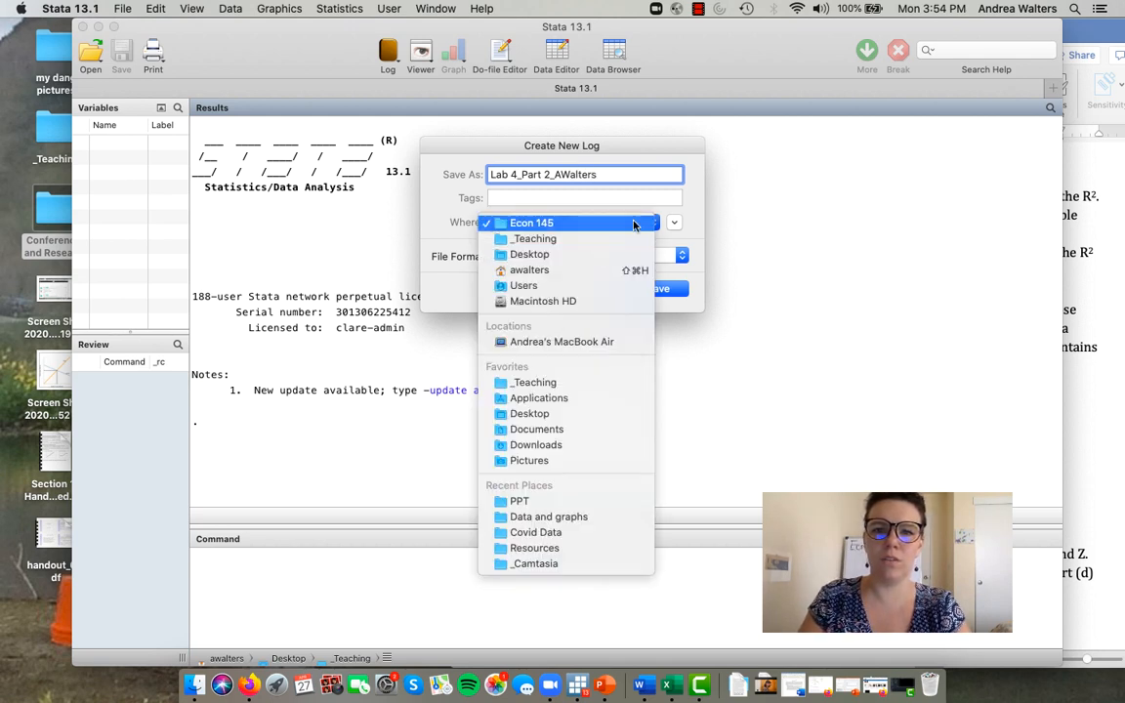
left_click(568, 385)
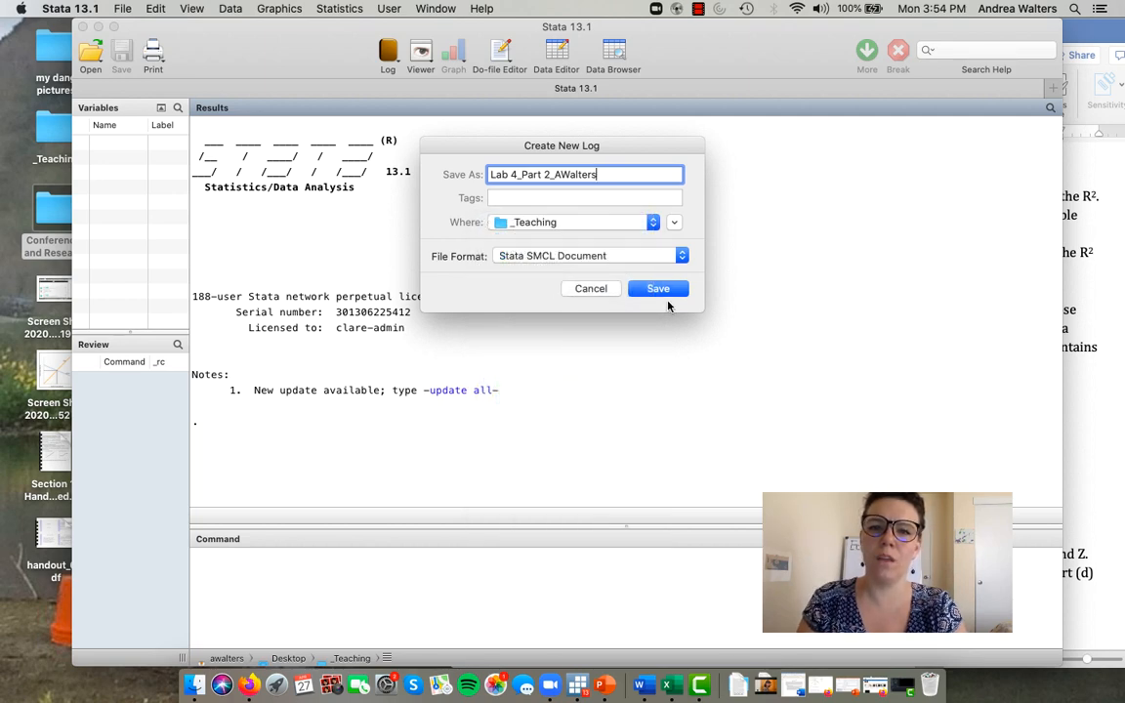
left_click(668, 290)
left_click_drag(598, 40, 591, 326)
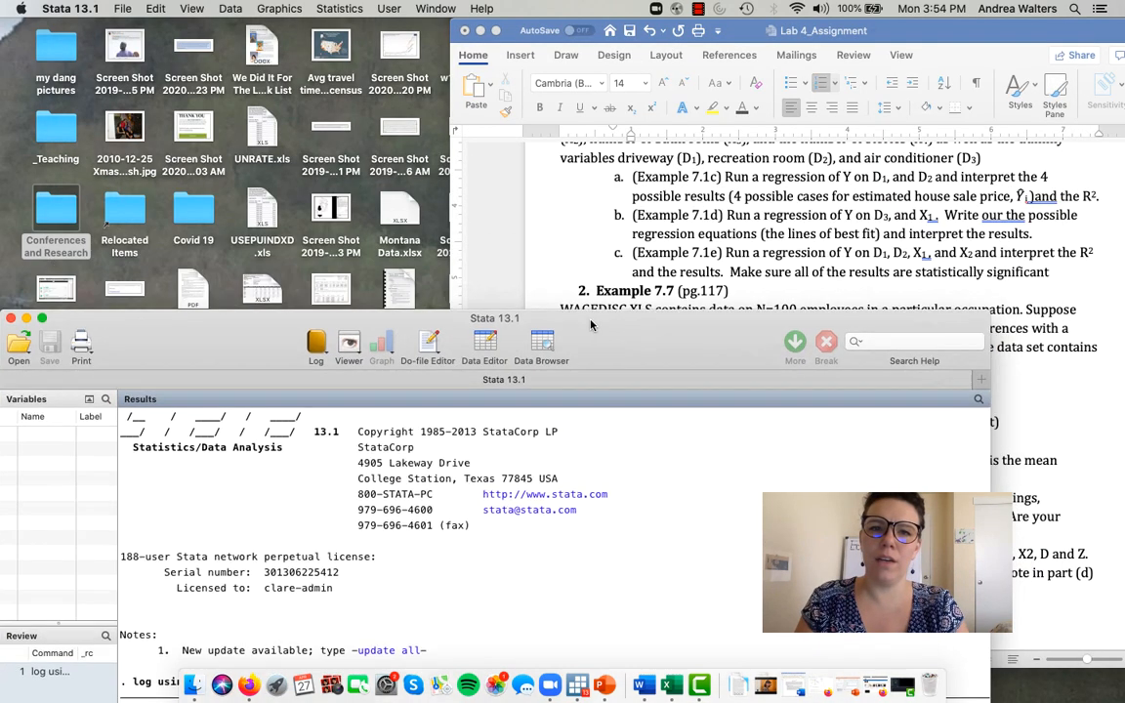
double_click(591, 326)
- Start an Excel spreadsheet import and browse to the datasets1 folder within Koop Resources in the Econ 140 folder
left_click(117, 7)
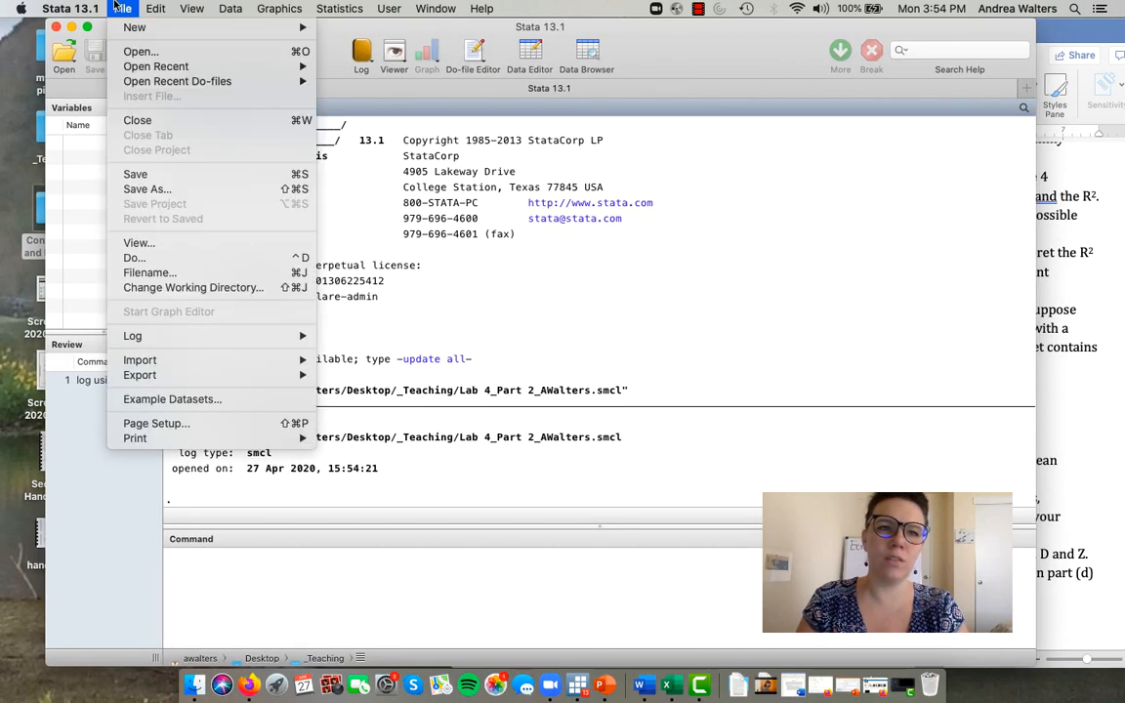
mouse_move(174, 366)
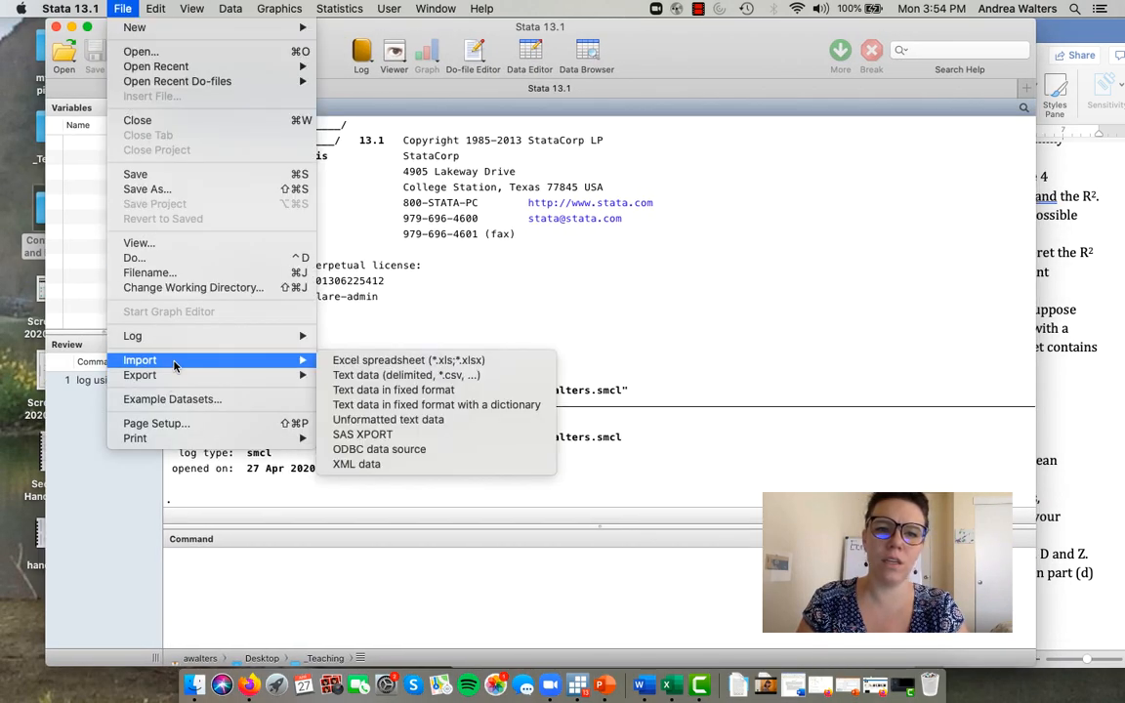
left_click(337, 360)
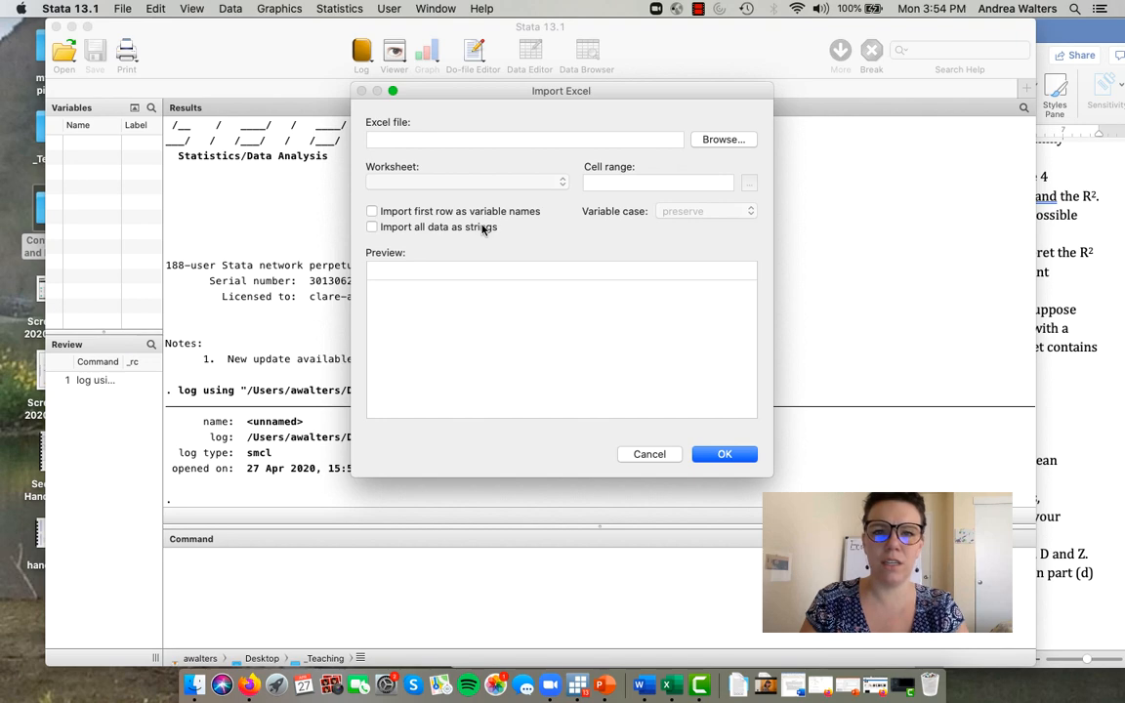
left_click(720, 139)
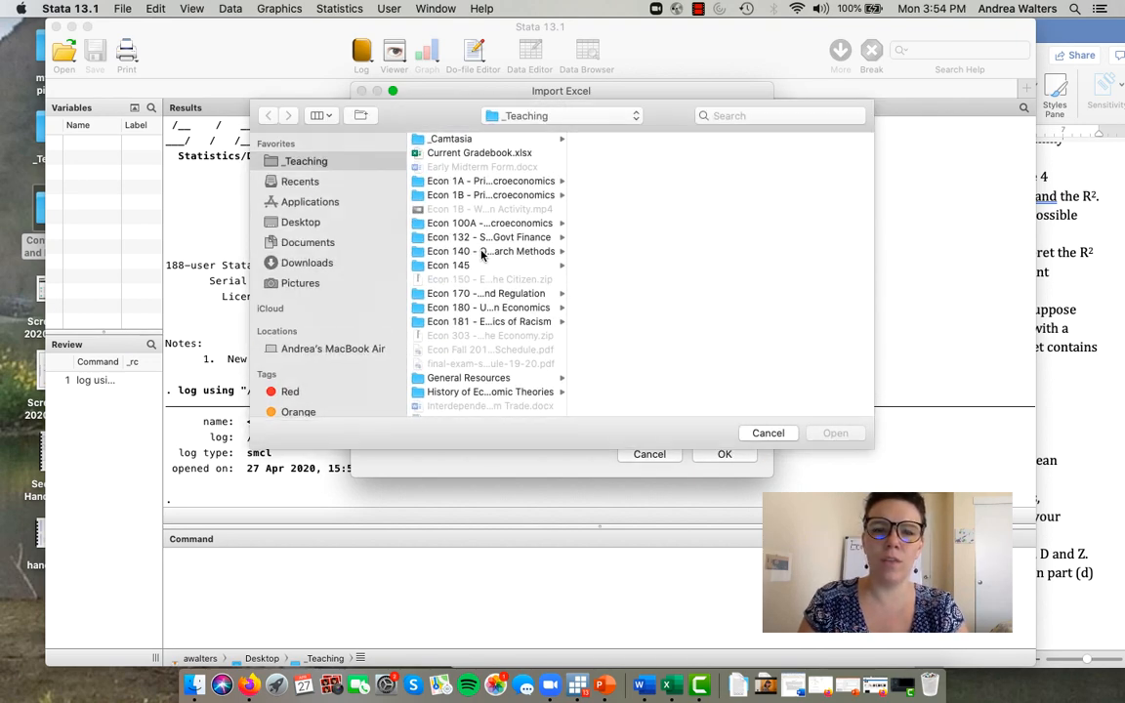
left_click(483, 253)
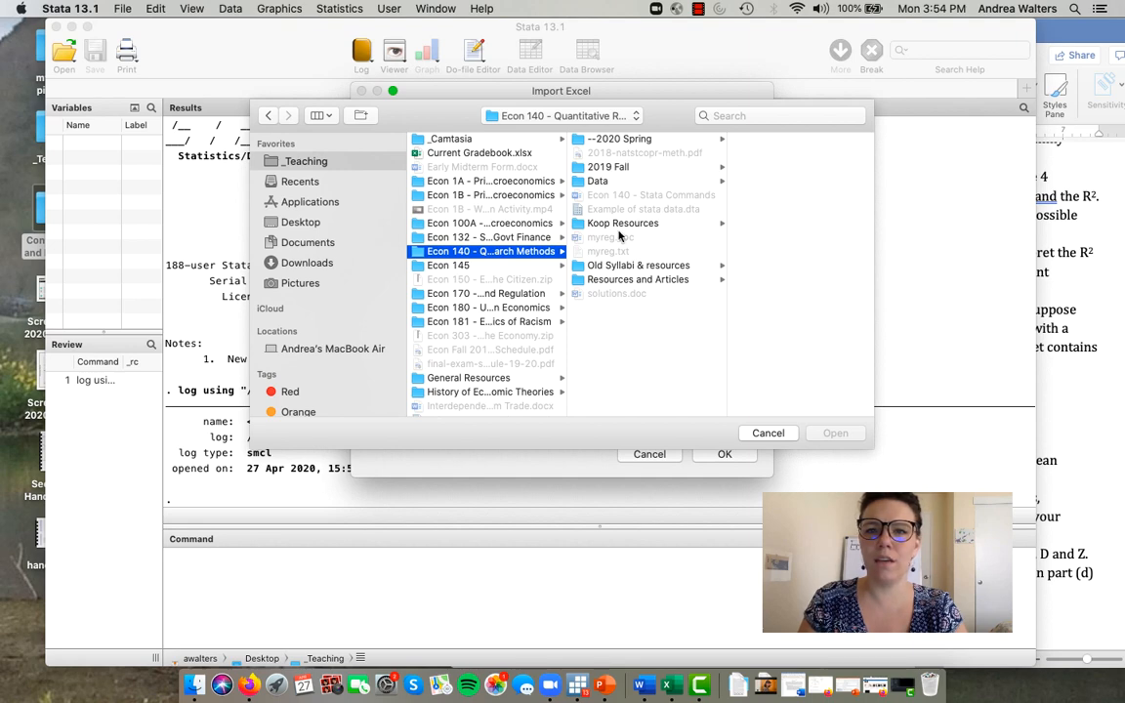
left_click(579, 222)
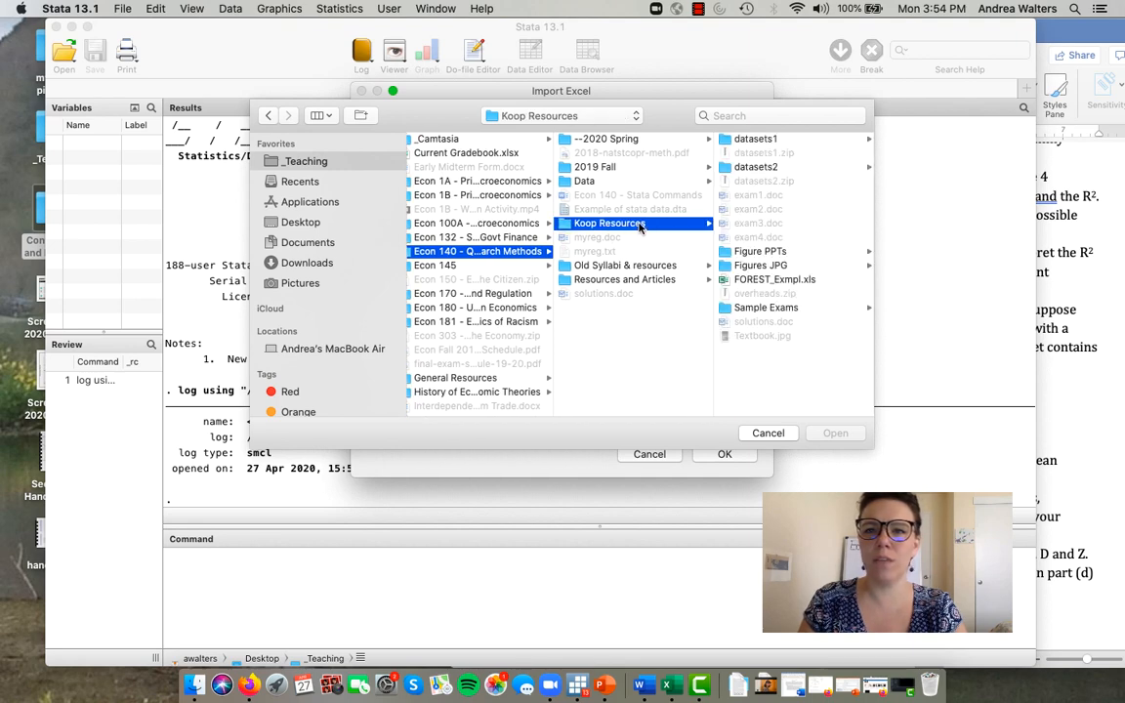
left_click(772, 139)
- Load WAGEDISC.XLS from the datasets1 folder as the file to import
scroll(781, 337, "down", 5)
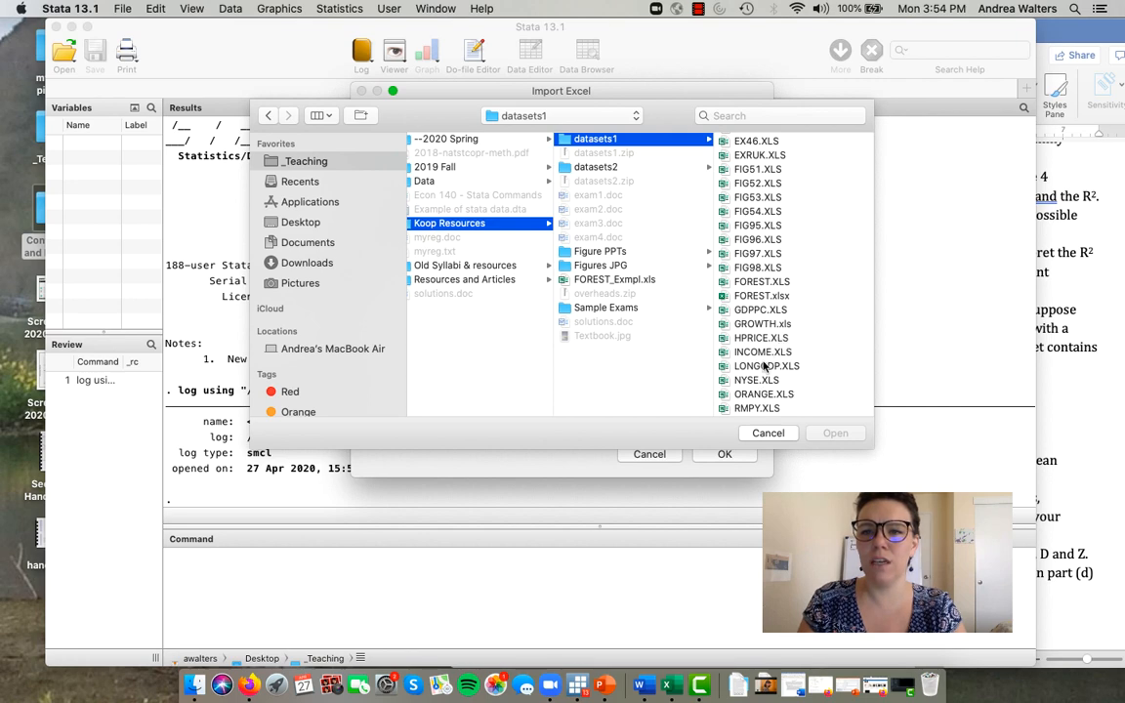
scroll(765, 367, "down", 5)
left_click(765, 367)
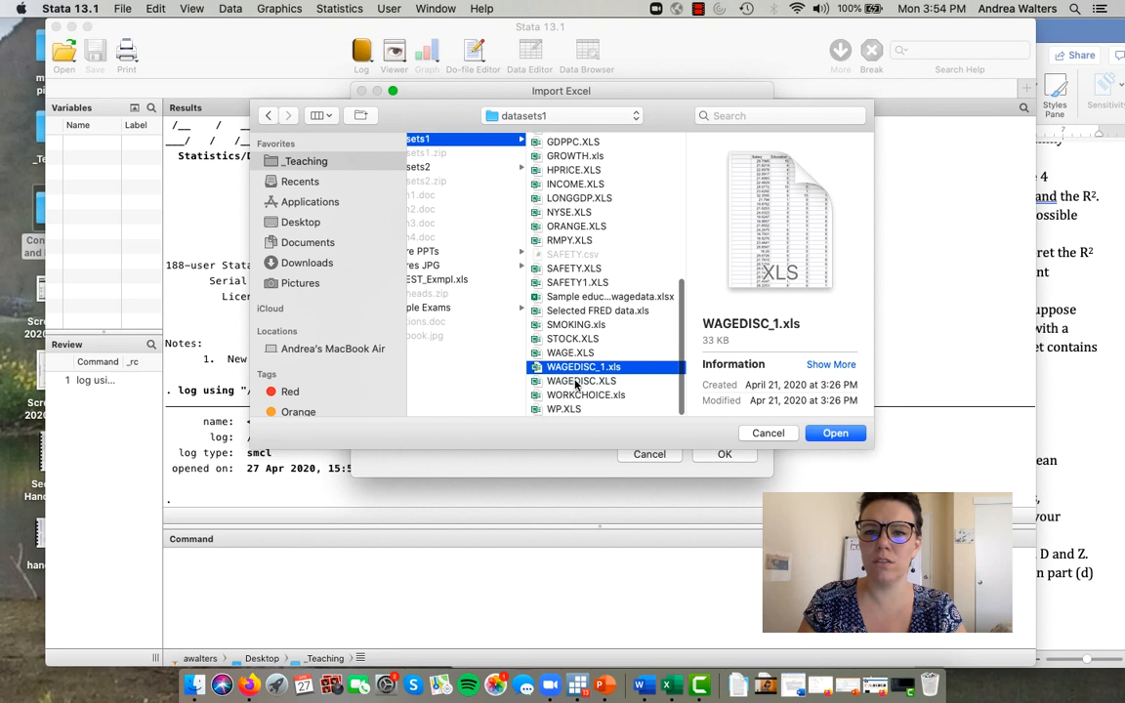
left_click(576, 382)
double_click(576, 382)
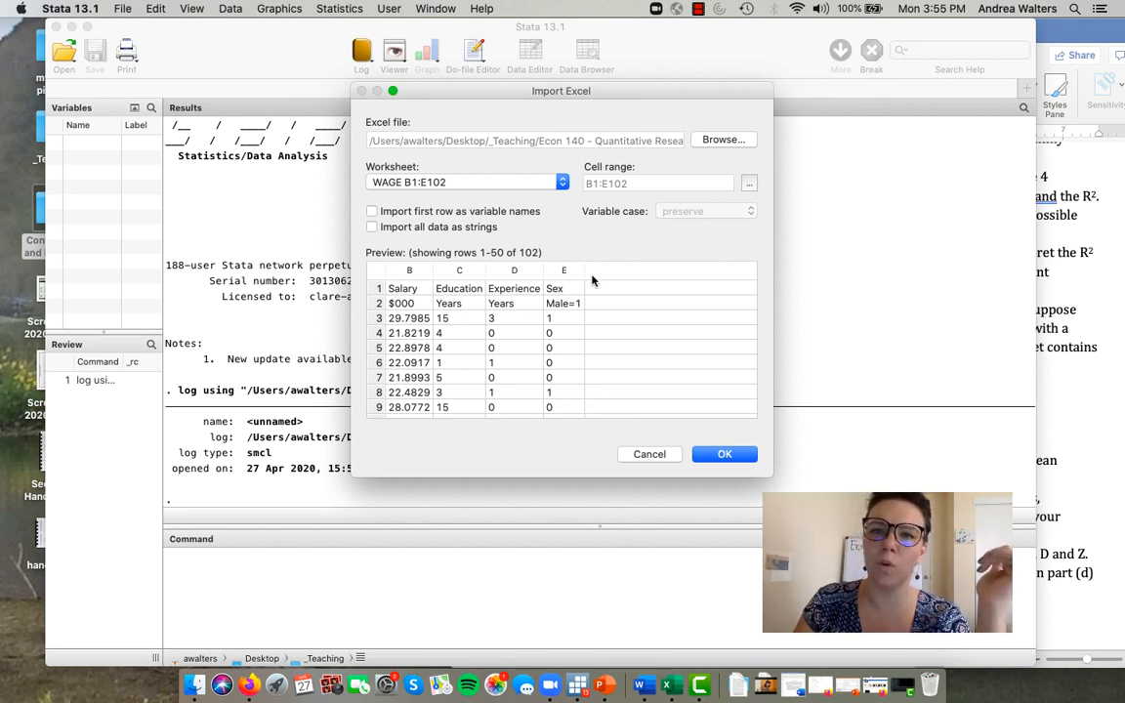
- Choose WAGEDISC_1.xls from the datasets1 folder as the Excel file to import
left_click(735, 145)
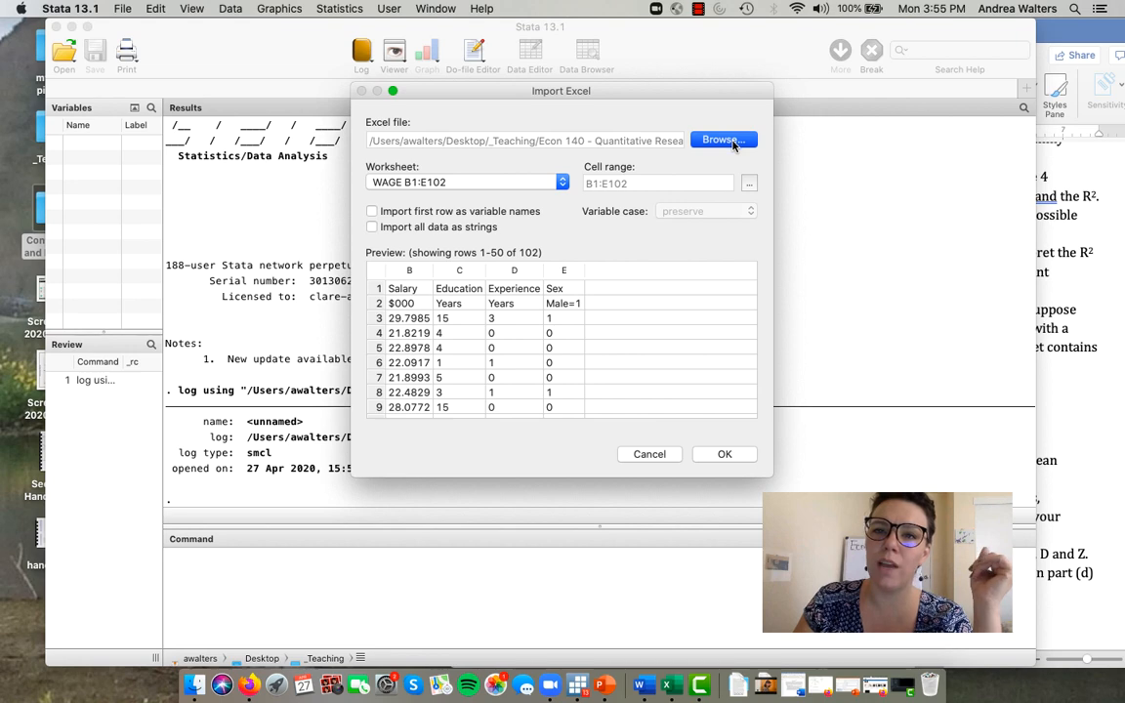
scroll(498, 323, "down", 10)
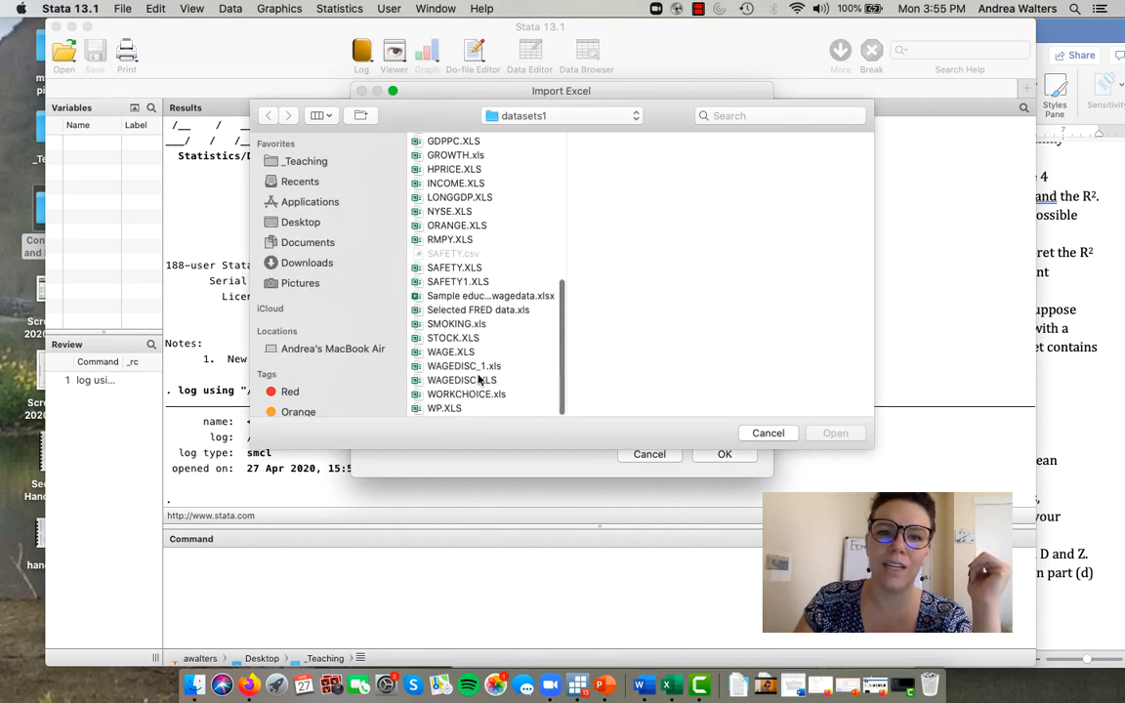
left_click(476, 368)
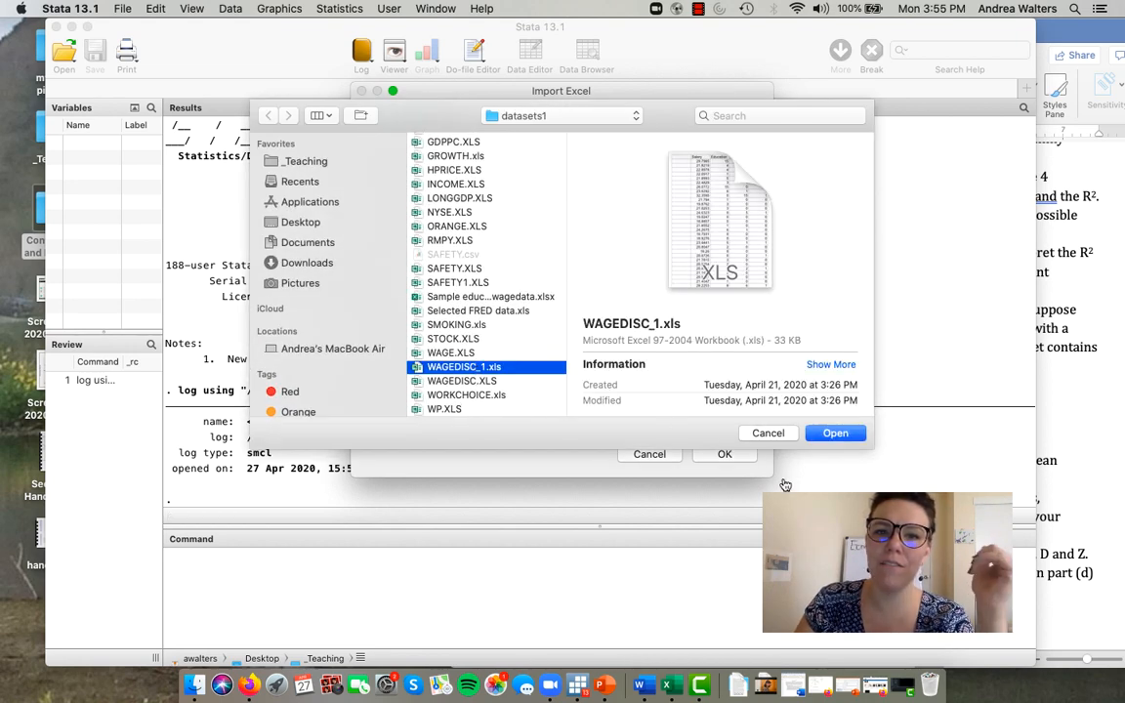
left_click(840, 434)
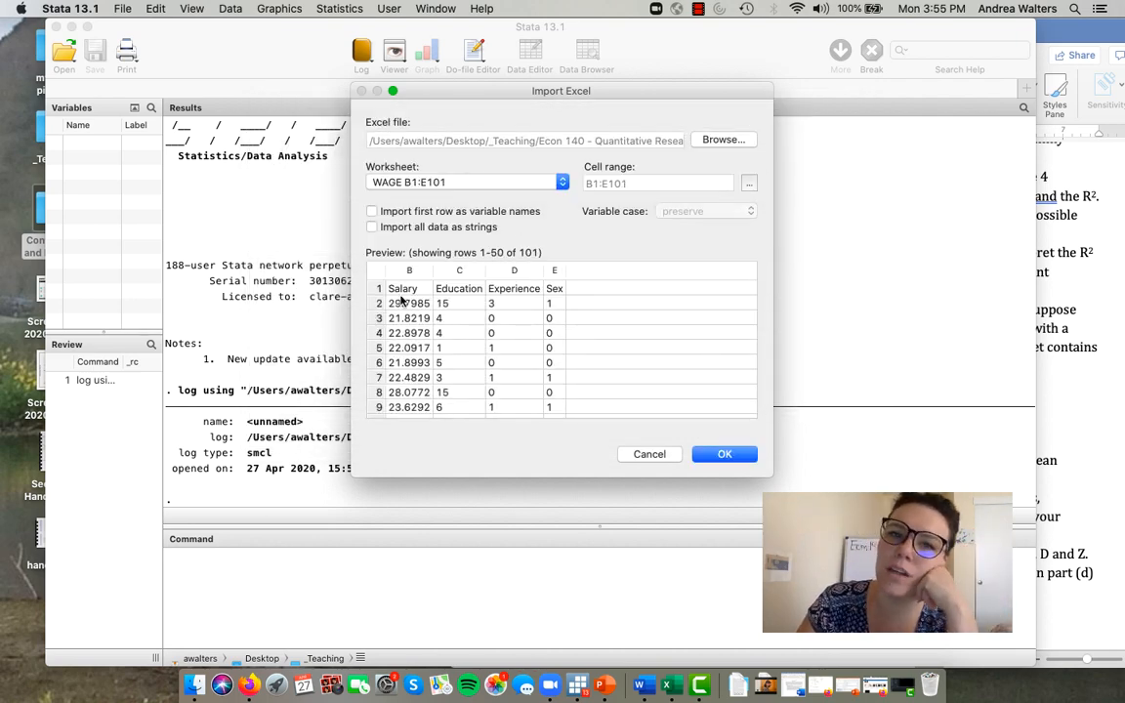
- Set the first row to import as variable names and import the WAGE worksheet
left_click(372, 212)
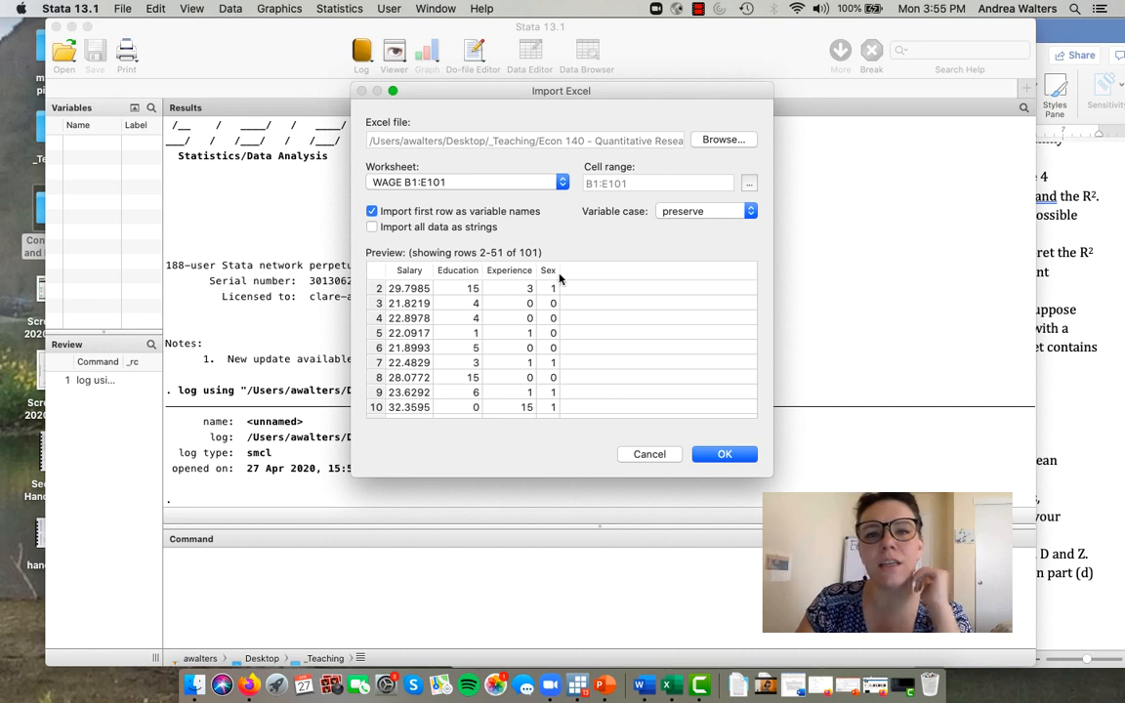
scroll(410, 347, "down", 1)
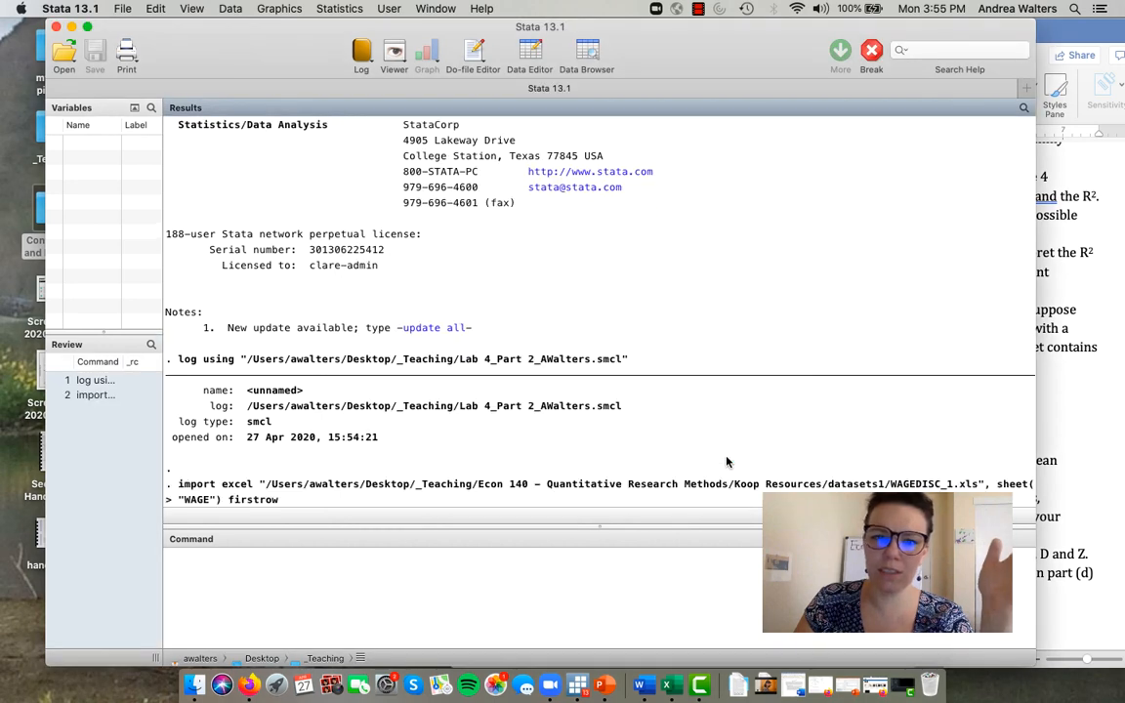
left_click(725, 456)
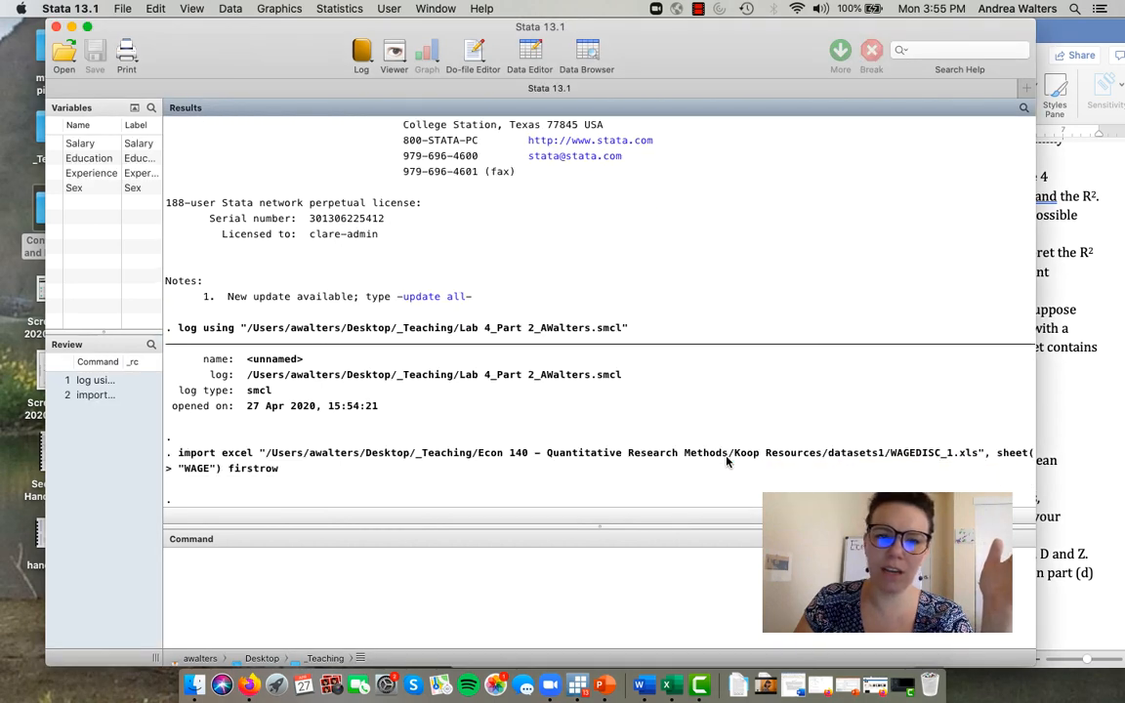
- Run the summ command to produce descriptive statistics for all the imported wage variables
left_click(563, 587)
type("s")
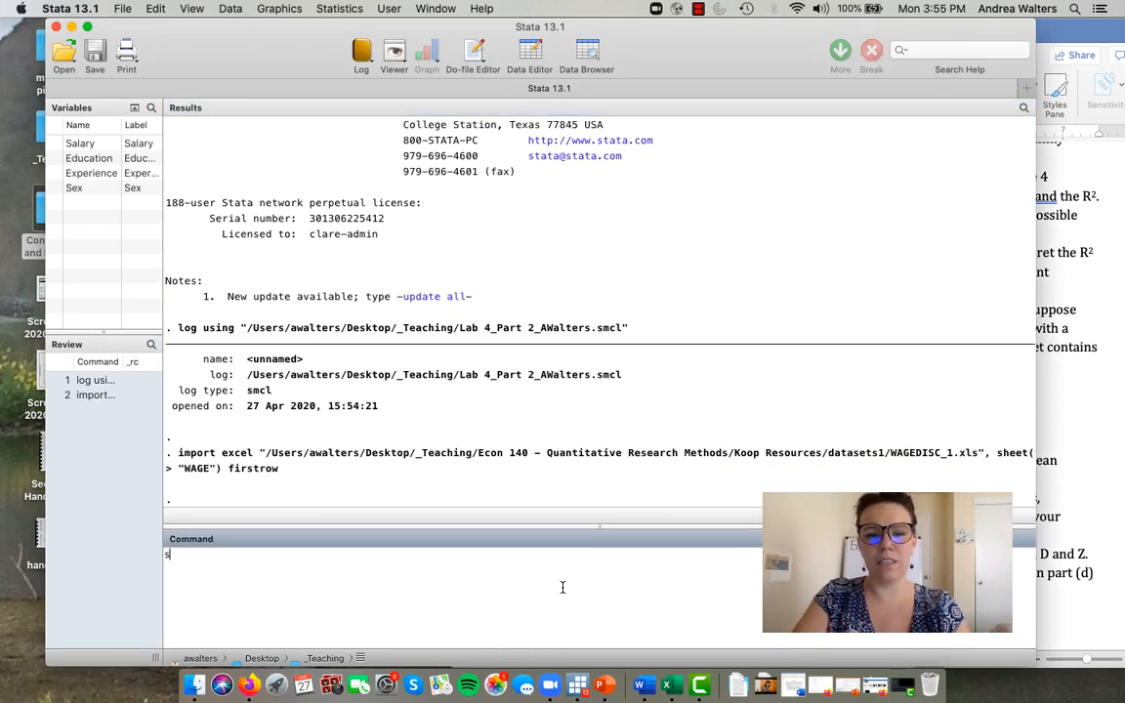
type("umm")
key("Return")
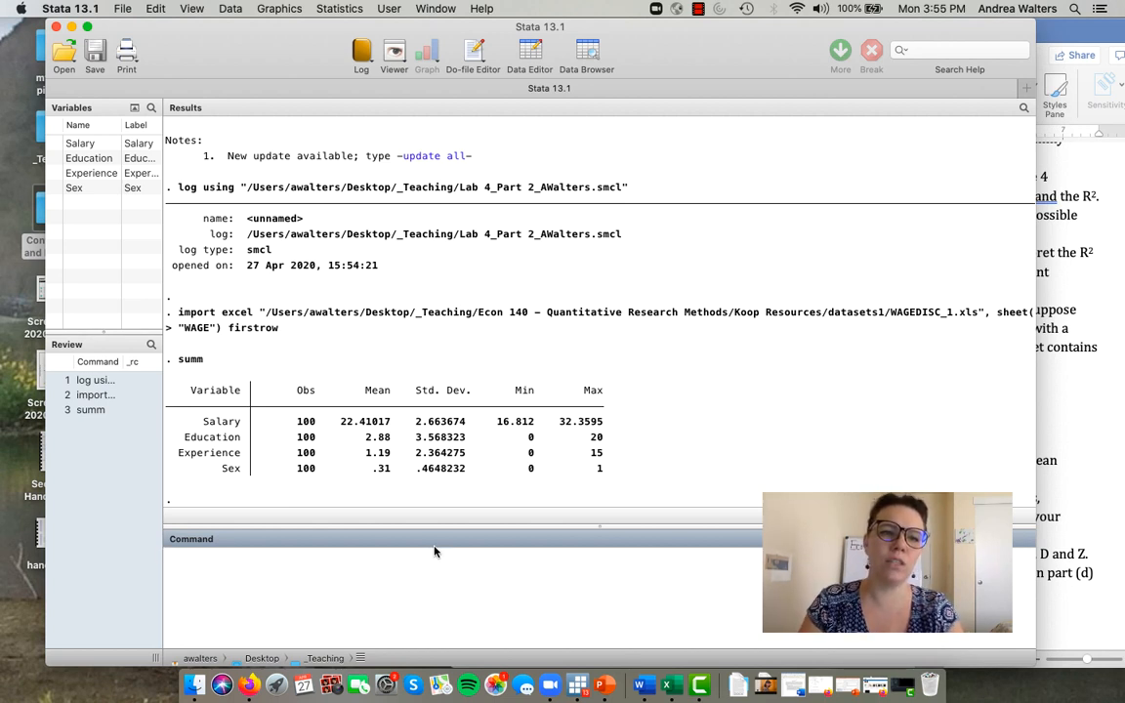
left_click_drag(276, 395, 291, 428)
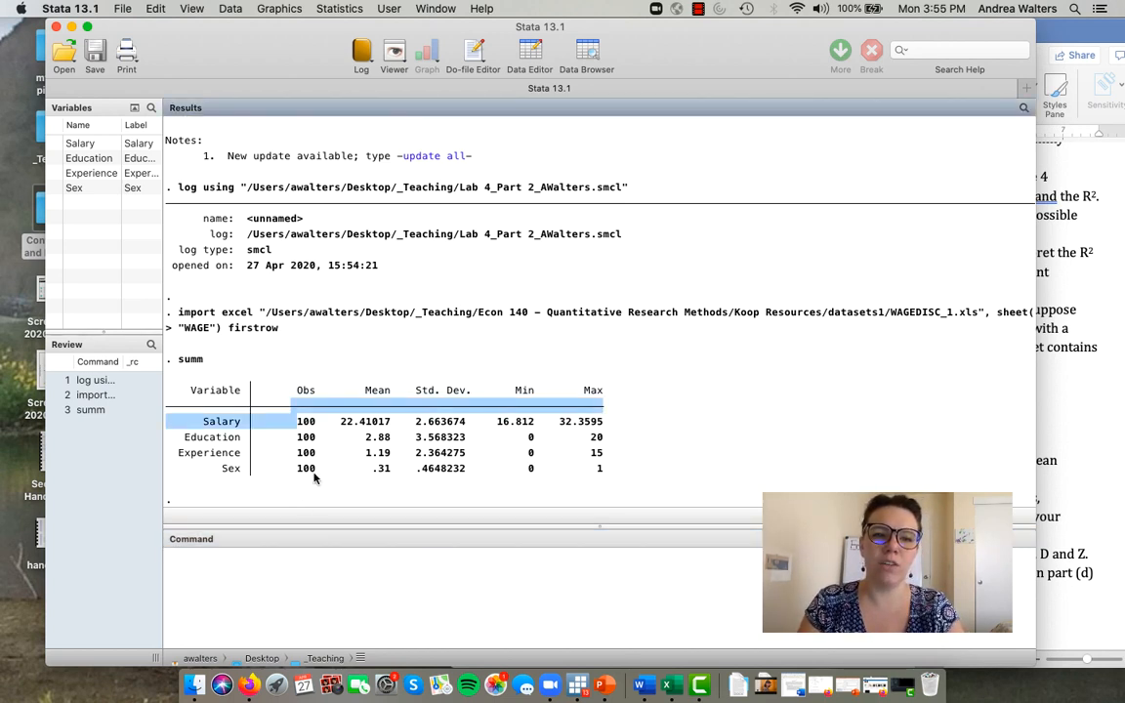
left_click_drag(314, 477, 313, 475)
left_click(287, 507)
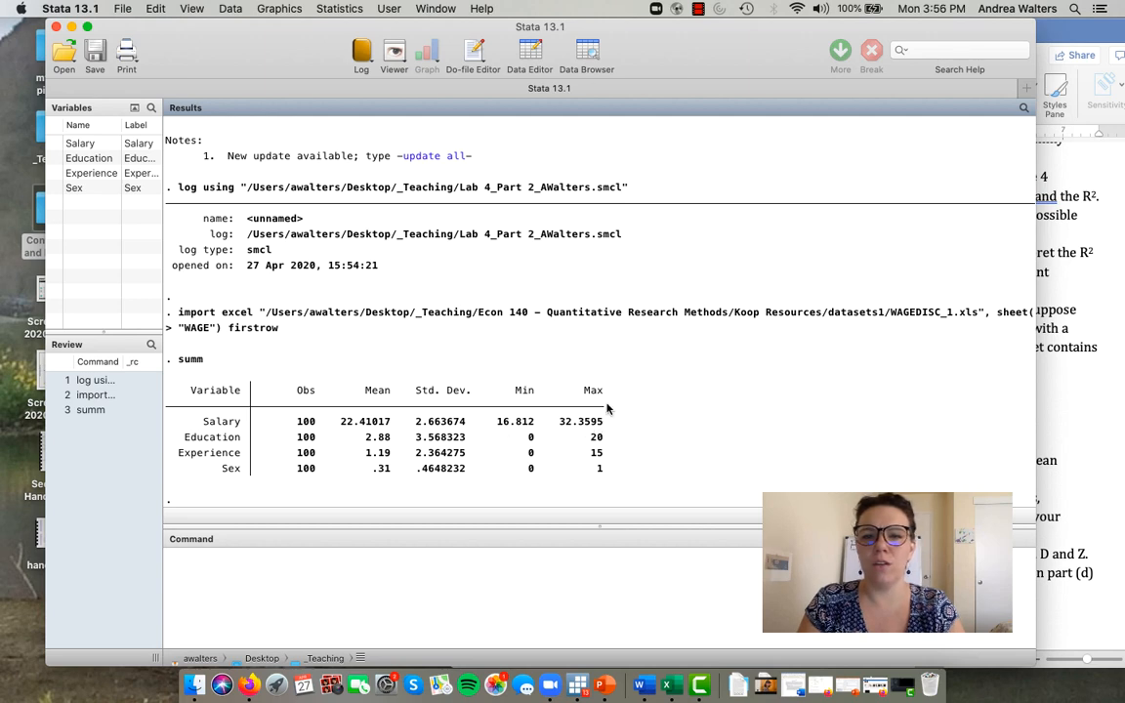
- Check part (a) of the Word assignment, return to Stata and start a ** comment stating that the sample's average salary is $22,410.17
left_click(1065, 372)
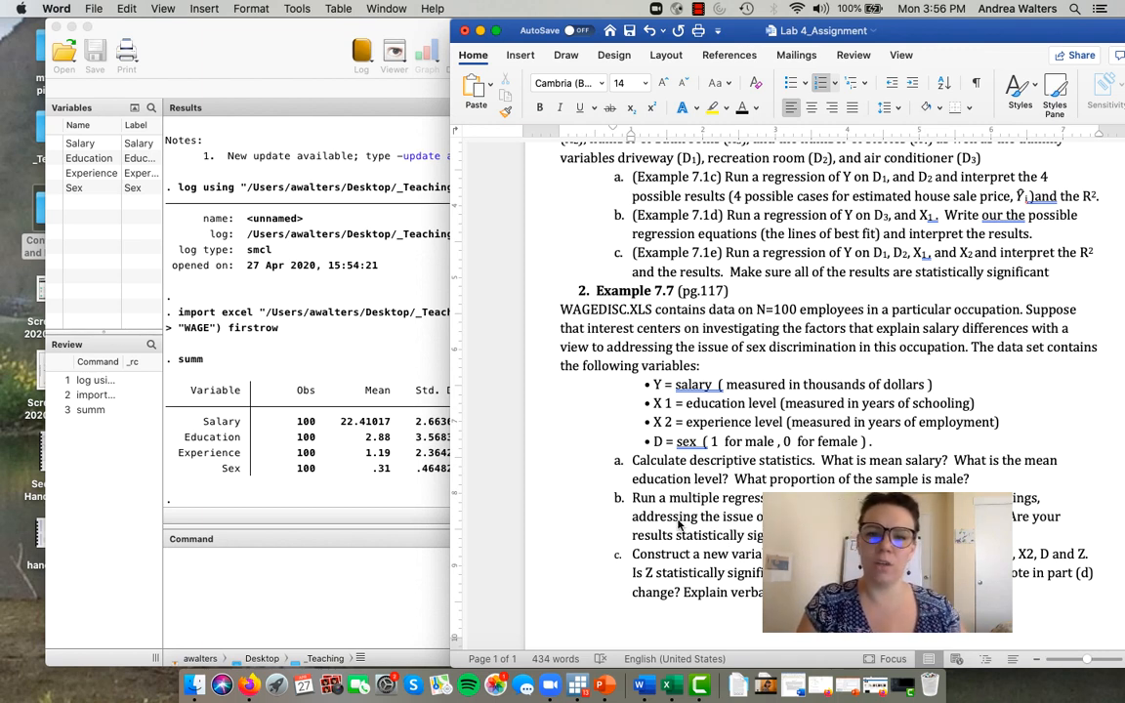
key("super+Tab")
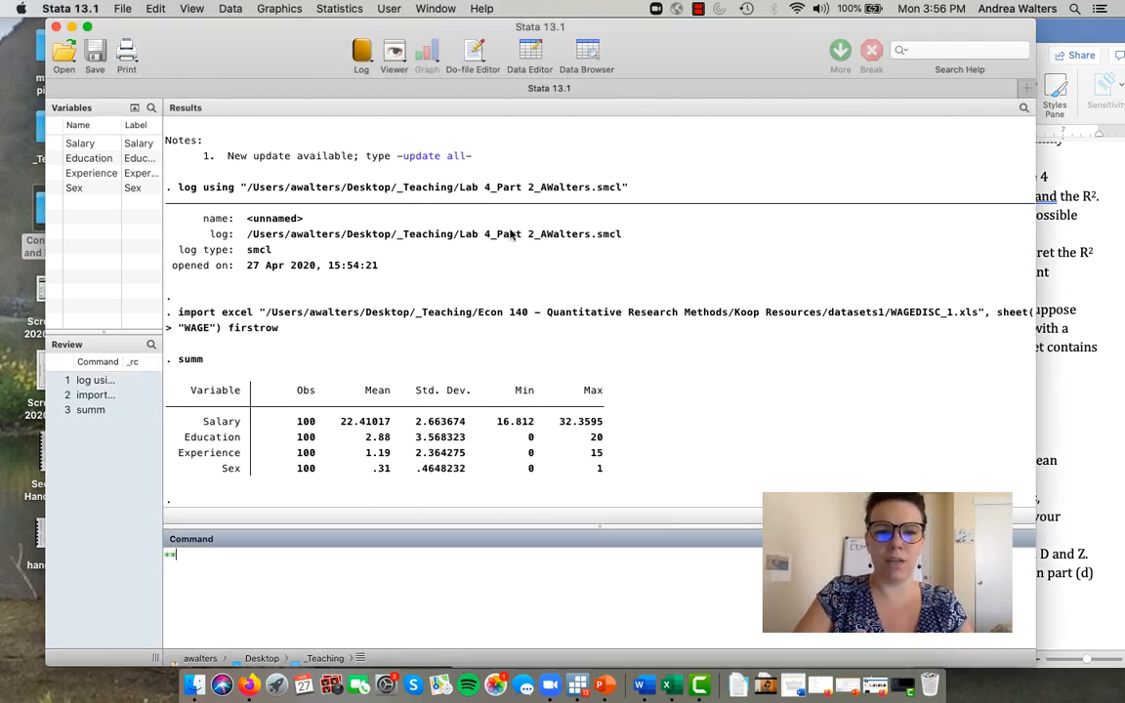
type("**T")
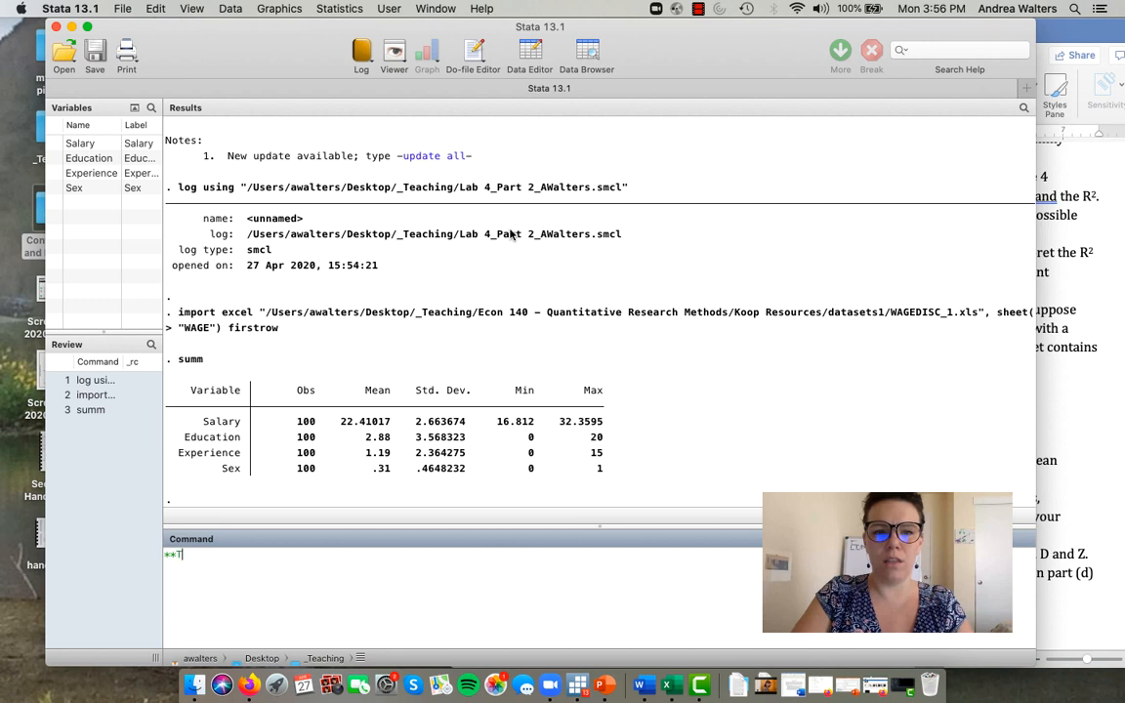
type("he average ")
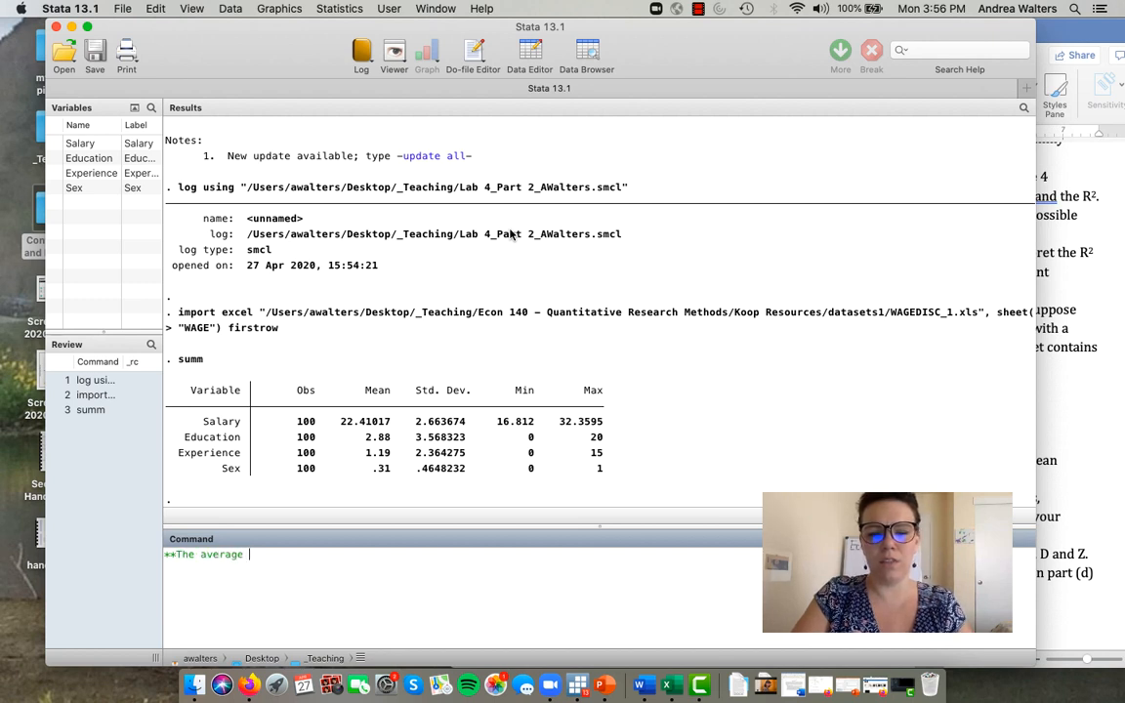
type("salary in th")
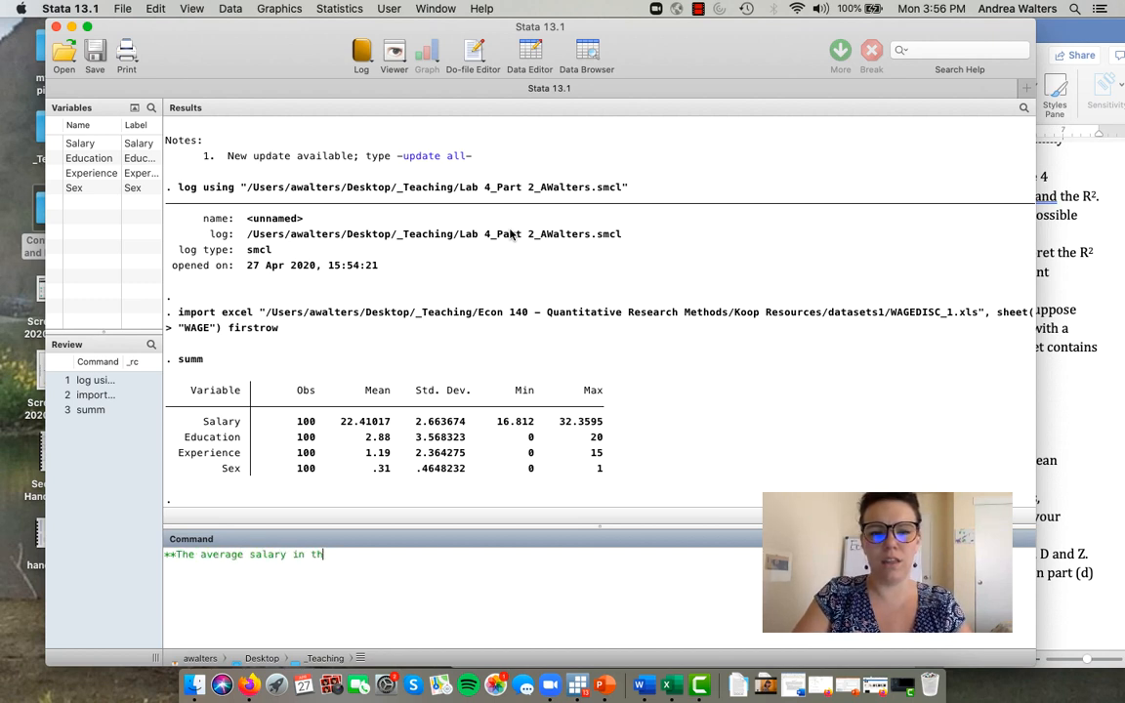
type("eis sample is")
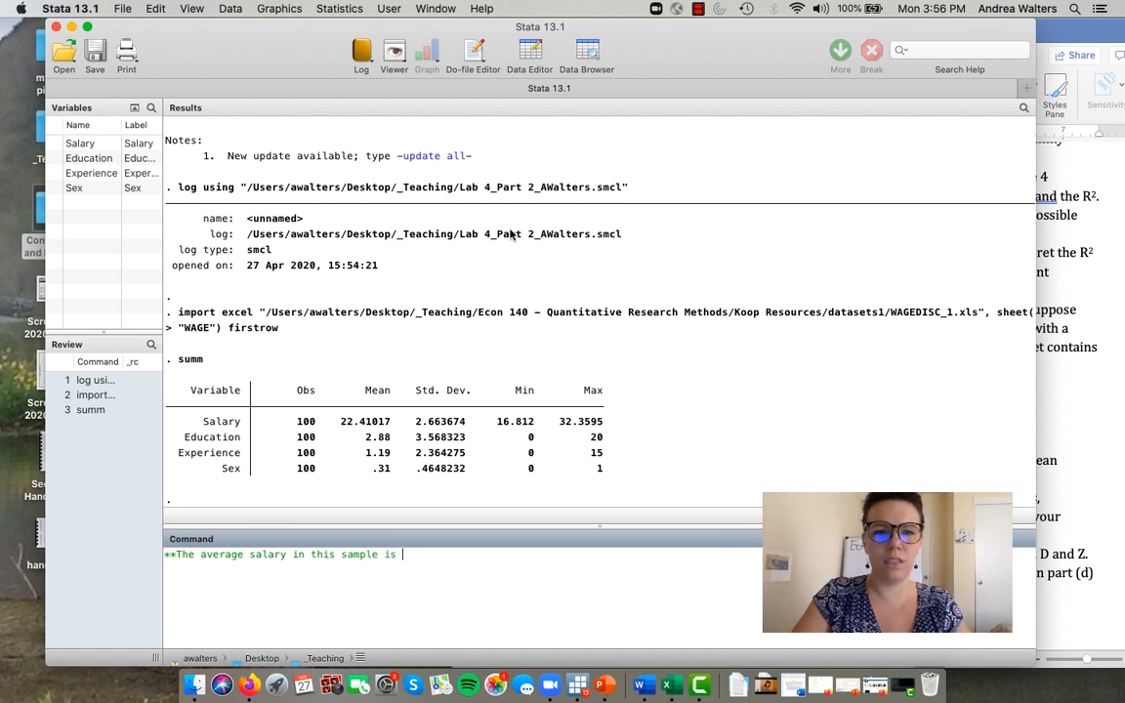
type("22,")
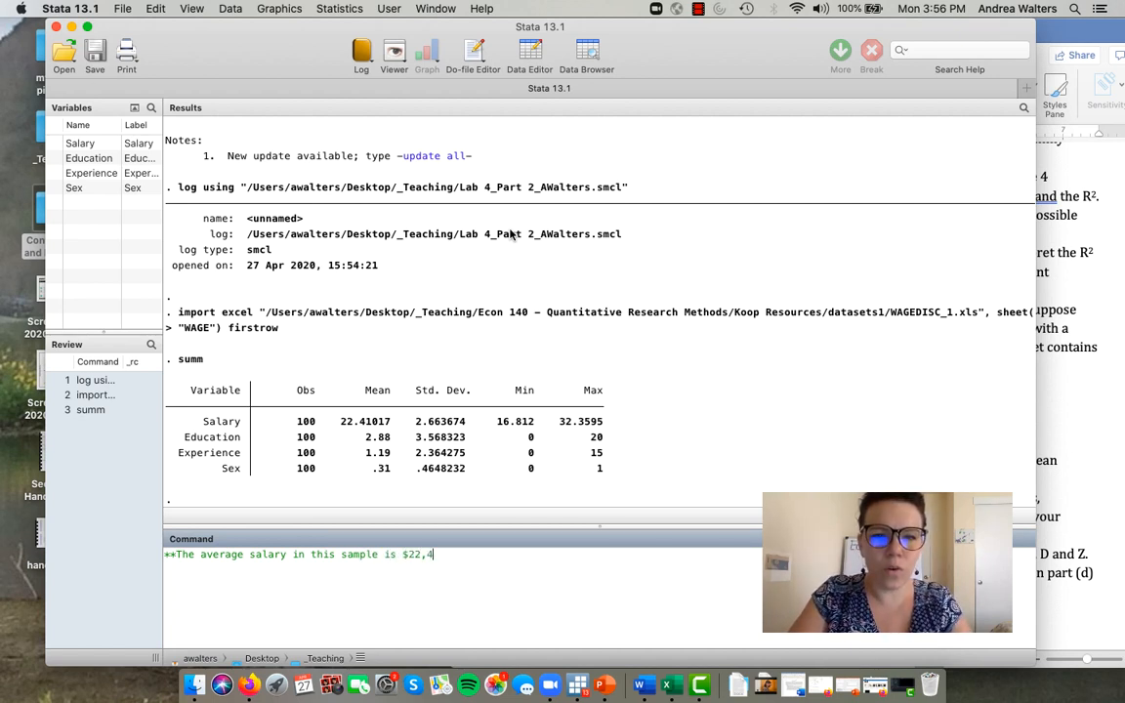
type("410.1")
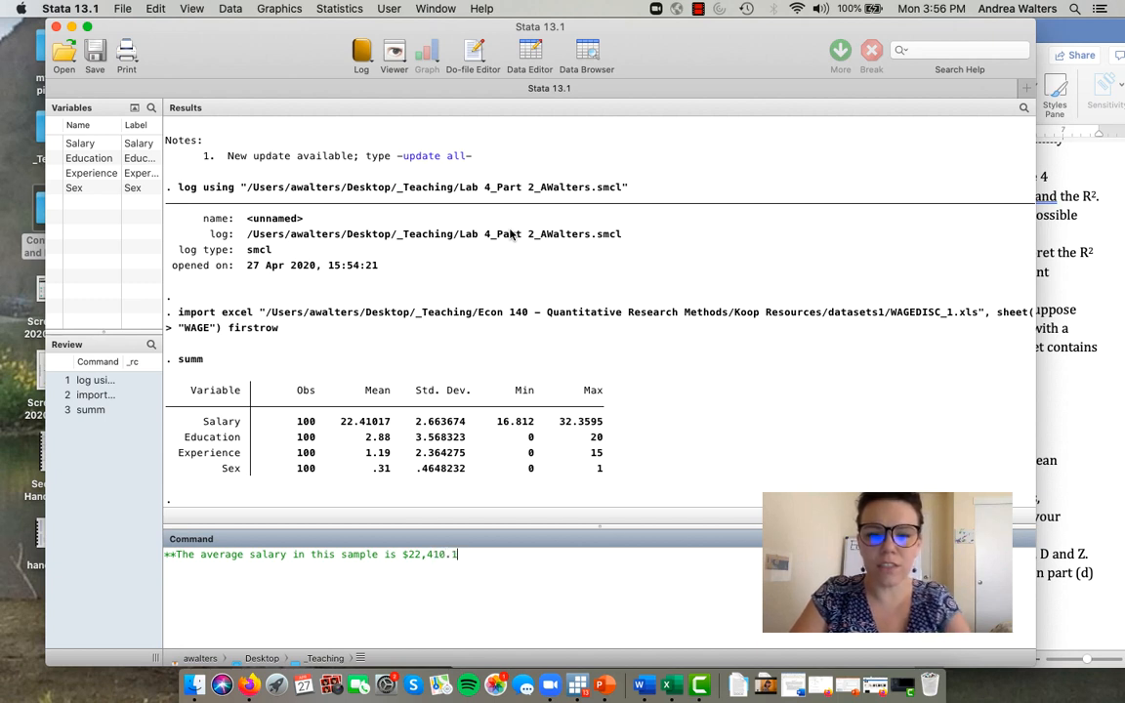
type("7.  Theaver")
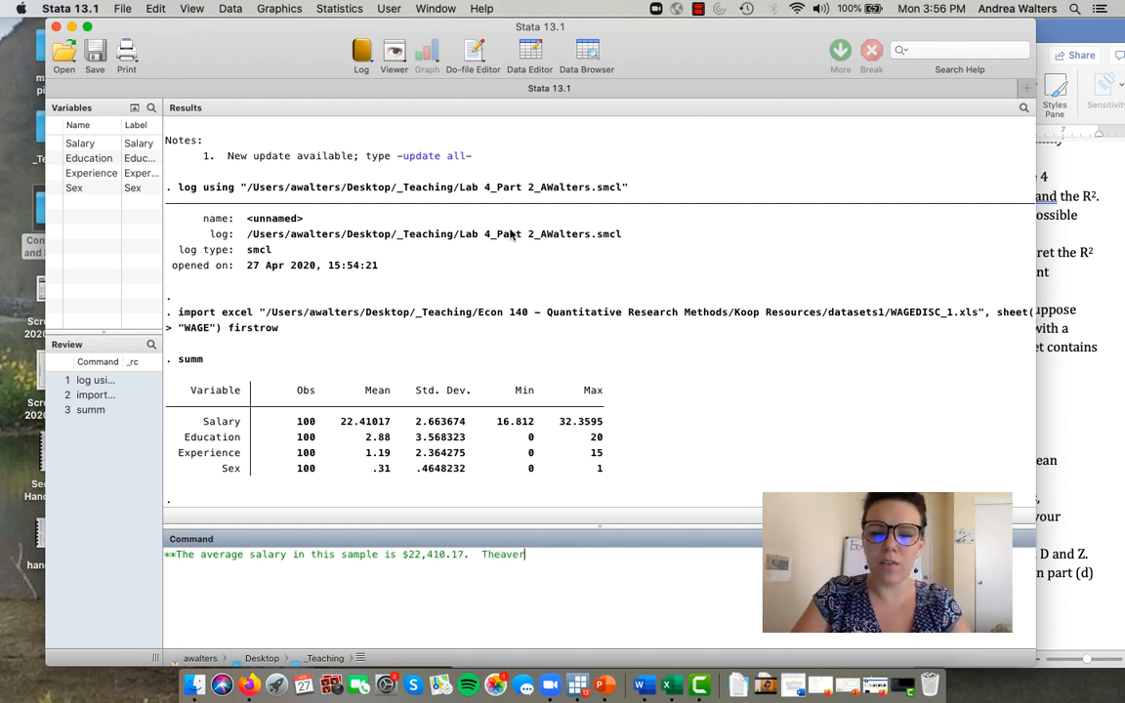
type("age level of ed")
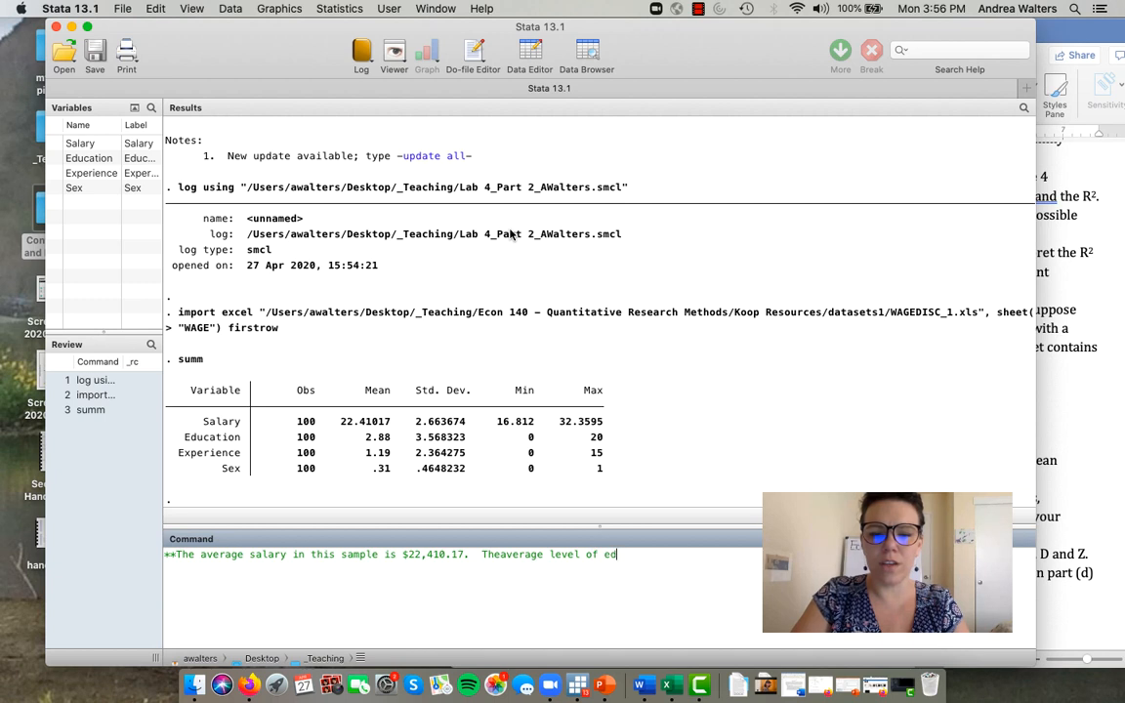
type("ucation is ")
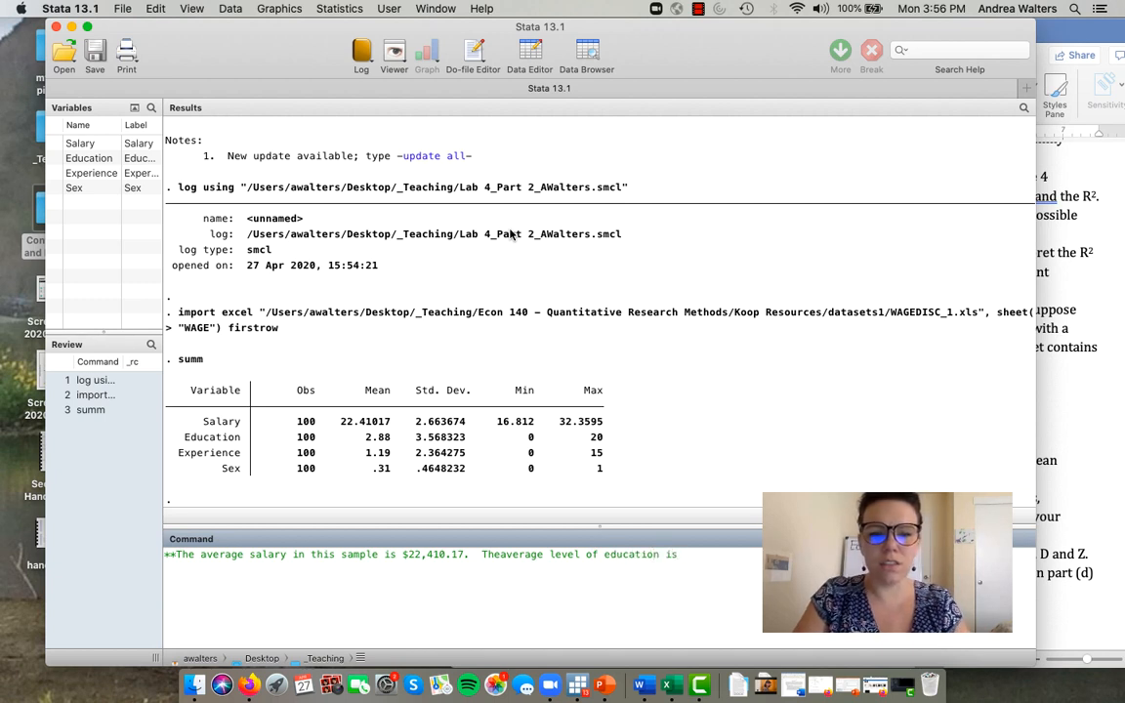
type("2.8")
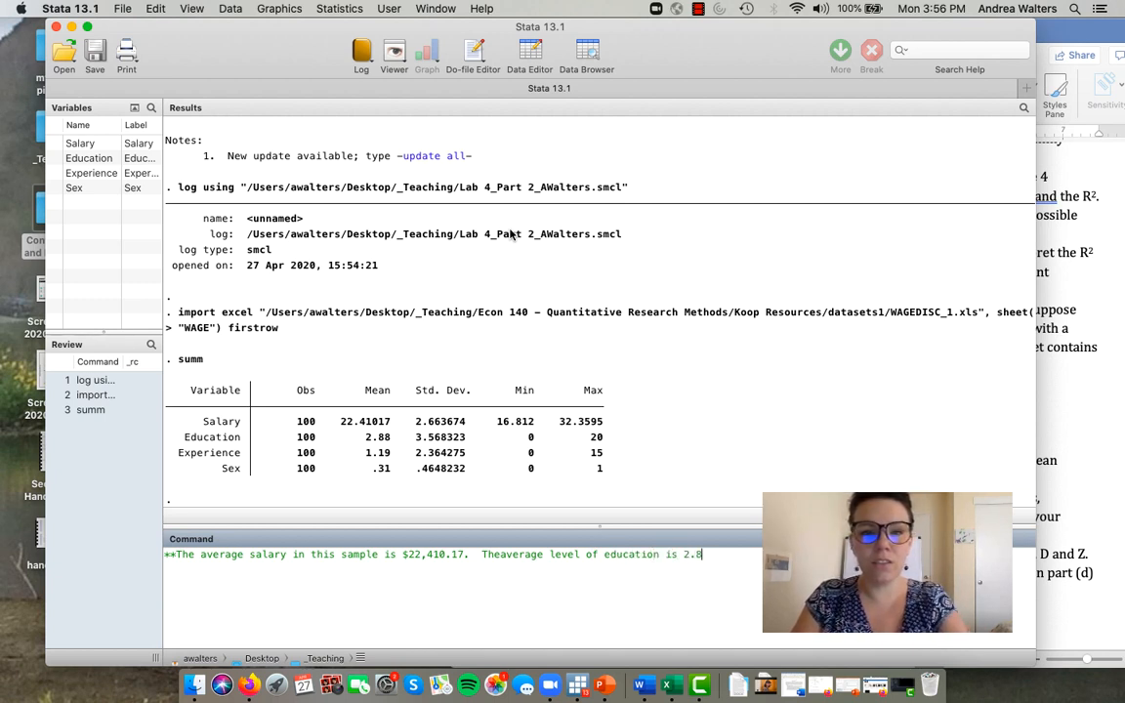
type("8, and the")
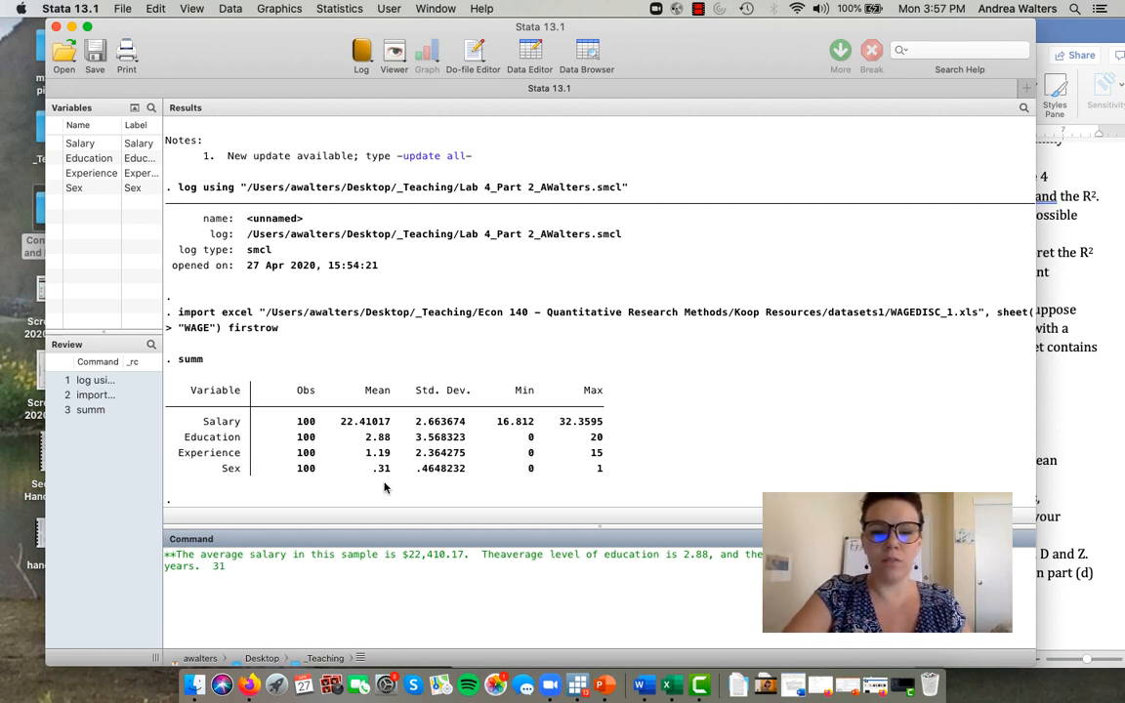
- Finish the comment with "31% of this sample is male, while the remaining observations are female.**" and submit it to the log
type("%")
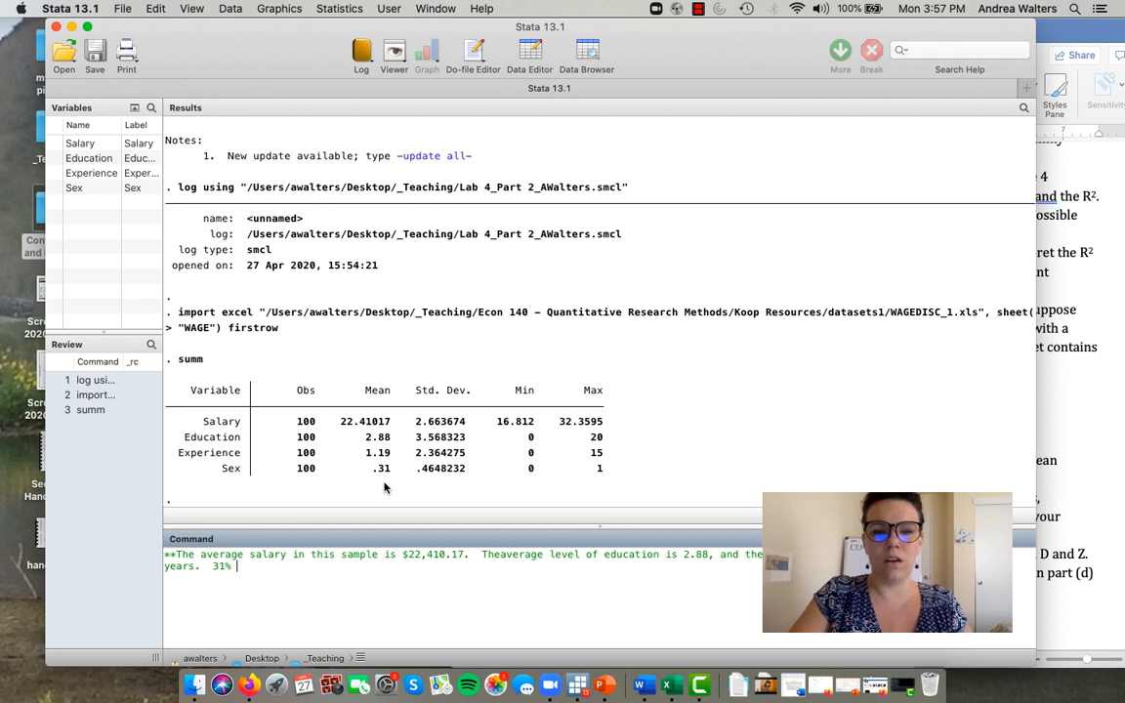
type(" of this sample ")
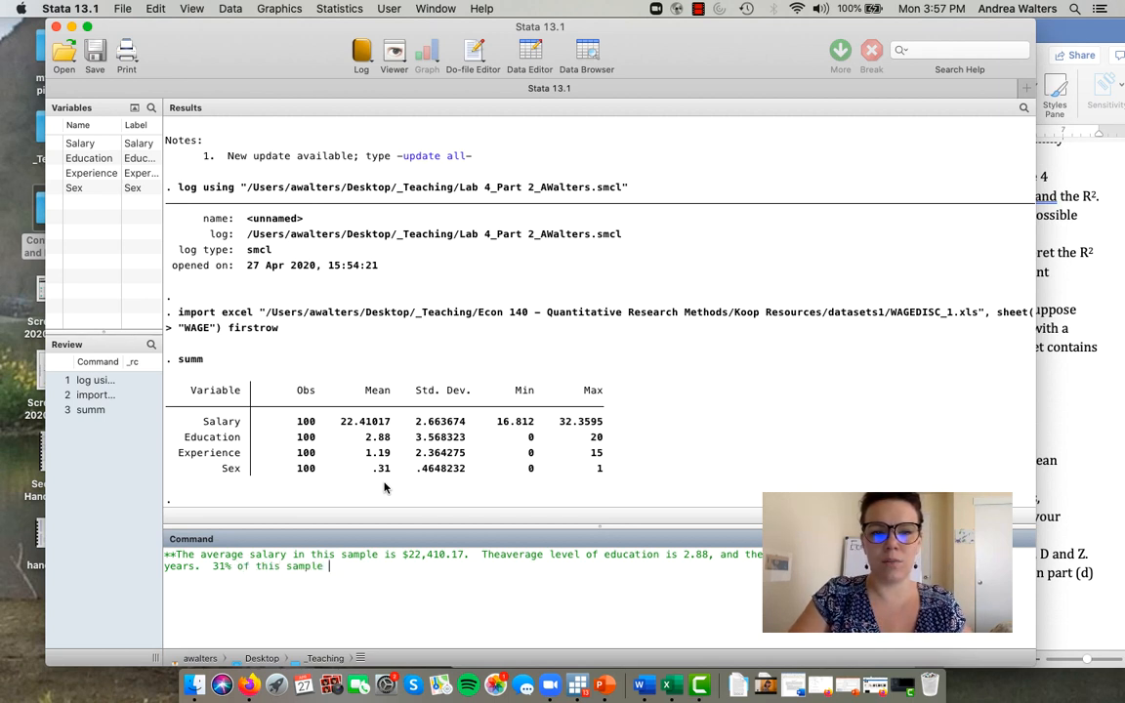
type("is male")
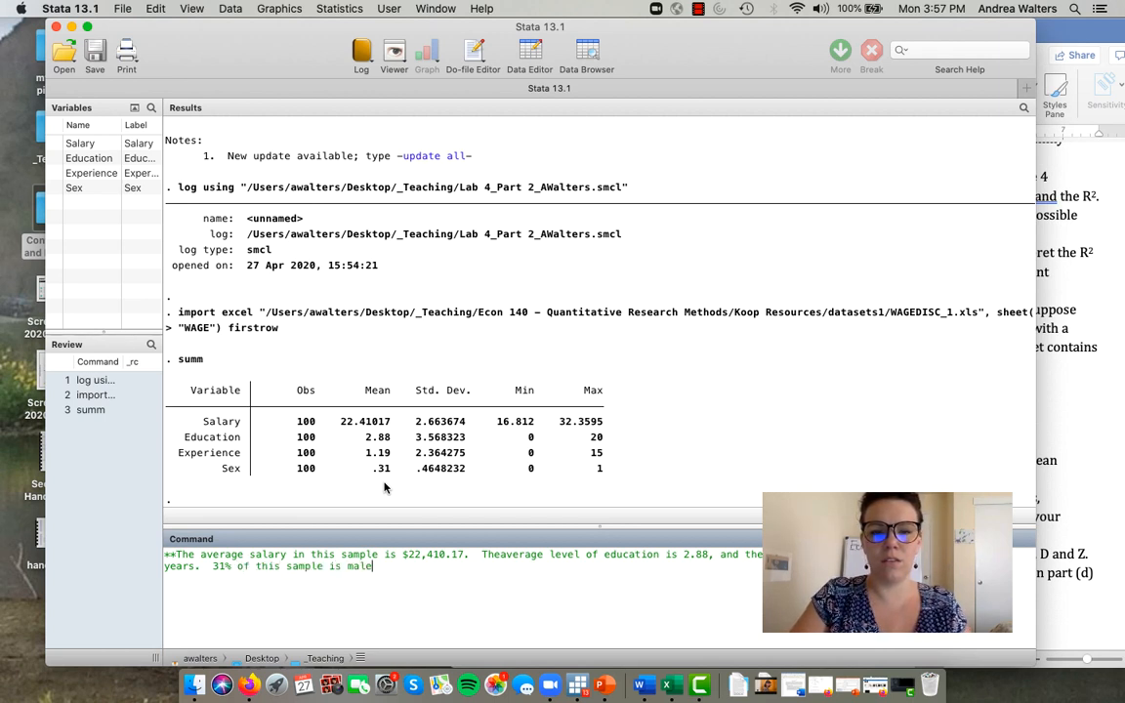
type(", while the re")
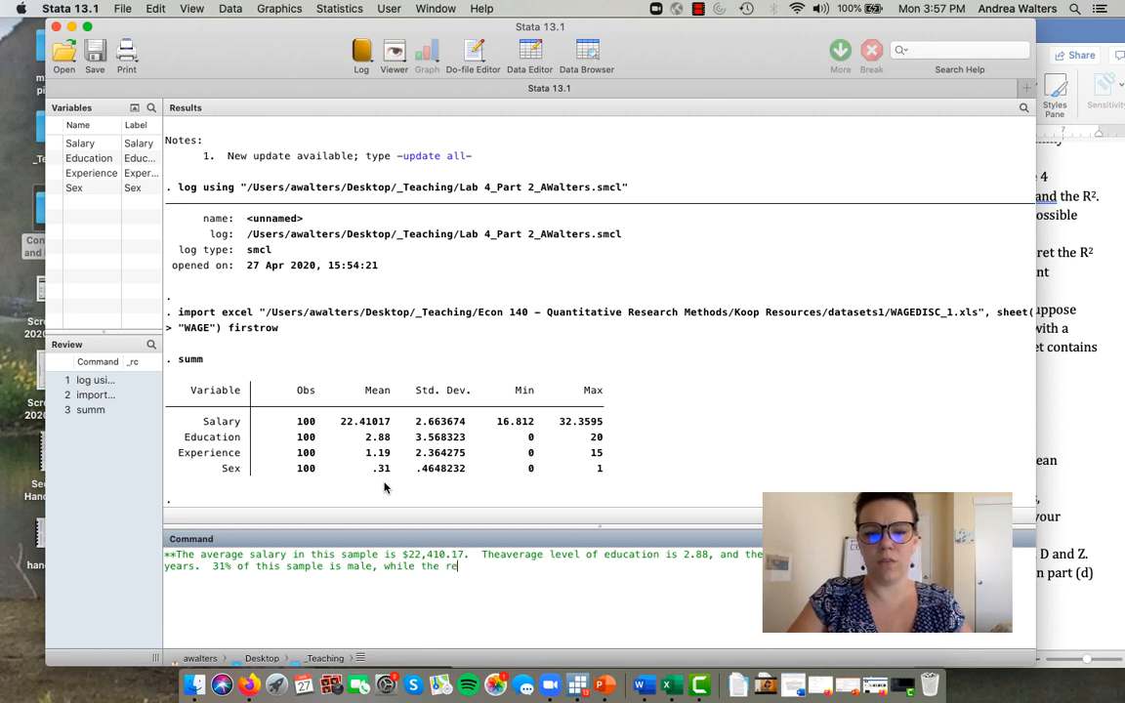
type("maining oe")
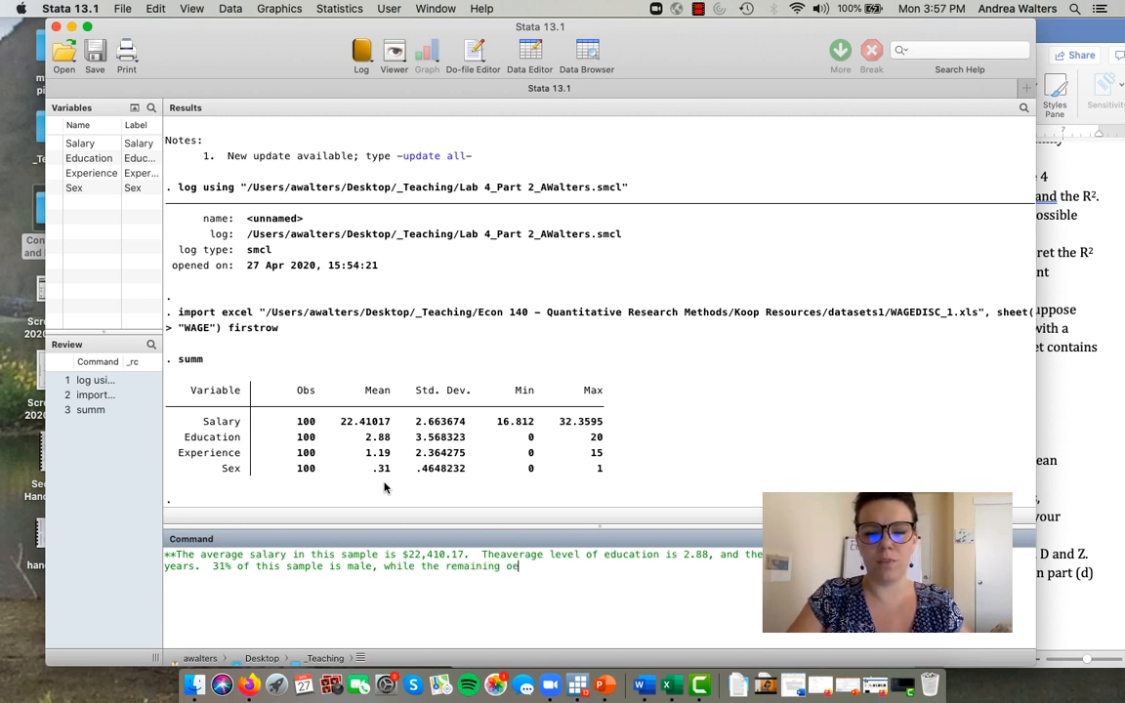
key("BackSpace")
type("bserva")
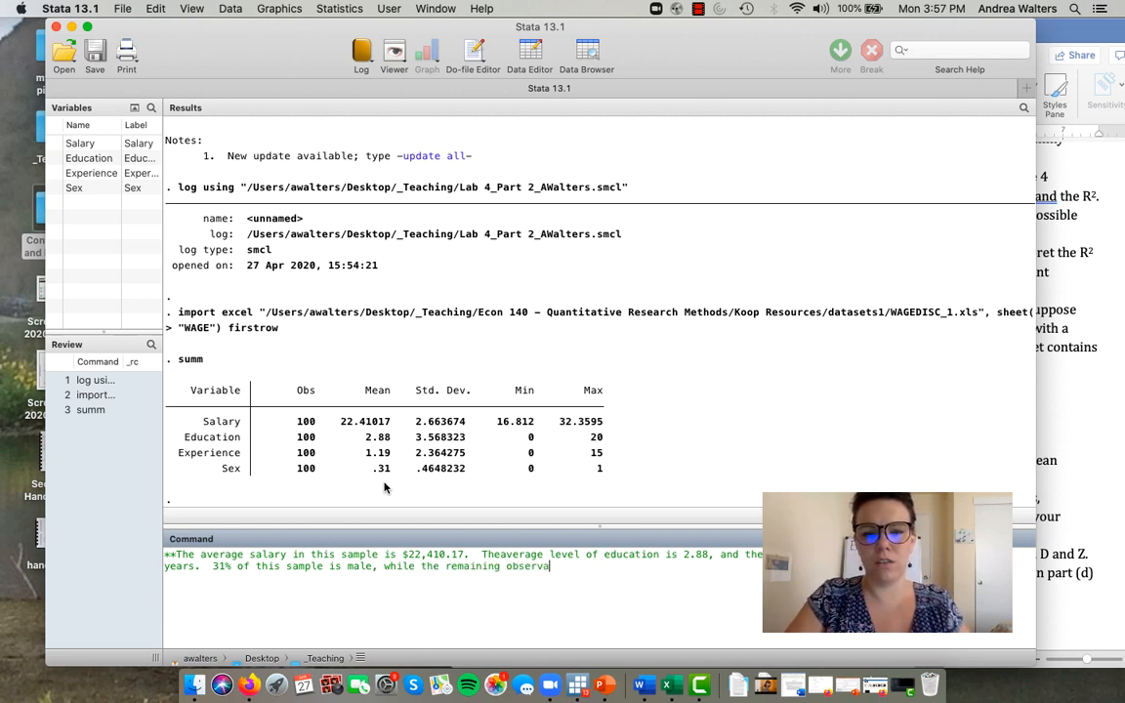
type("tions are female.**")
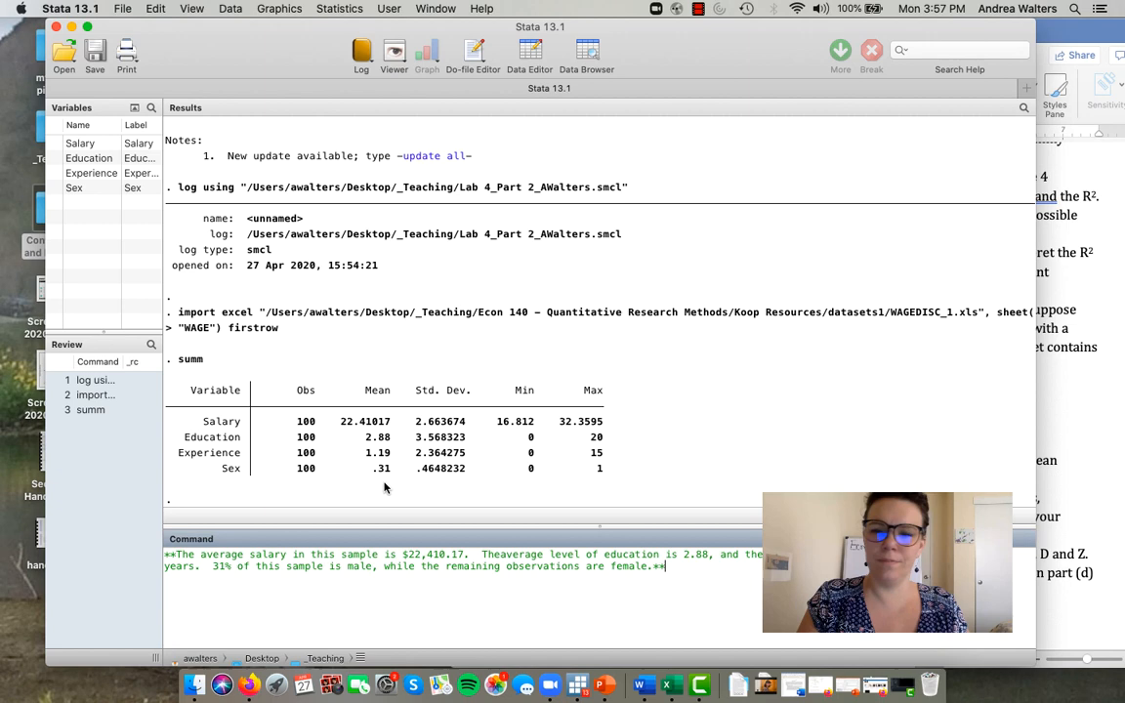
key("Return")
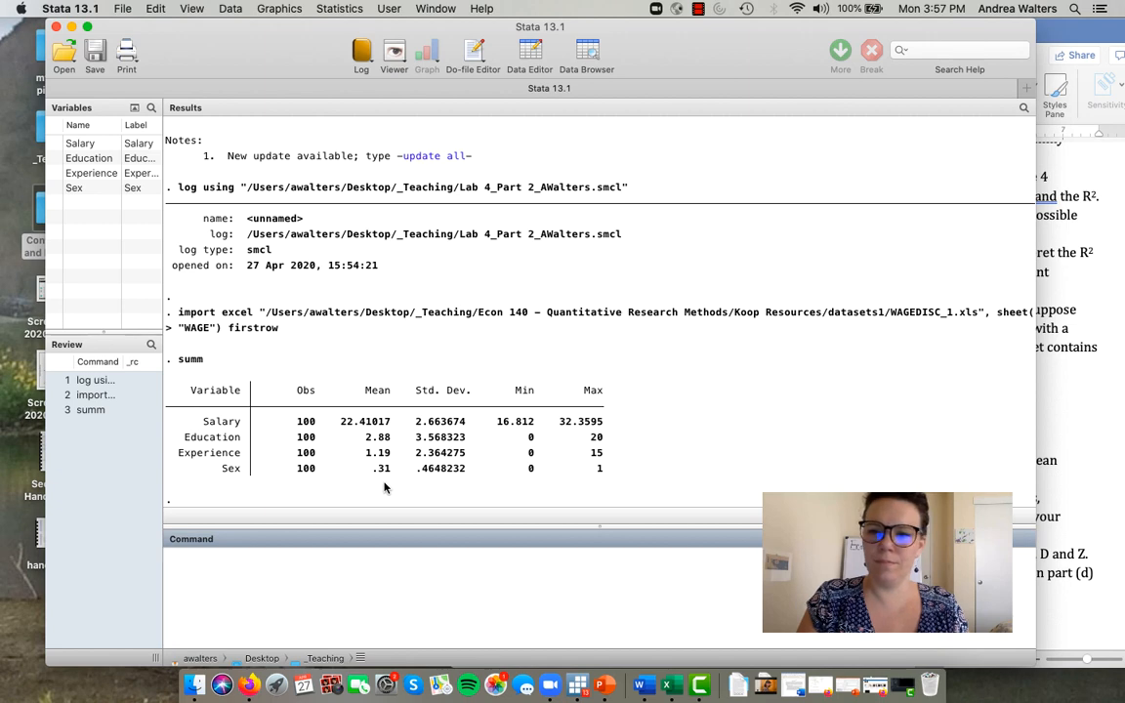
- Look through all the salary, education, experience and sex observations in the Data Editor and close it
left_click(547, 50)
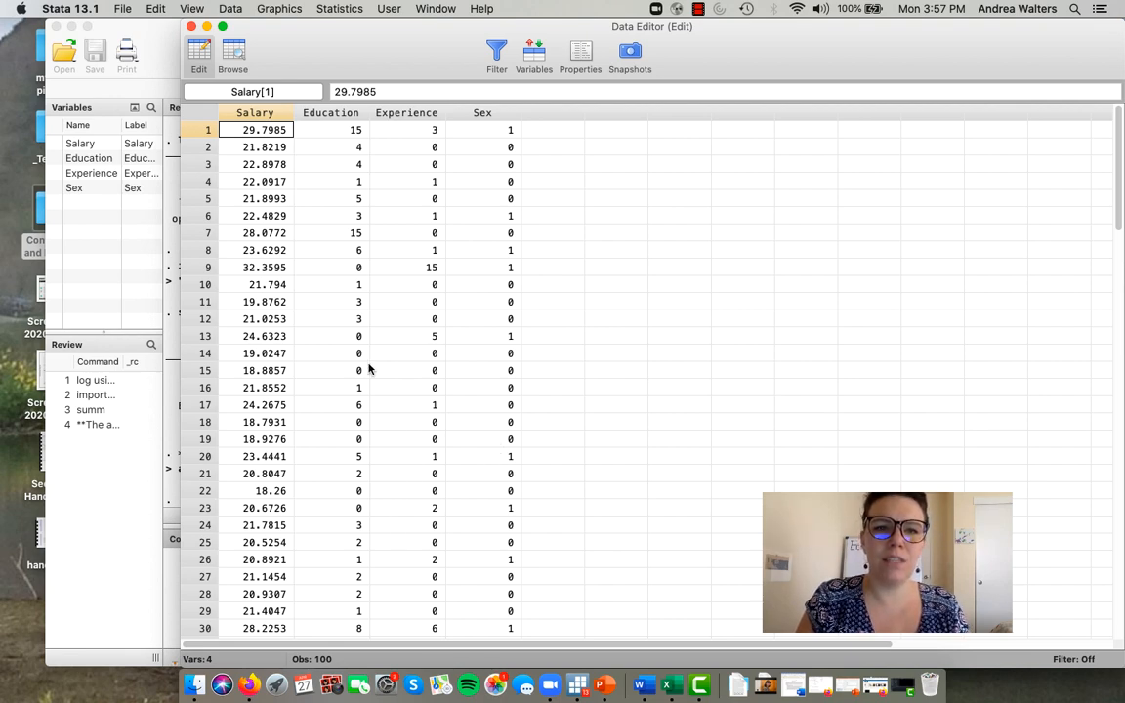
scroll(370, 473, "down", 5)
scroll(369, 473, "down", 8)
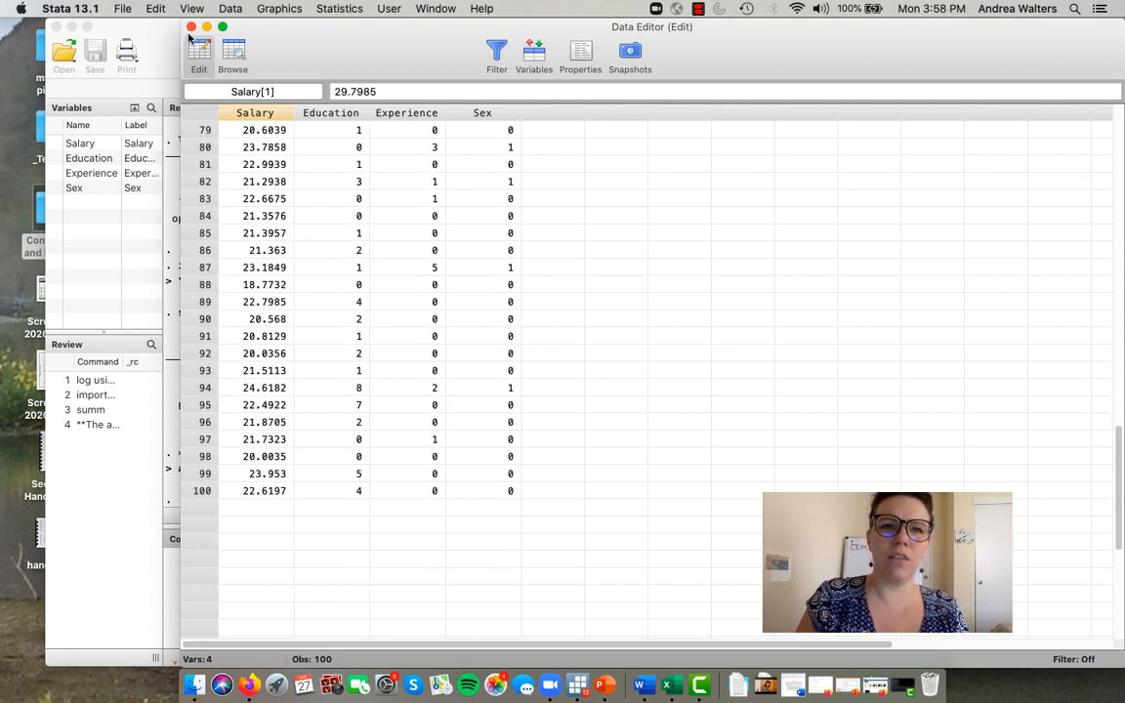
left_click(192, 27)
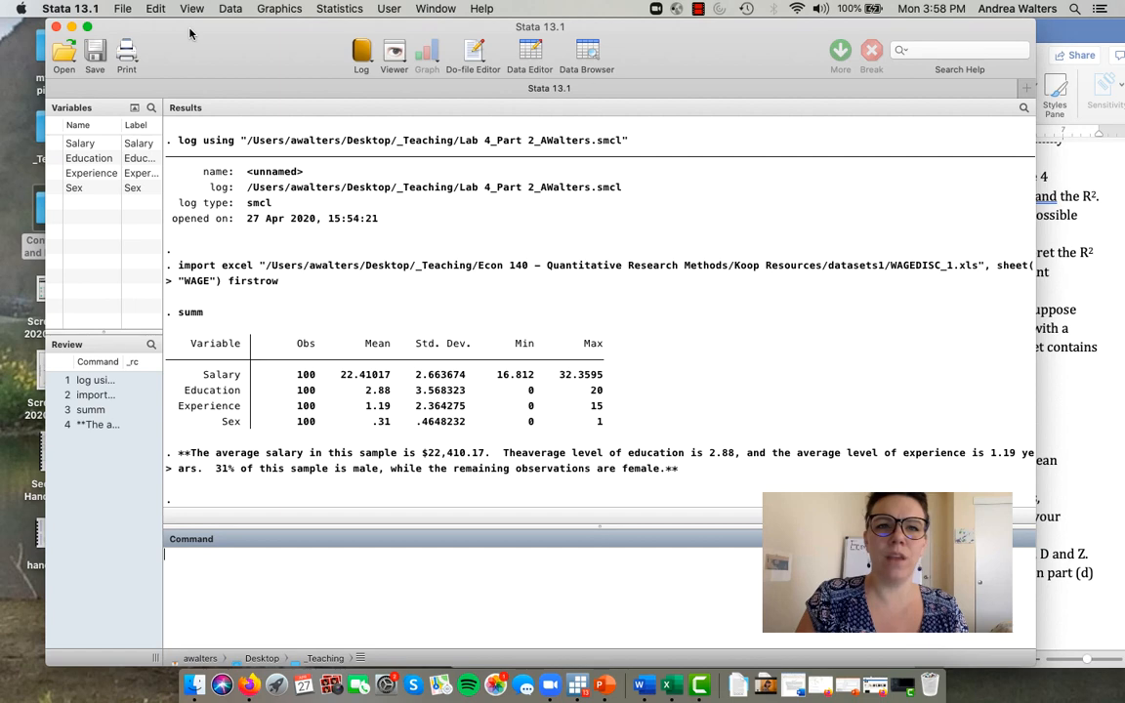
- Open a new do-file and copy the earlier log using command from the command history into its first line
left_click(472, 53)
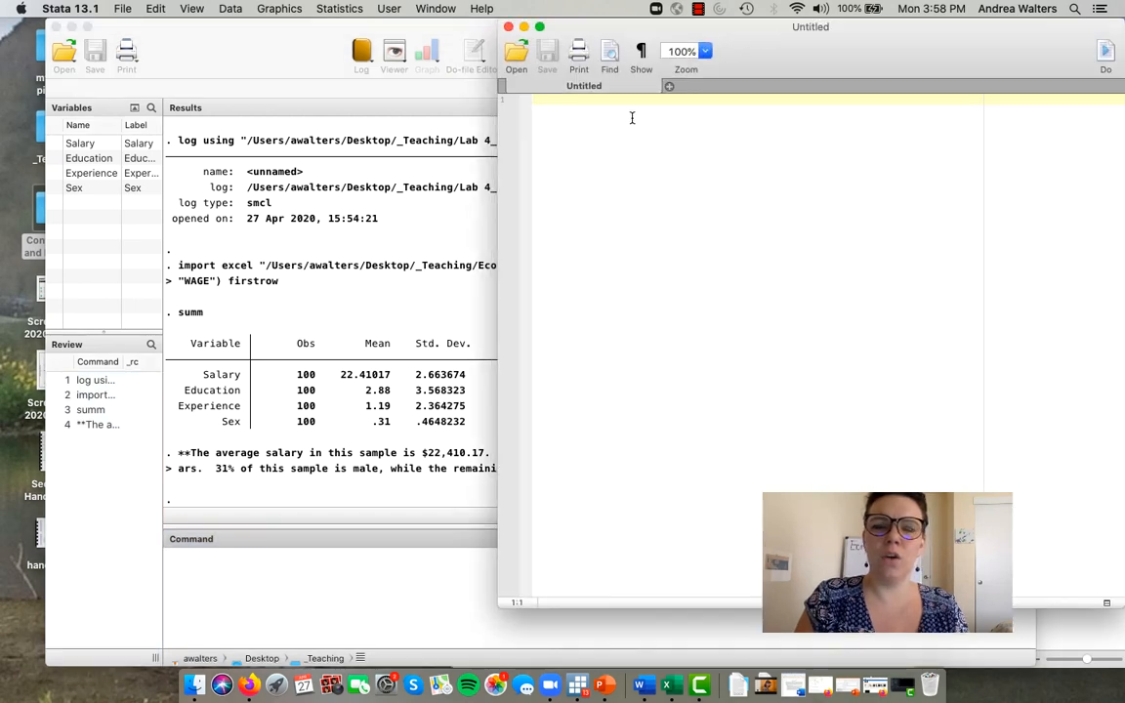
left_click(84, 380)
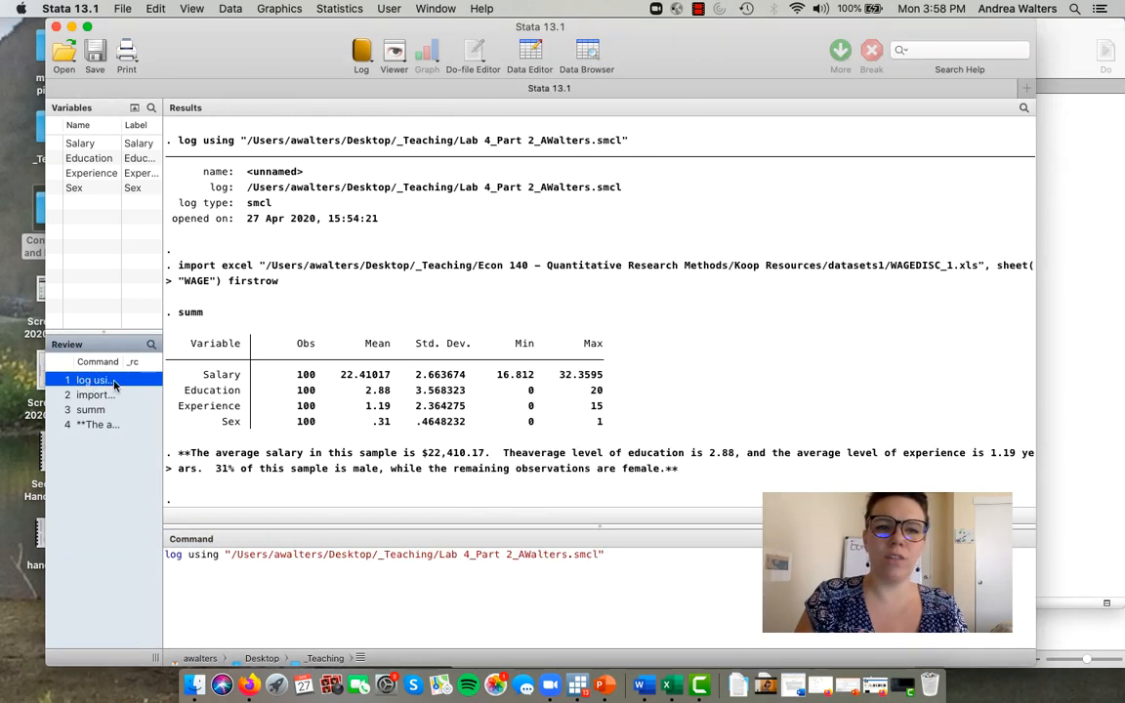
left_click_drag(607, 555, 164, 557)
key("super+c")
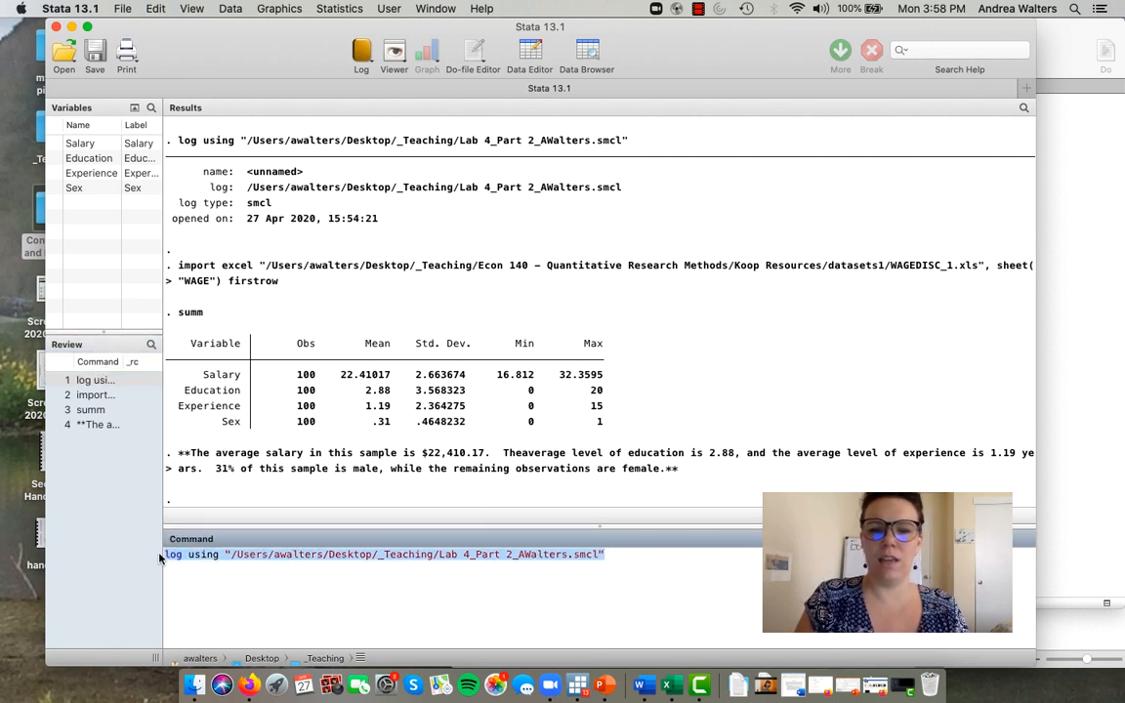
left_click(1121, 231)
key("super+v")
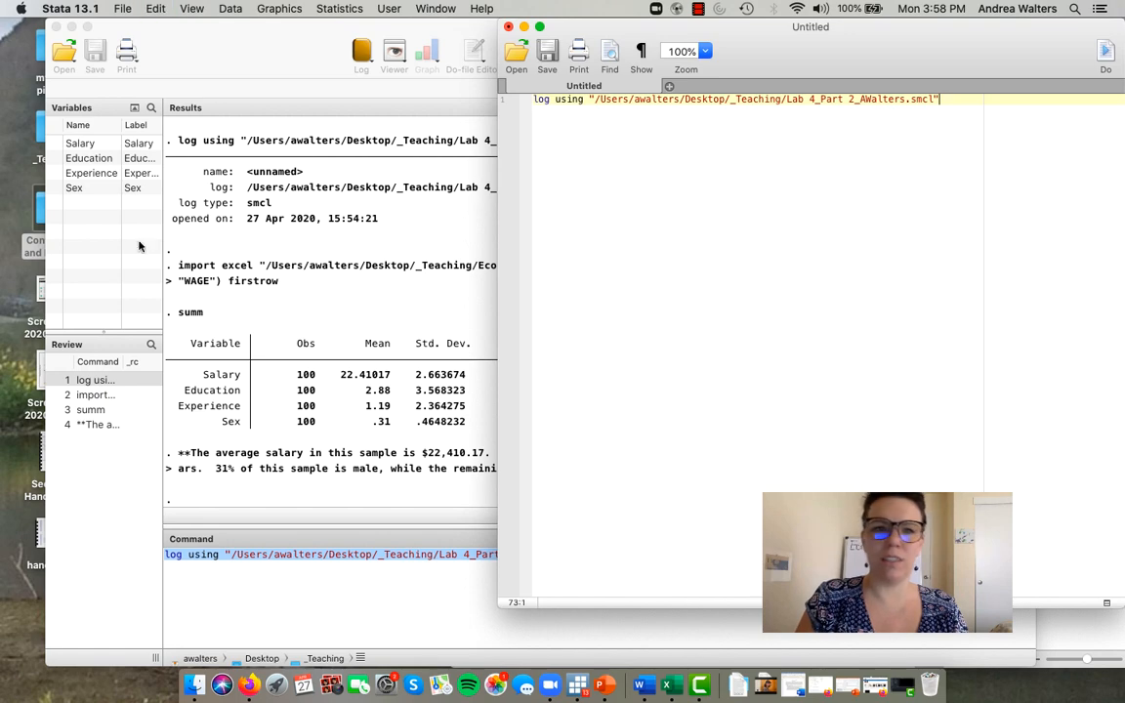
- Copy the earlier import excel command from the command history into the second line of the do-file
left_click(95, 394)
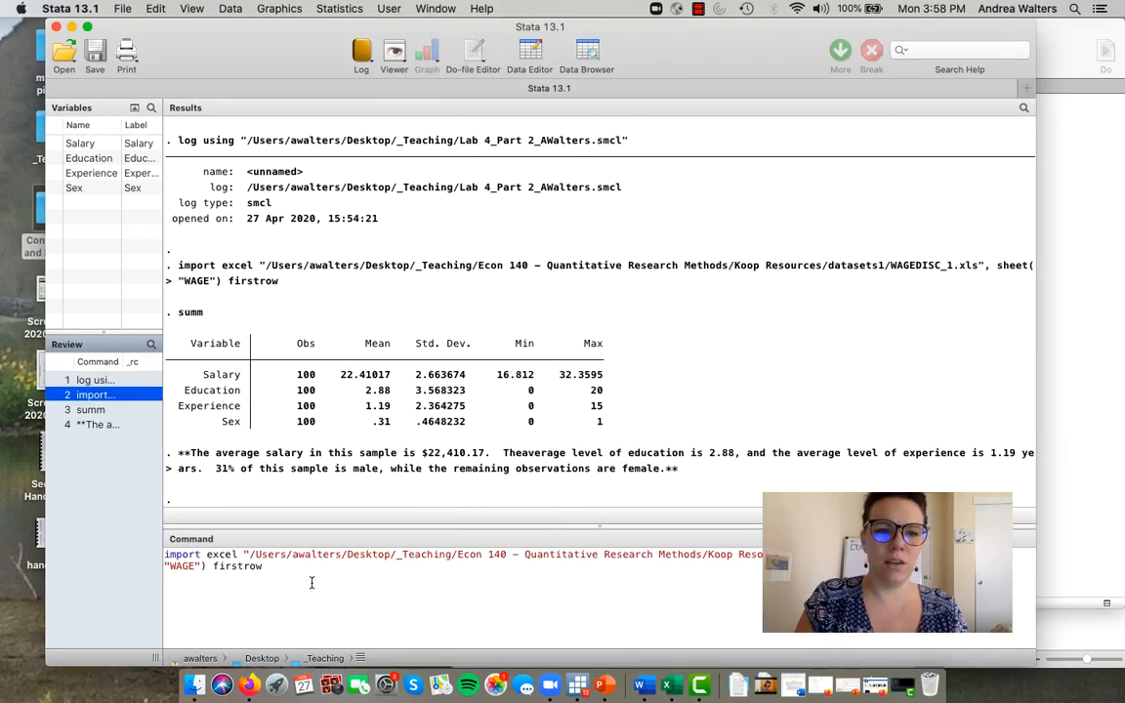
left_click_drag(312, 584, 153, 551)
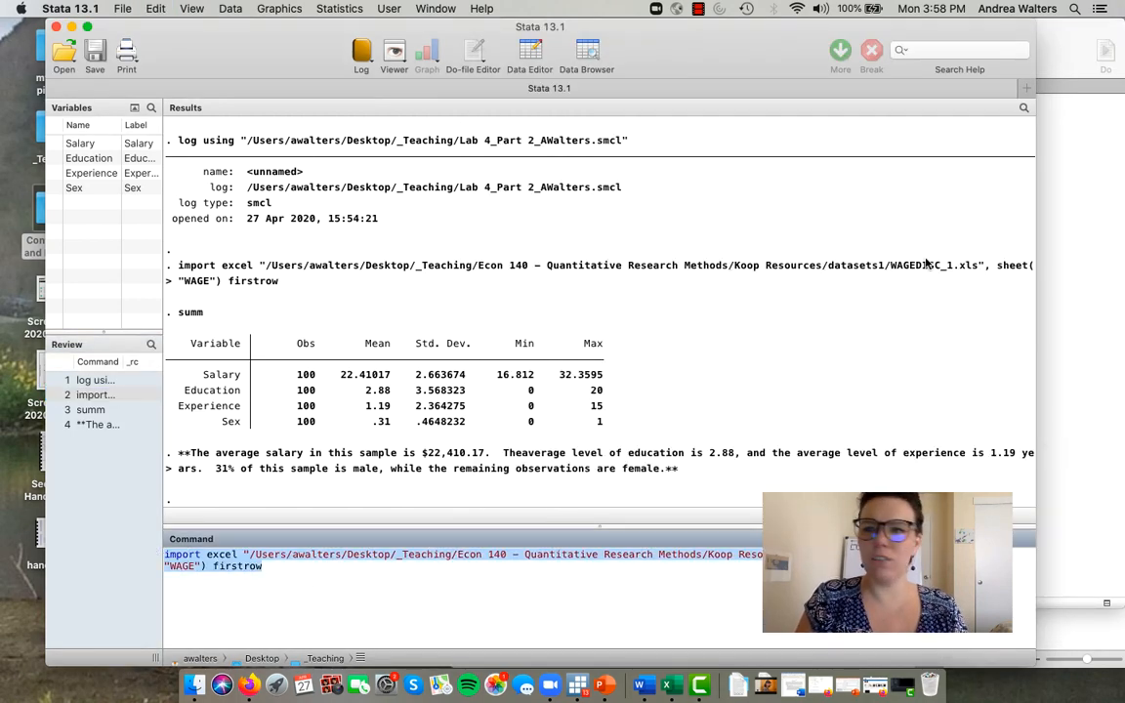
left_click(1095, 238)
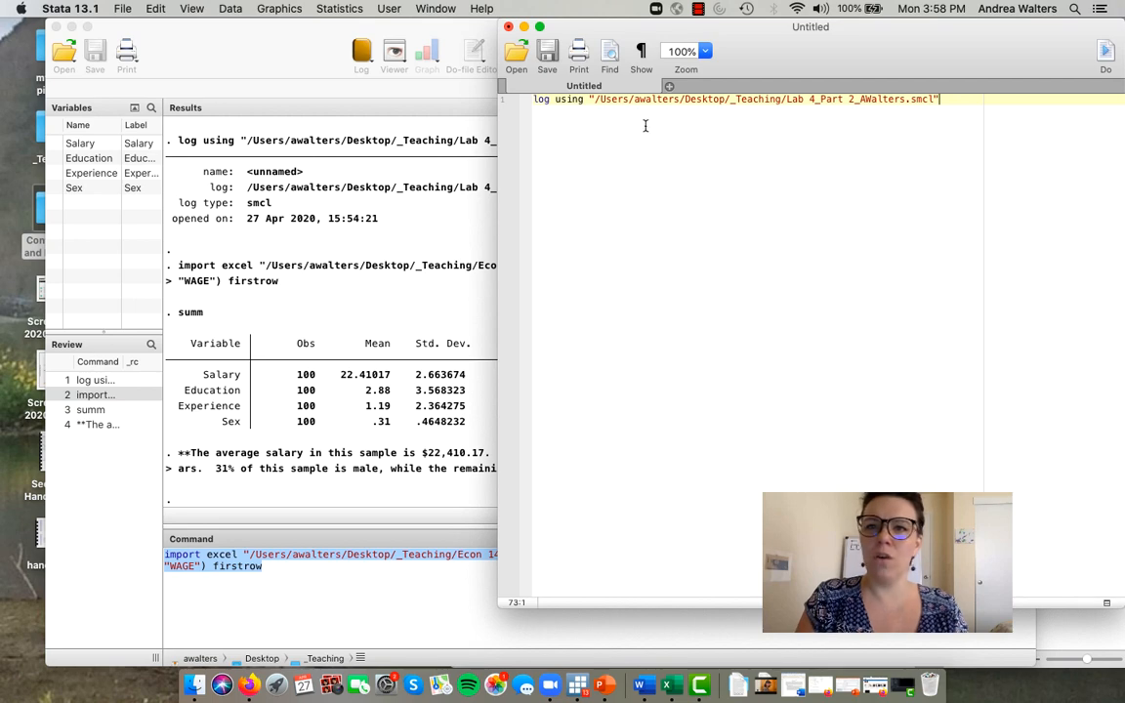
key("Return")
key("super+v")
key("Return")
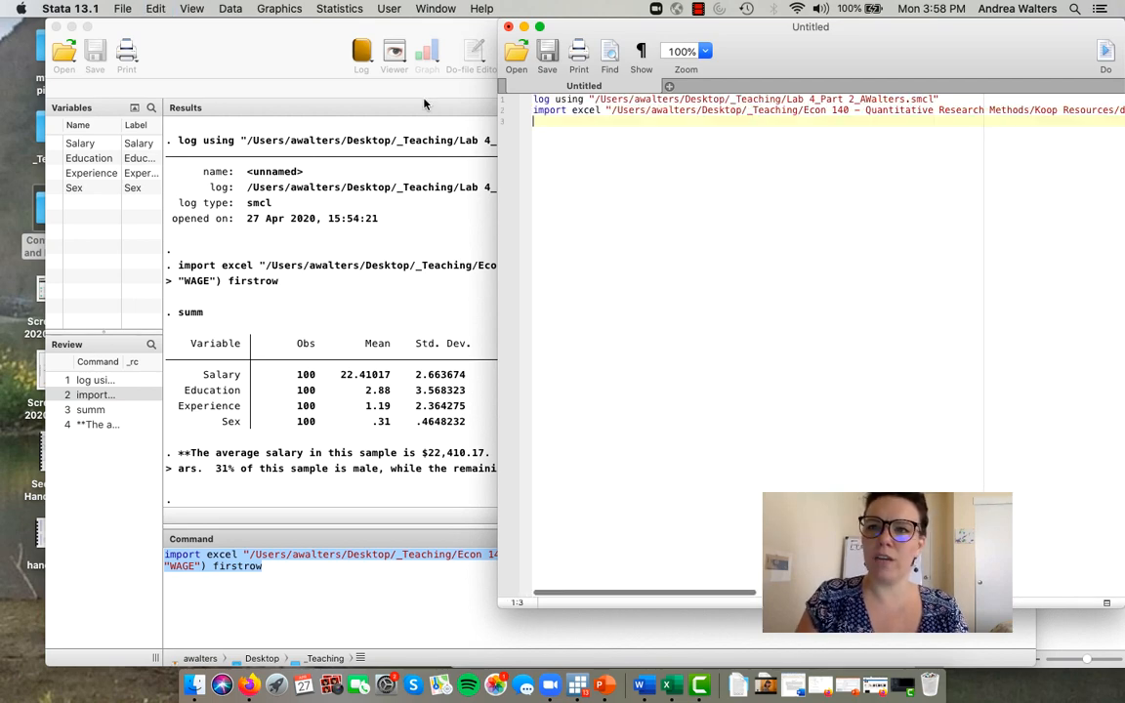
- Copy the summ command from the command history into line 3 of the do-file
left_click(91, 410)
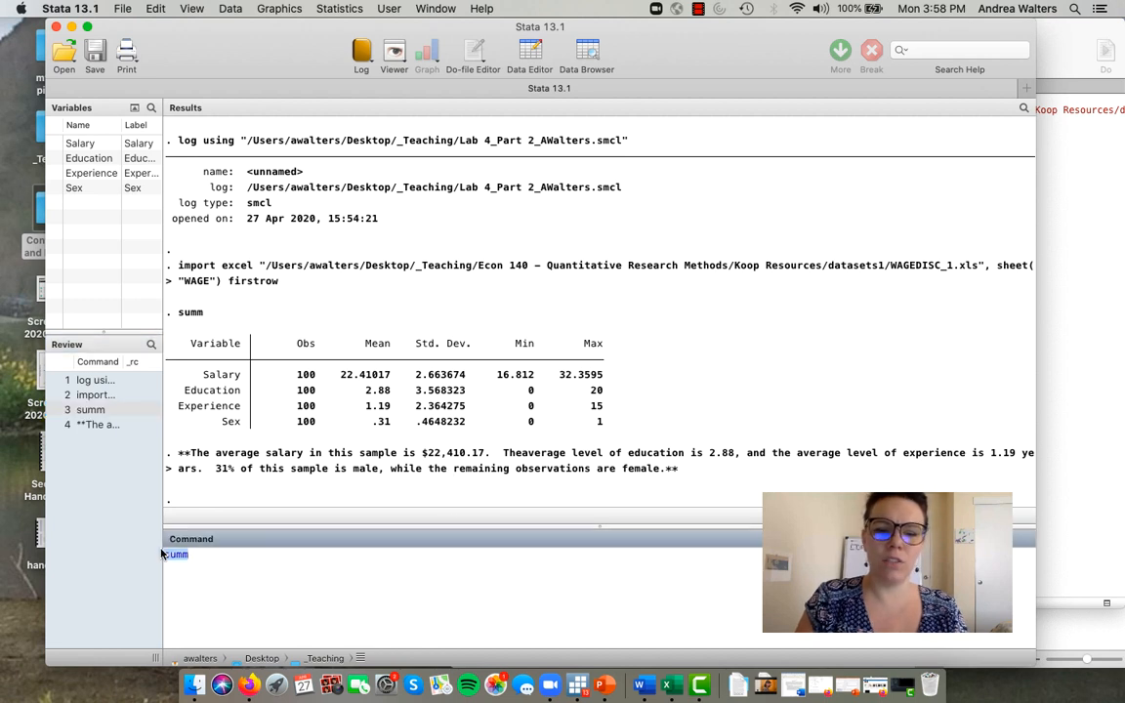
left_click(1057, 312)
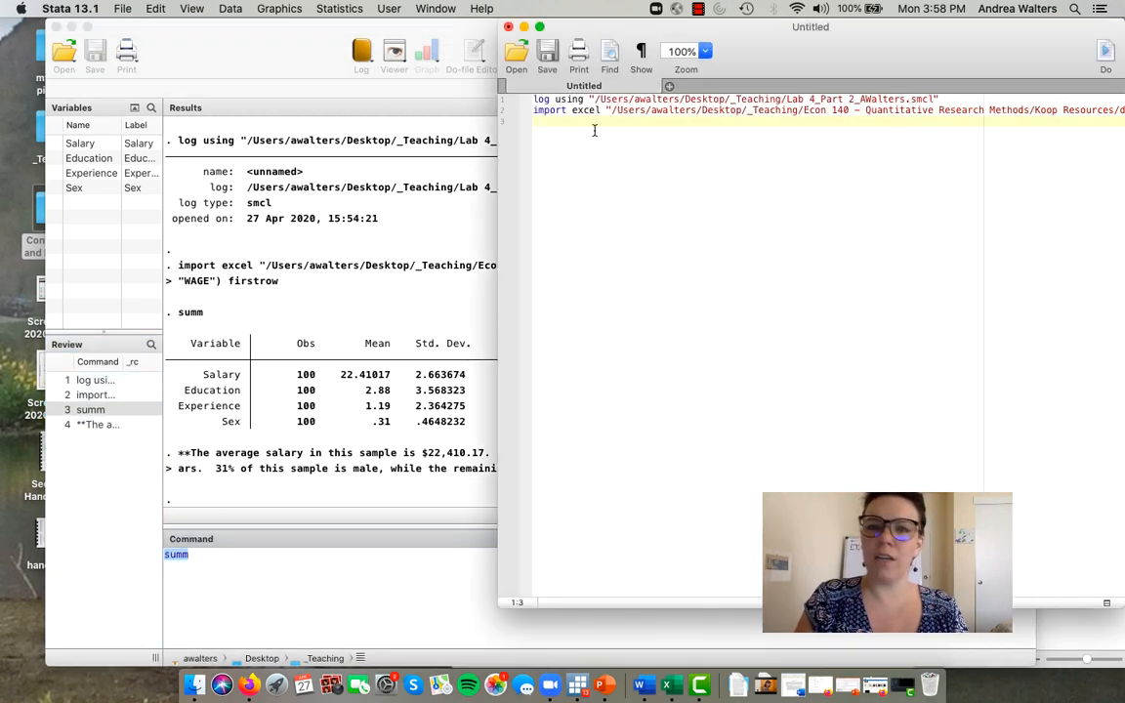
key("super+v")
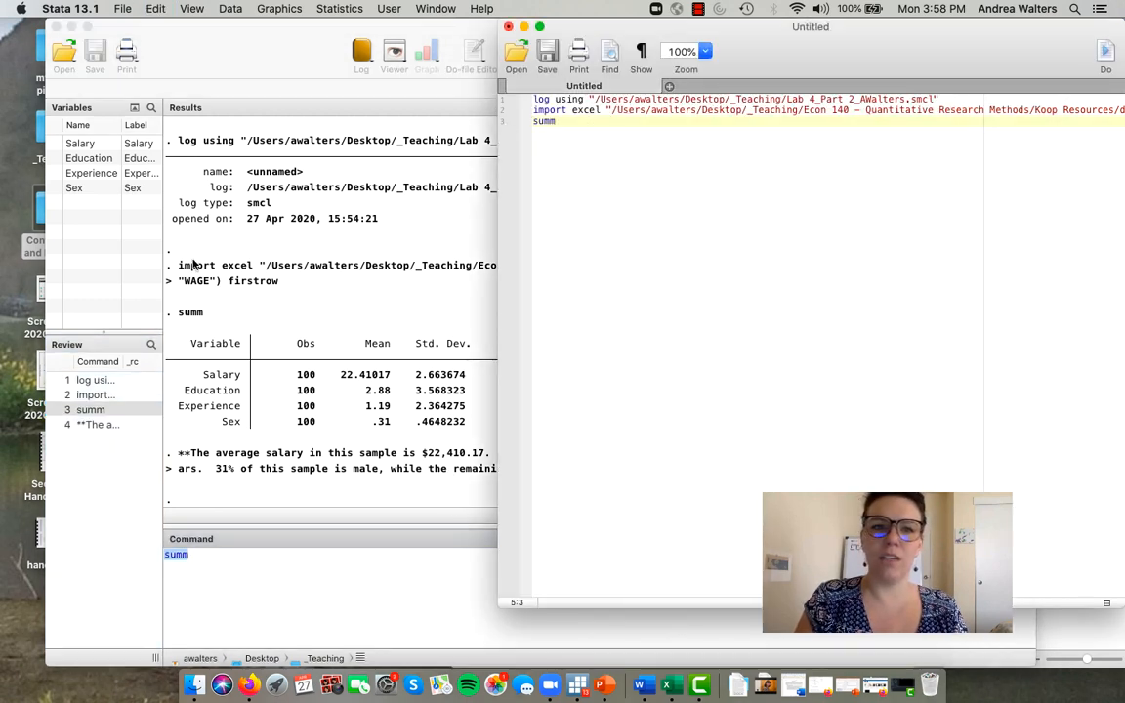
- Copy the comment on average salary, education and experience from the command history into line 4 of the do-file and start a new line
left_click(104, 425)
left_click_drag(711, 572, 103, 611)
key("super+c")
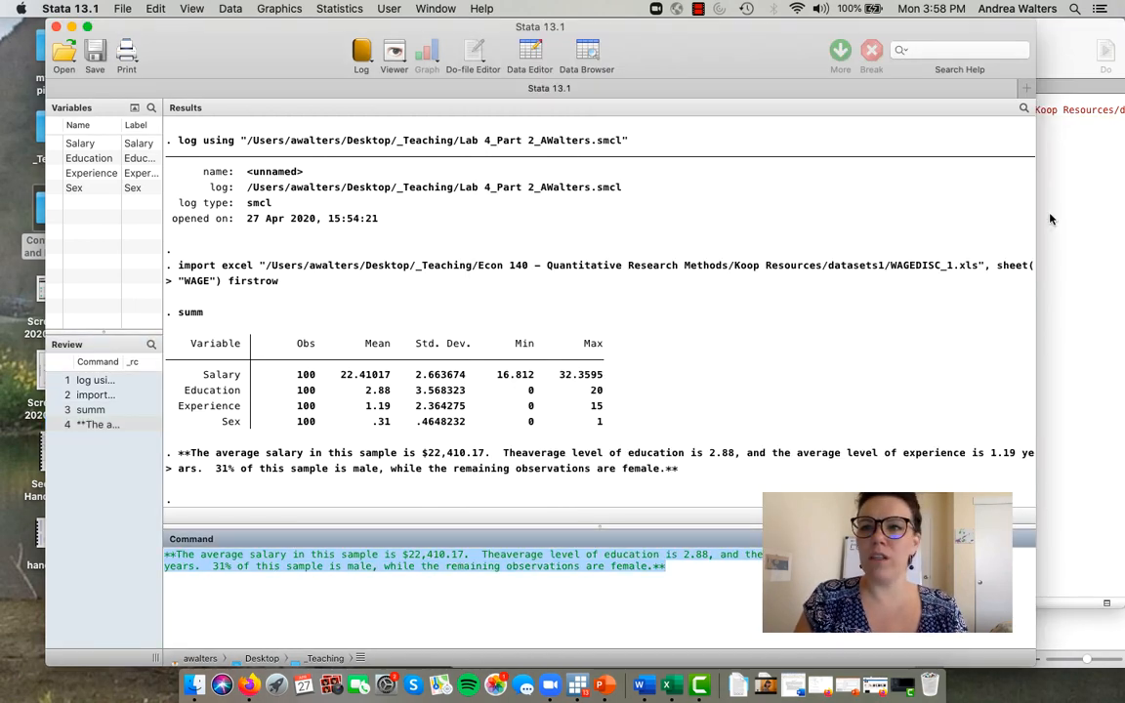
left_click(1078, 181)
key("Return")
key("super+v")
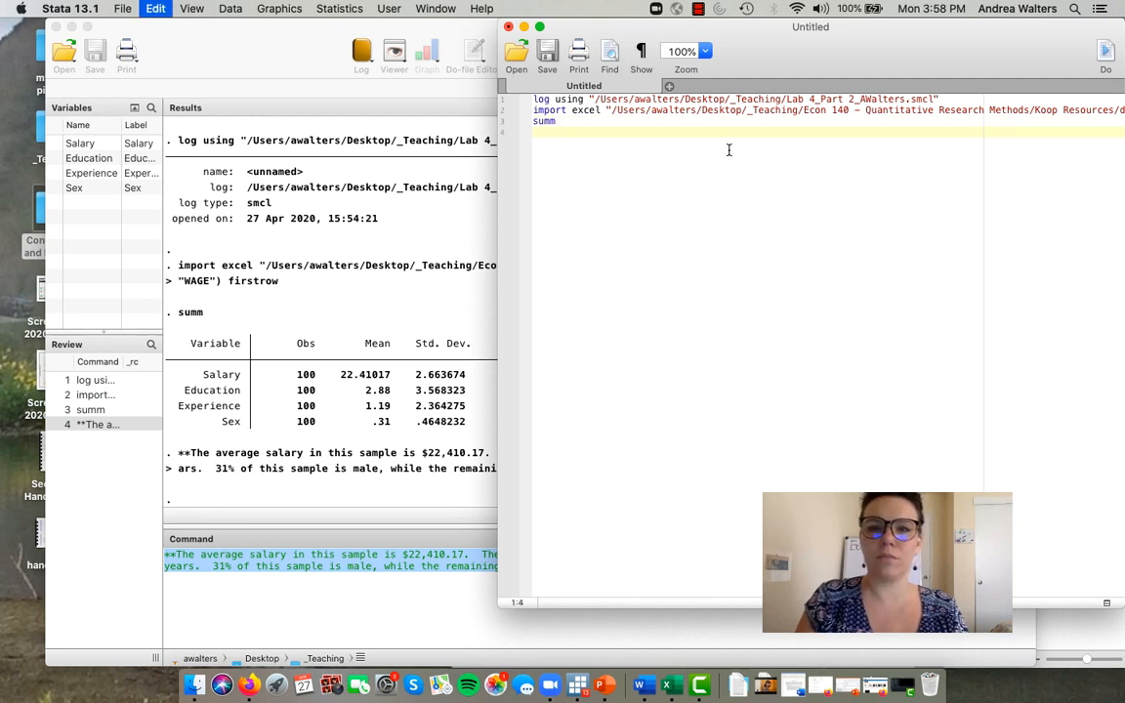
key("Return")
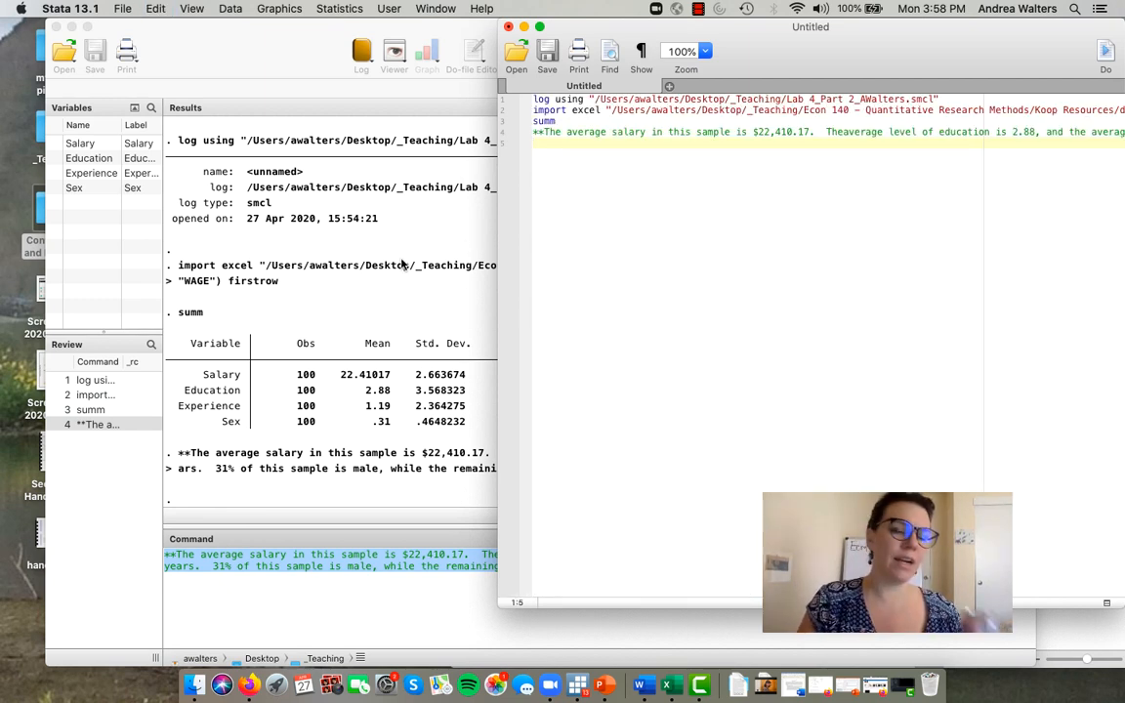
- Clear the recalled comment from the command entry and consult the Example 7.7 questions in the Lab 4_Assignment Word document
left_click(205, 499)
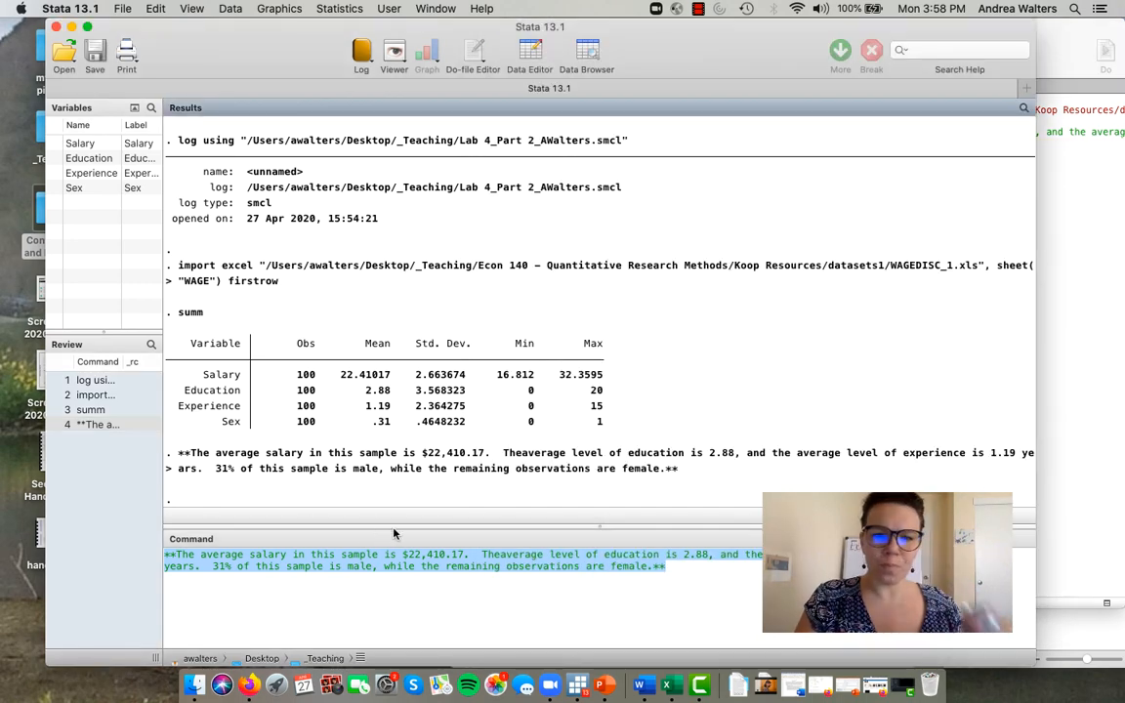
left_click(679, 572)
key("super+a")
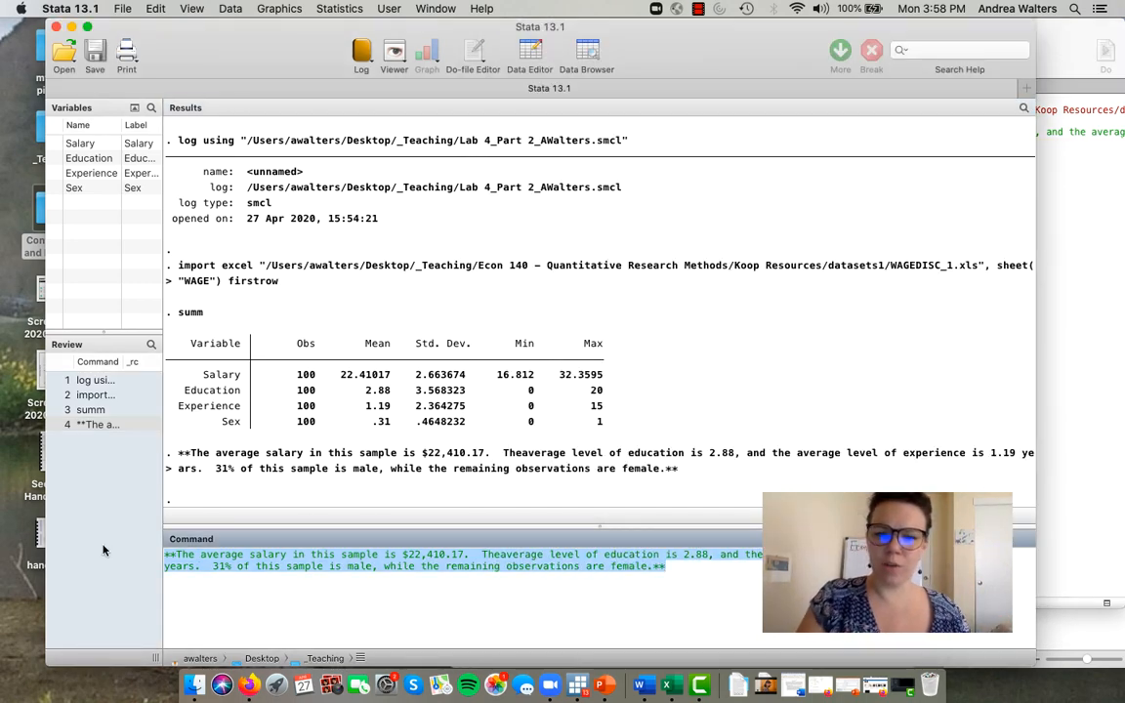
key("BackSpace")
left_click(1058, 630)
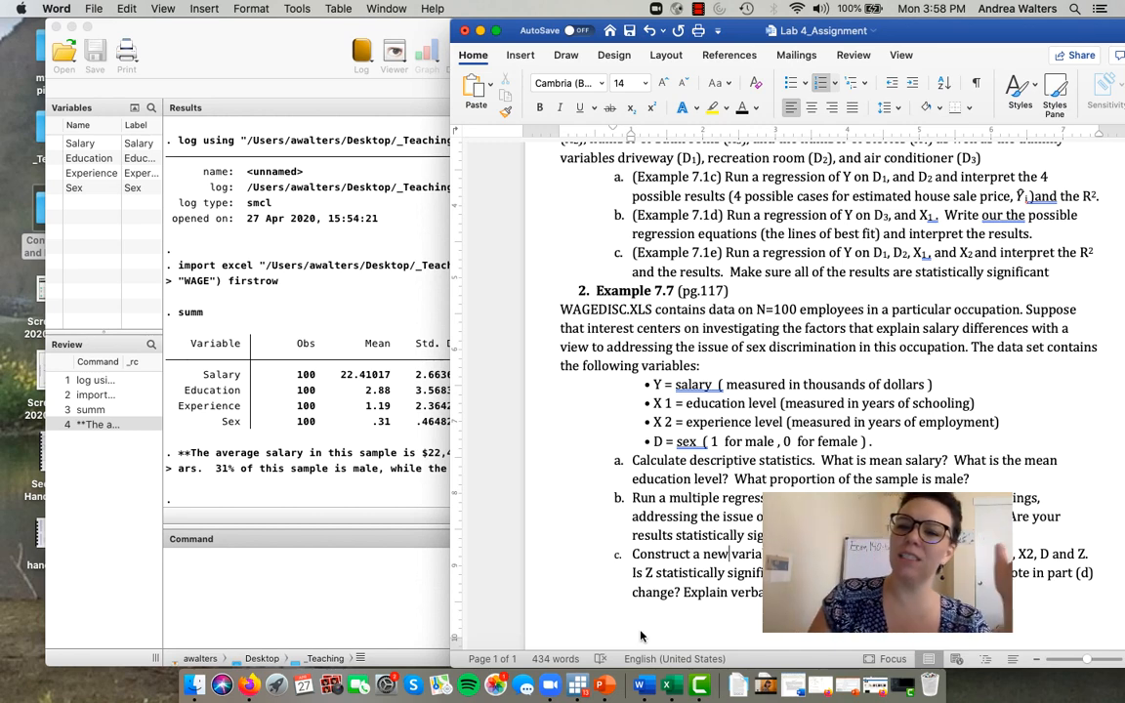
left_click(301, 628)
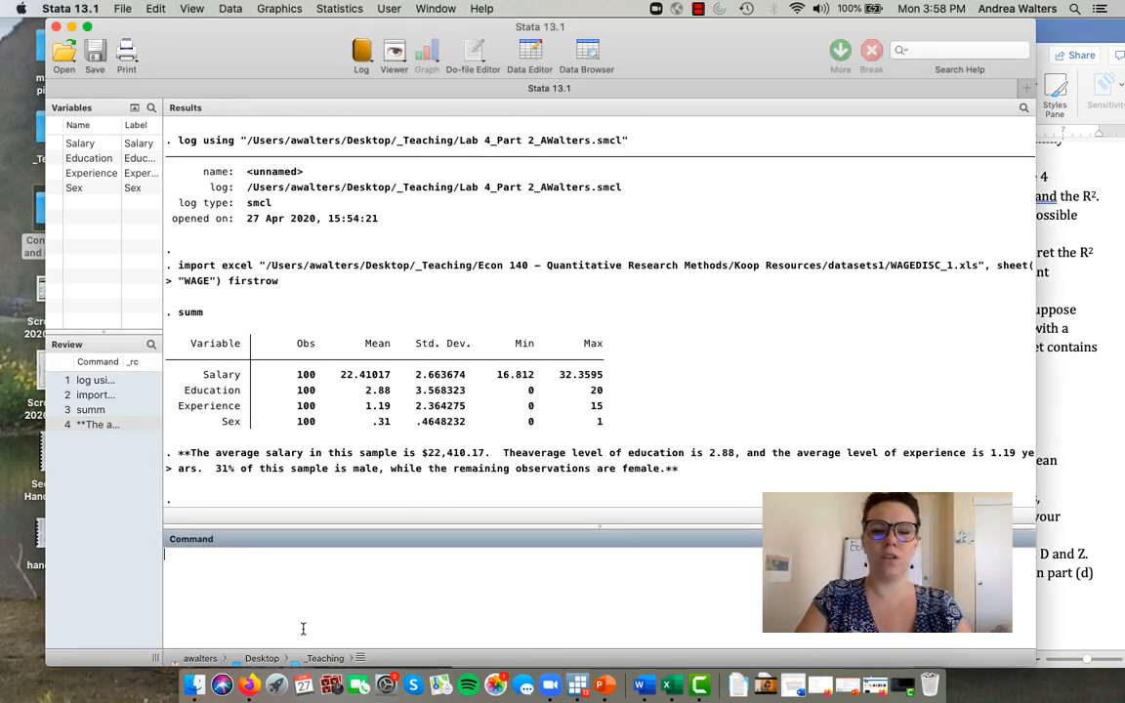
- Run a multiple regression of Salary on Education, Experience and Sex with the reg command
type("reg")
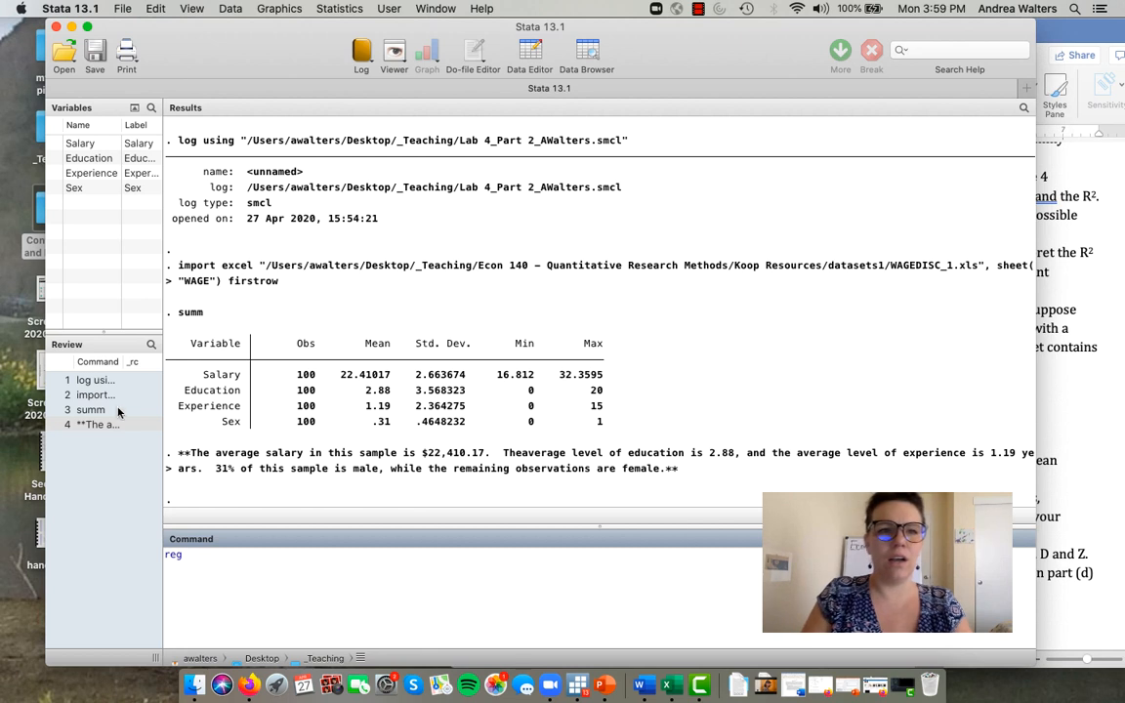
type(" Salary")
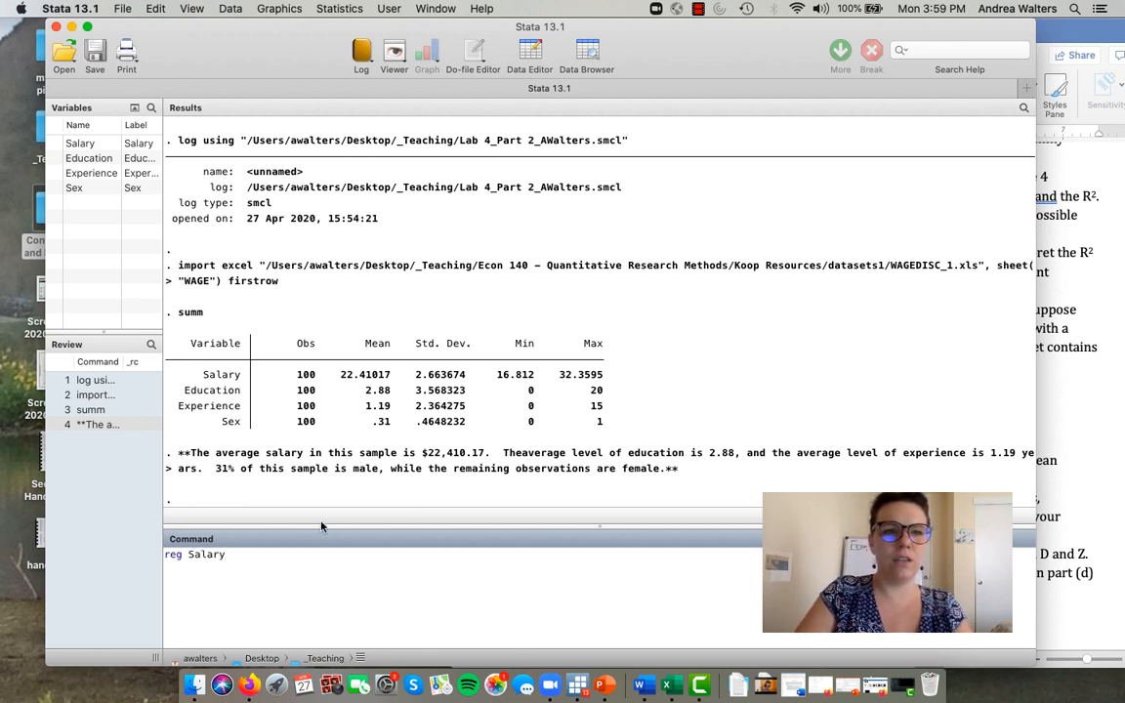
type(" Education ")
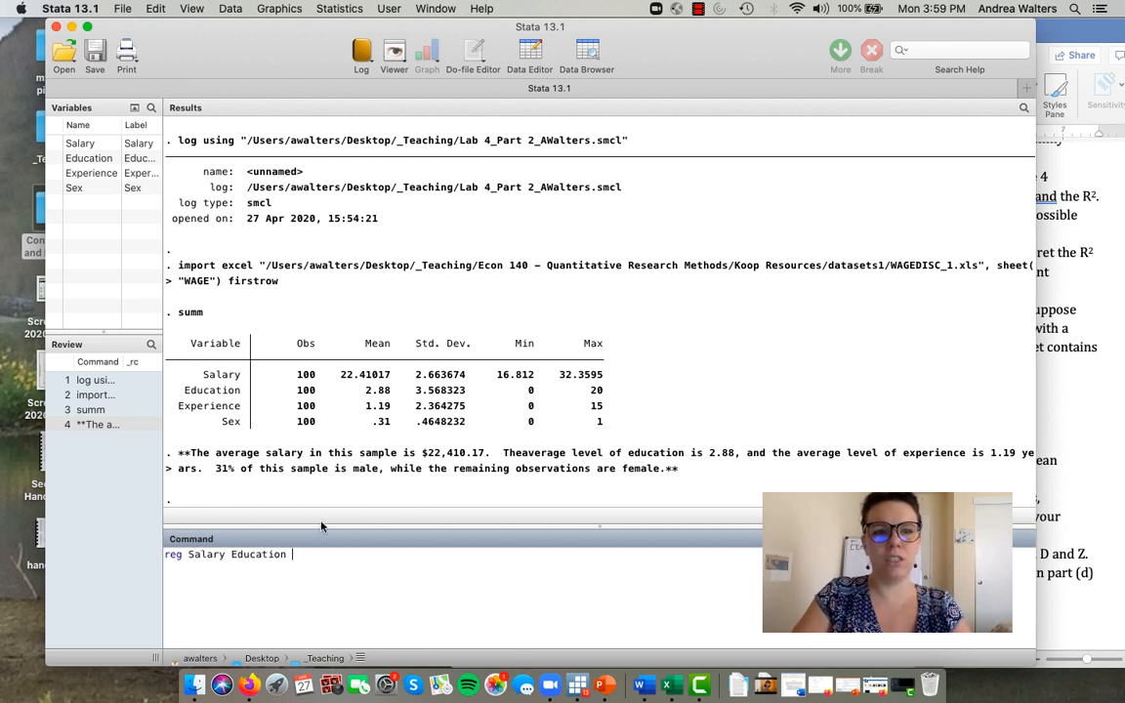
type("Experie")
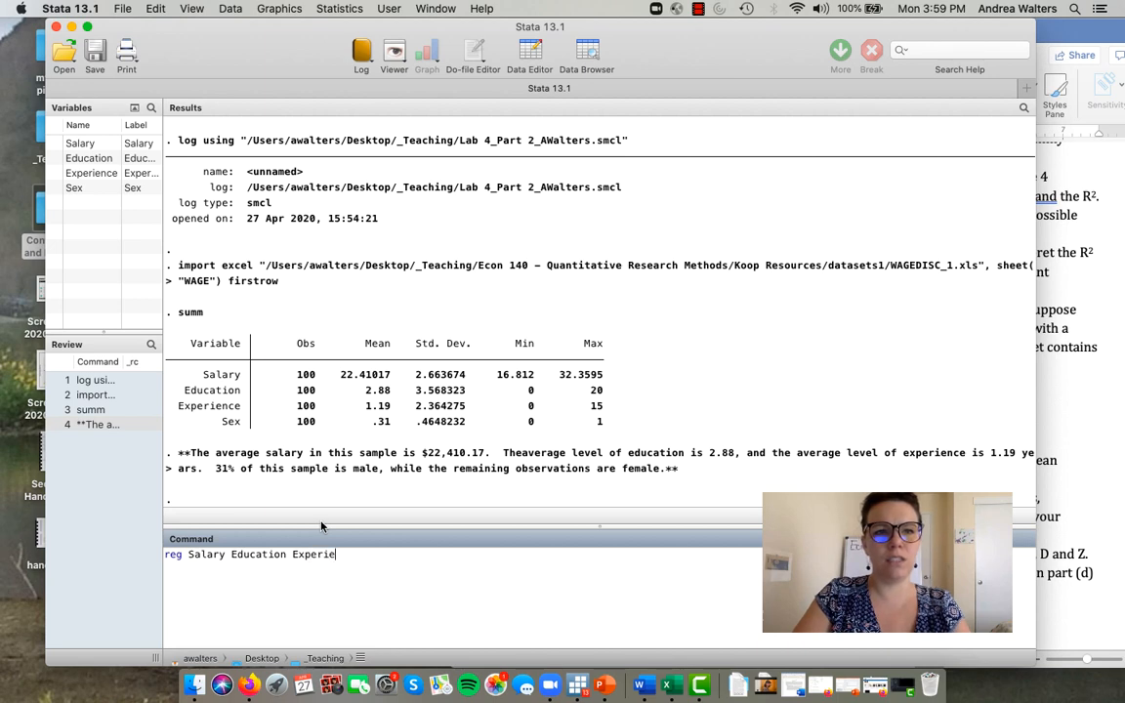
type("nce Sex")
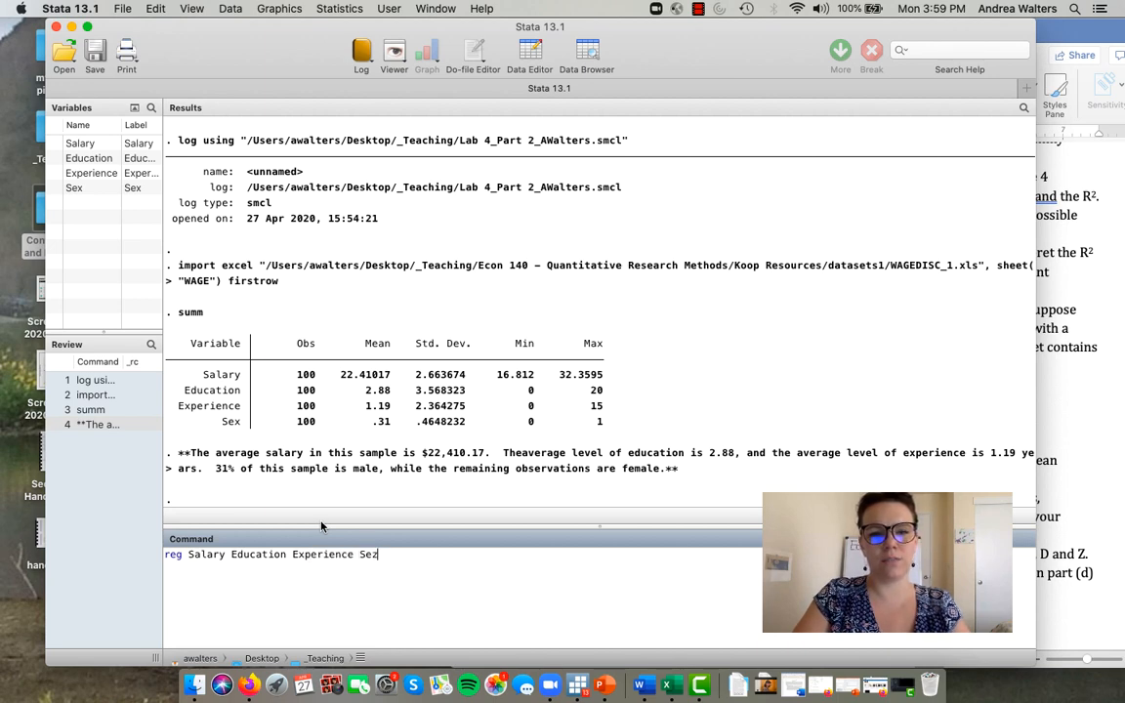
key("Return")
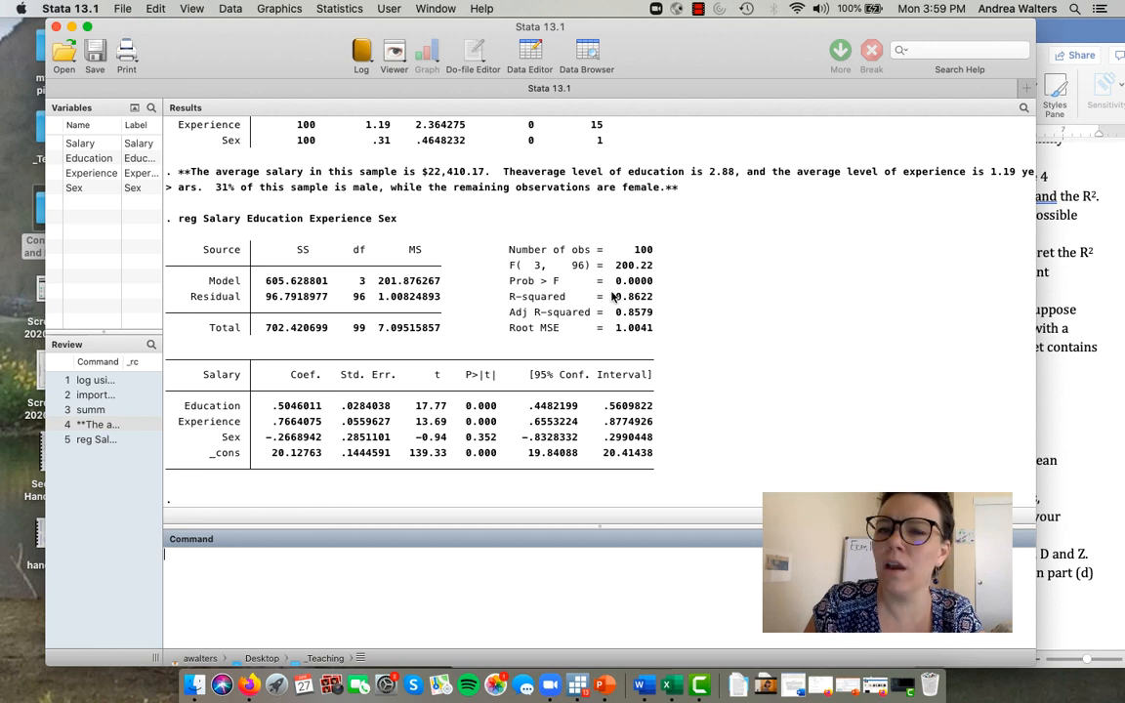
- Submit the comment "** this model explains about 86% of the variation in Salary**" to the log below the regression output
scroll(505, 527, "up", 1)
scroll(504, 532, "up", 2)
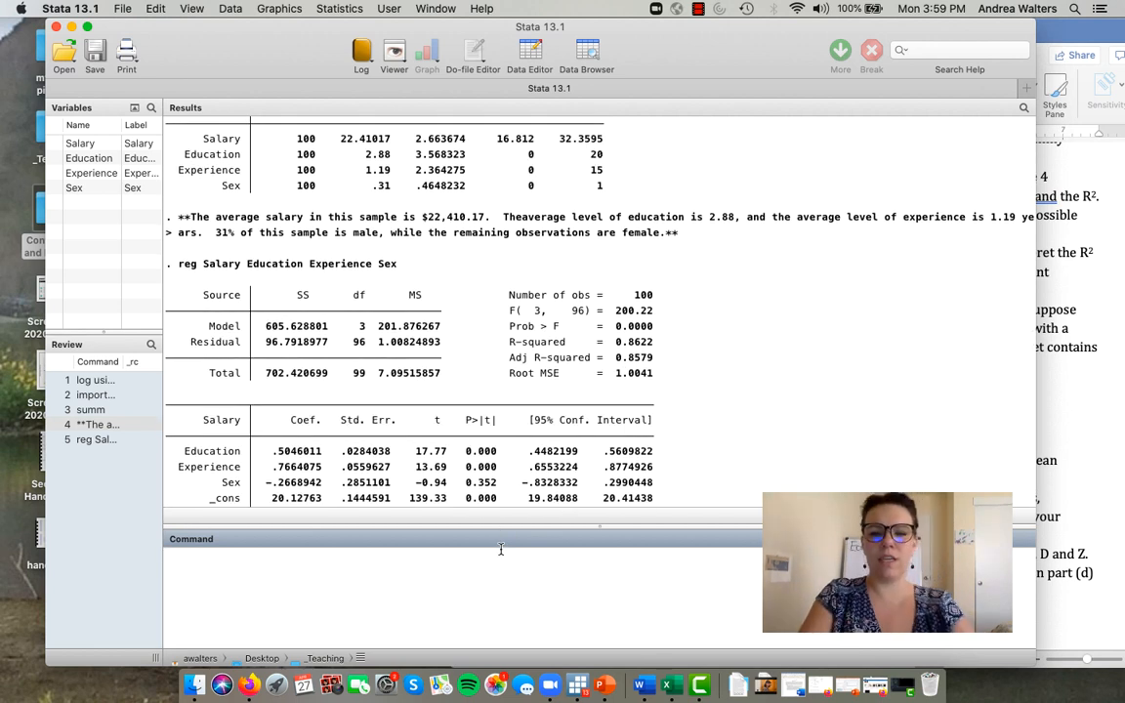
type("his mo")
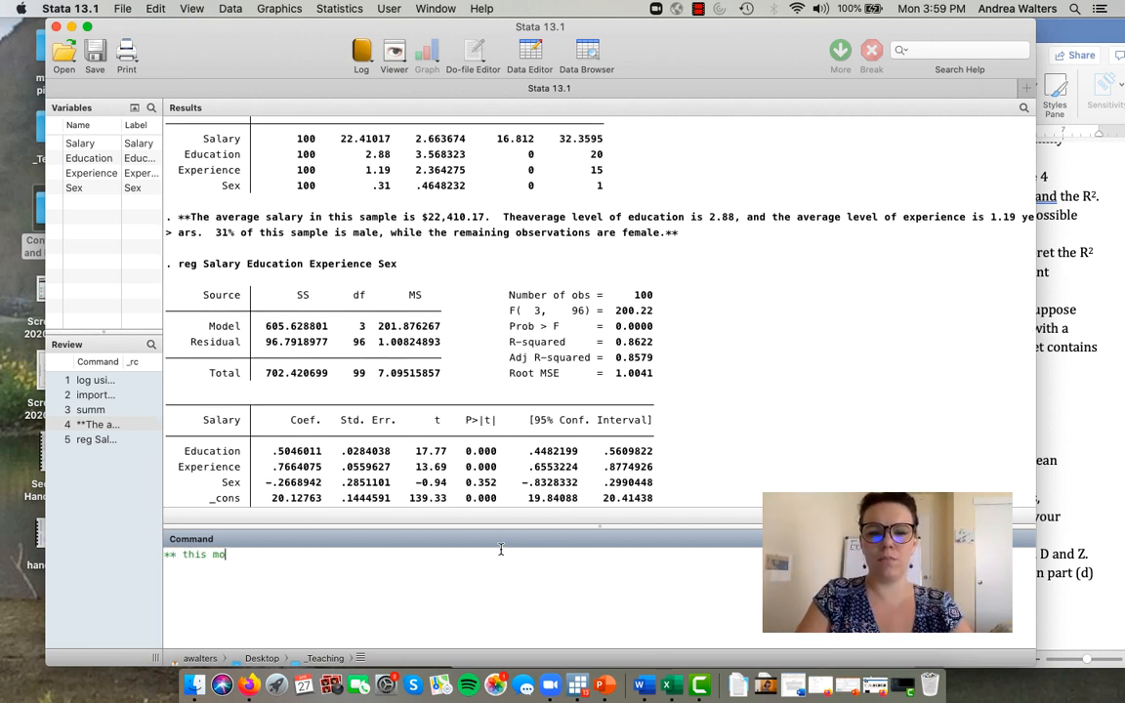
type("del explains 86%")
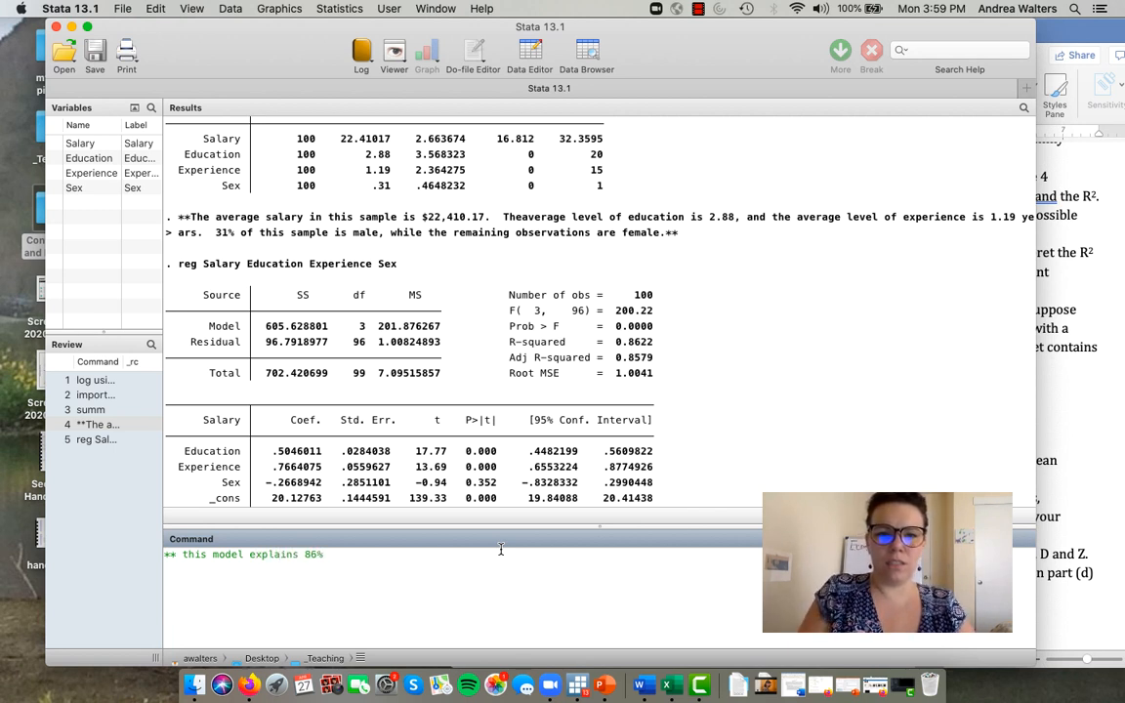
left_click(303, 554)
type("about")
left_click(378, 554)
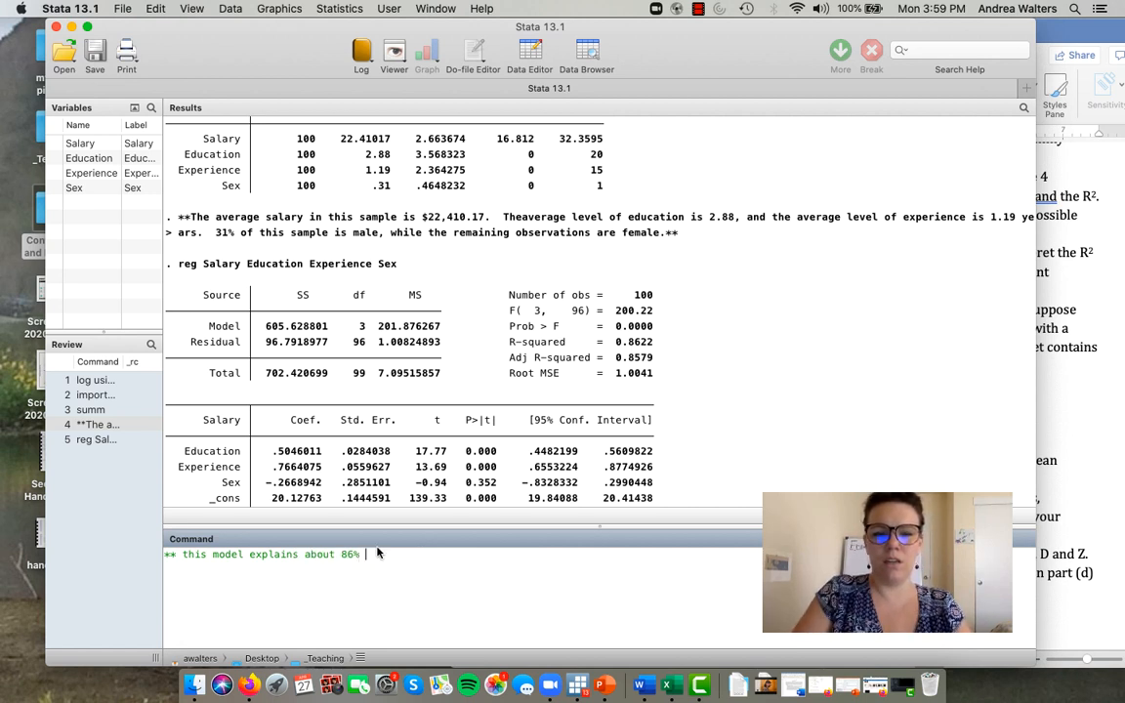
type("of the variation i")
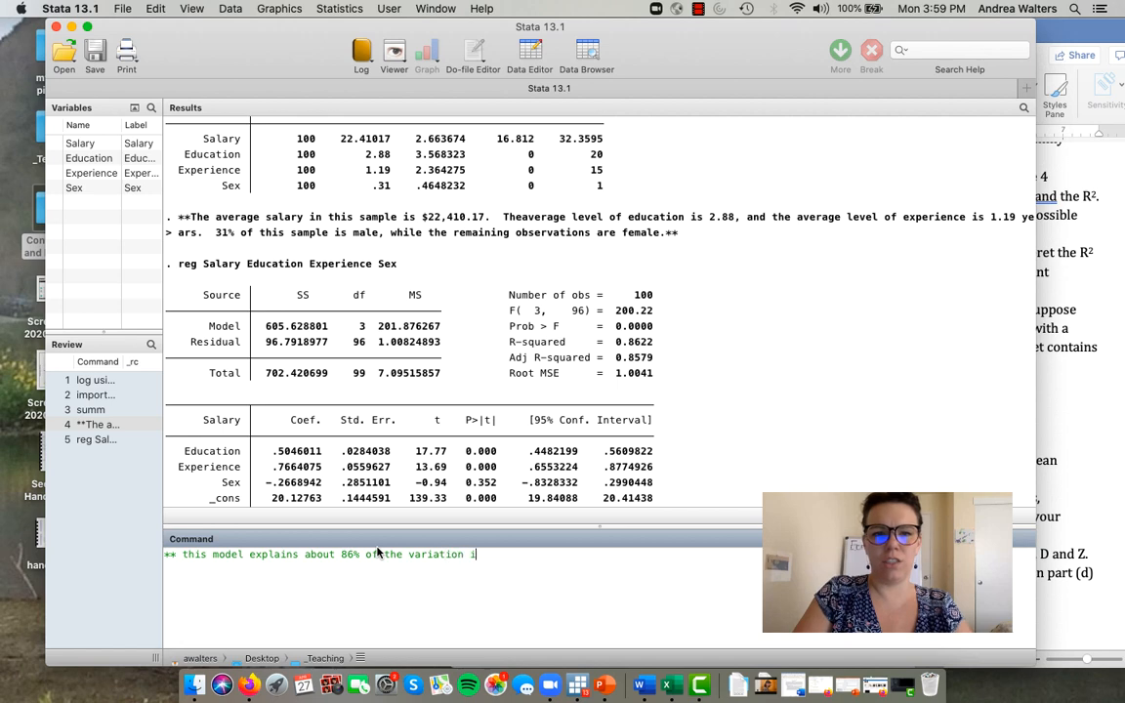
type("n Salary")
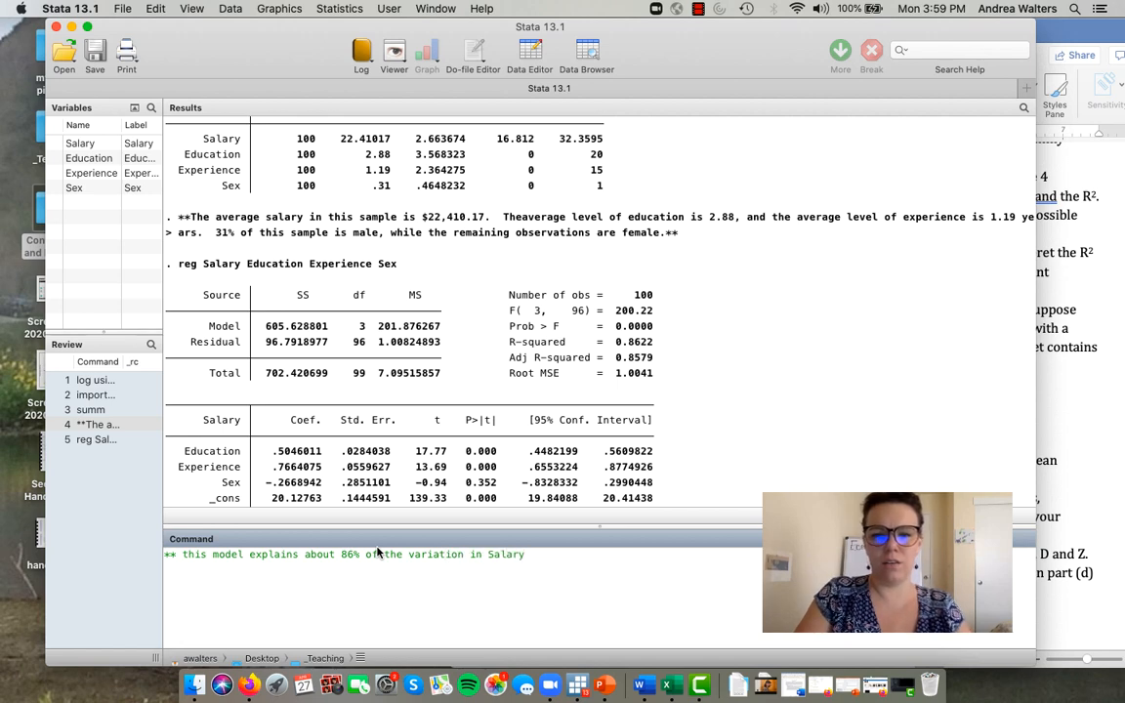
type("**")
key("Return")
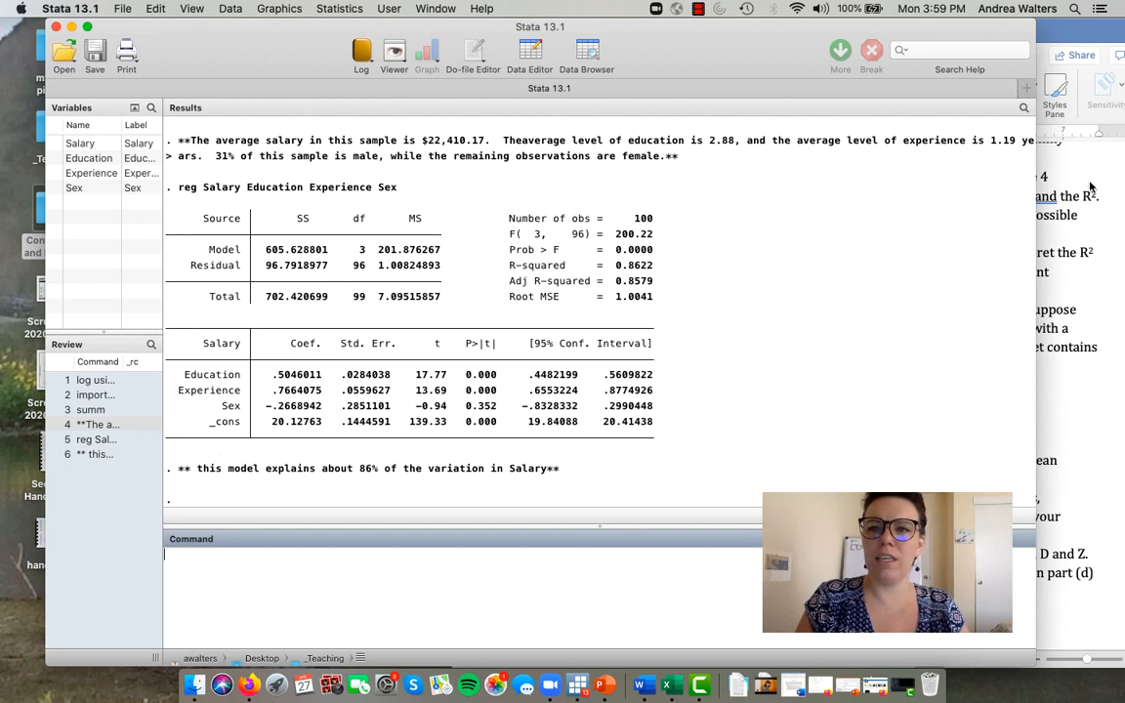
- Copy the reg Salary Education Experience Sex command from the command history into line 5 of the existing do-file
left_click(90, 439)
left_click_drag(395, 557, 158, 557)
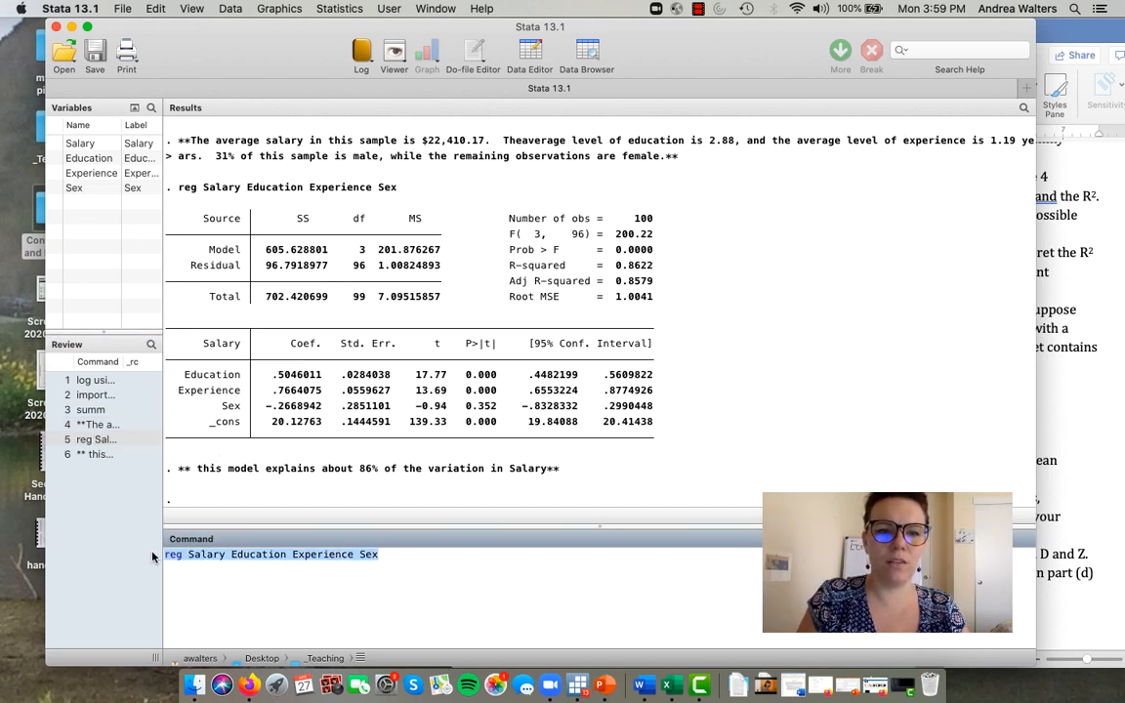
key("super+c")
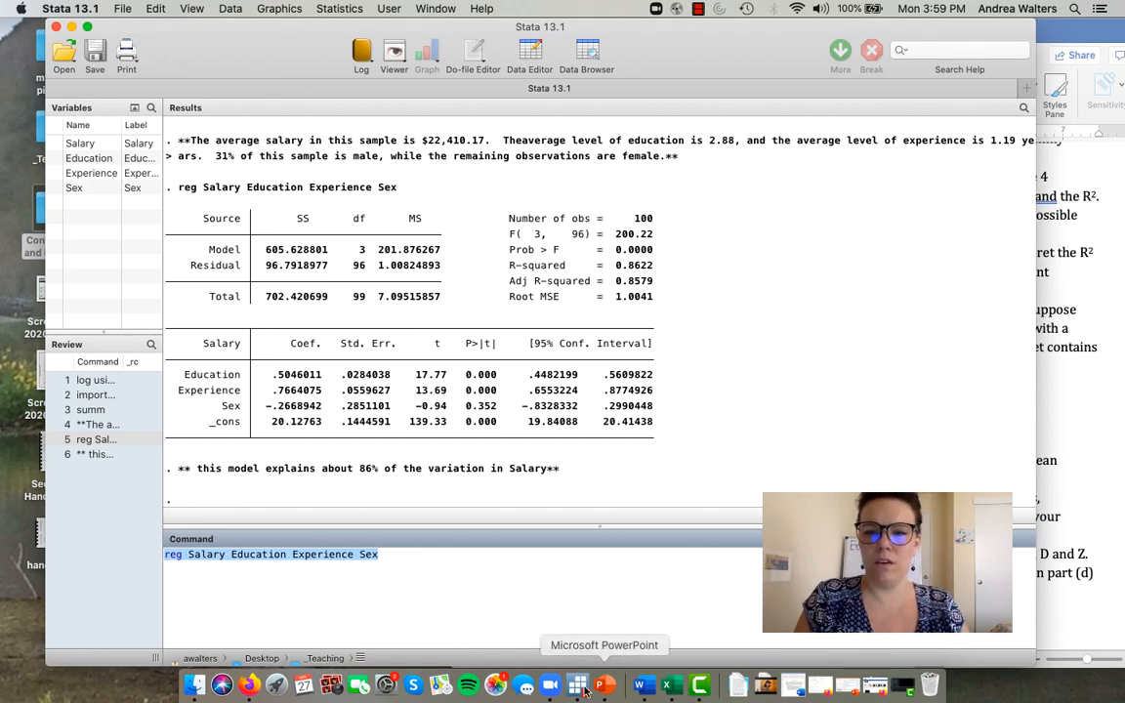
left_click_drag(958, 29, 1016, 8)
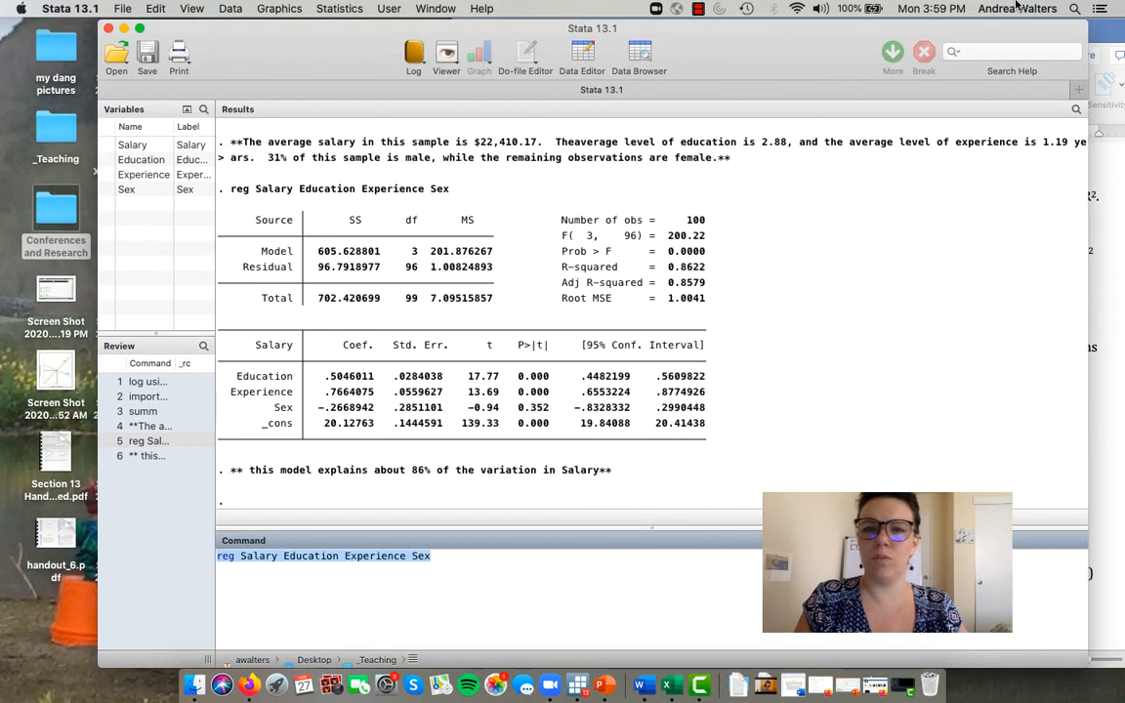
left_click(533, 51)
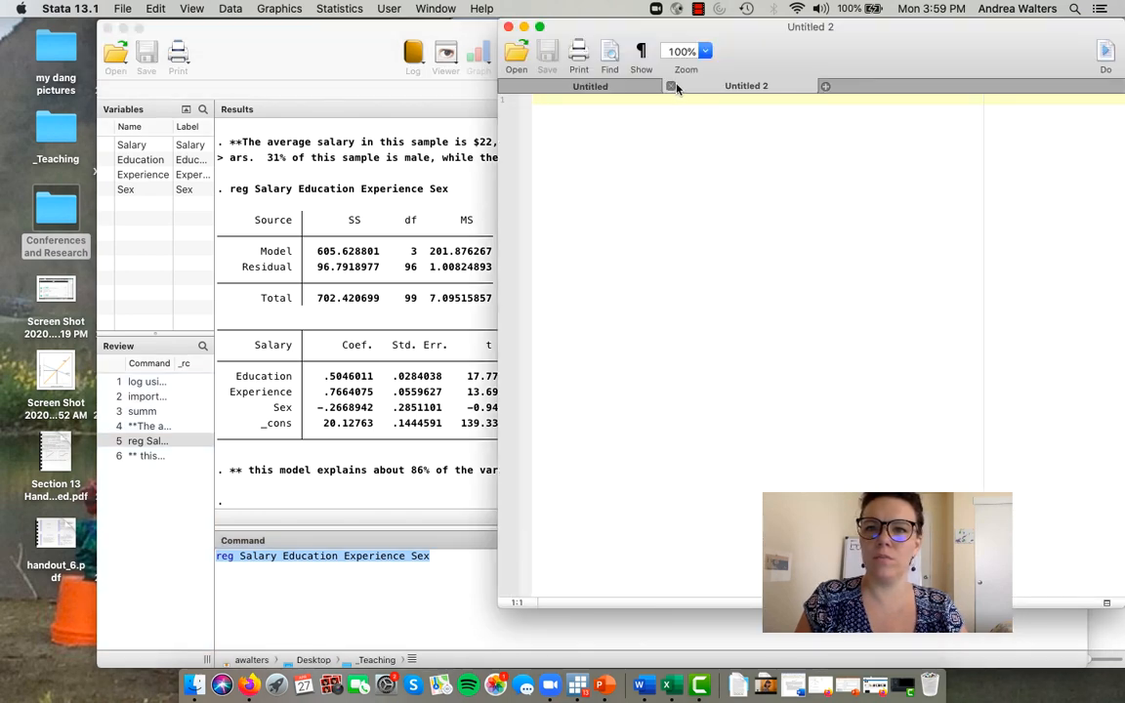
left_click(606, 84)
key("super+v")
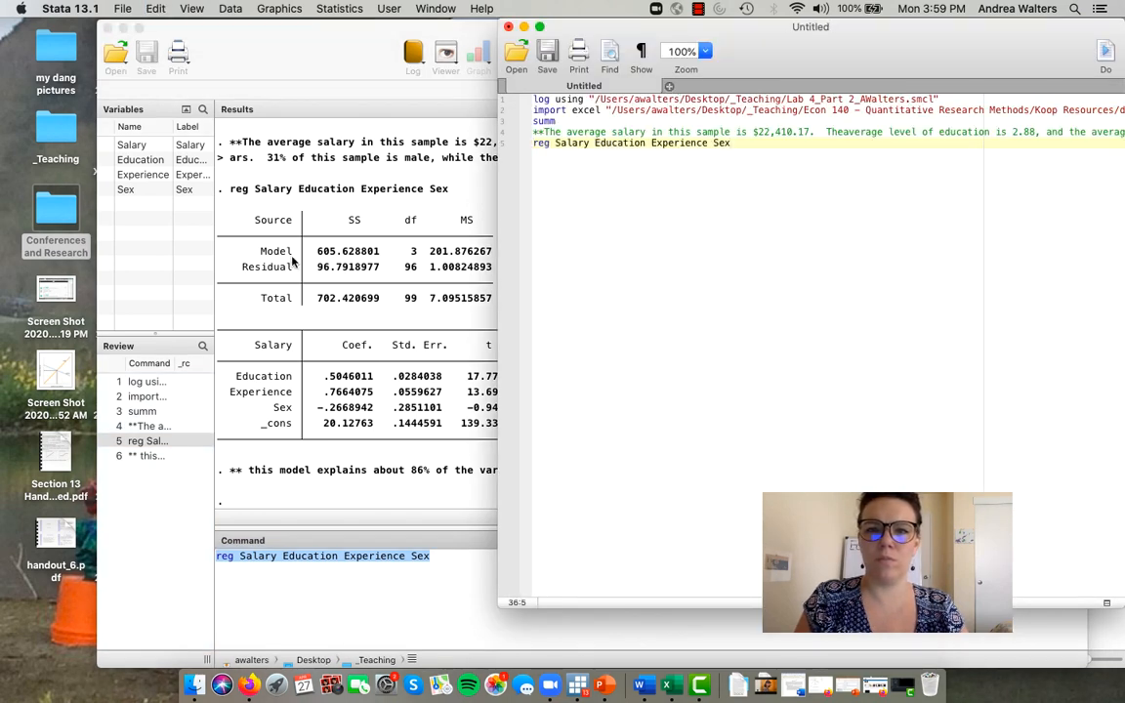
- Copy the comment about the model explaining 86% of the variation in Salary into line 6 of the do-file
left_click(145, 456)
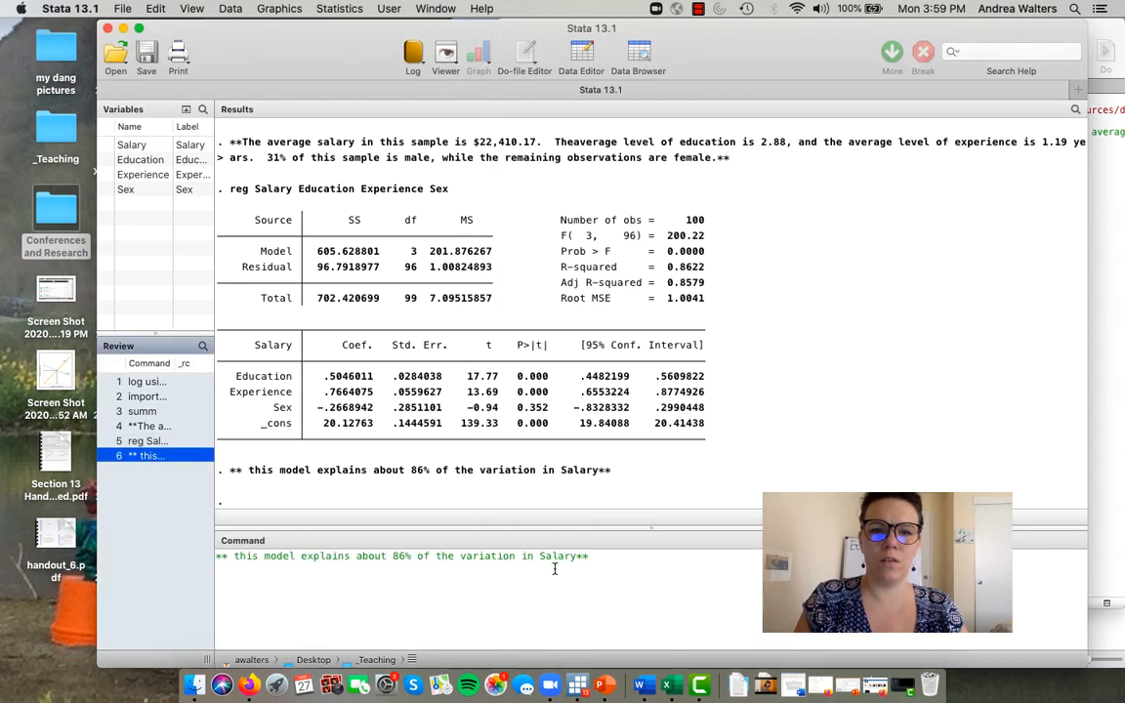
left_click_drag(590, 558, 180, 547)
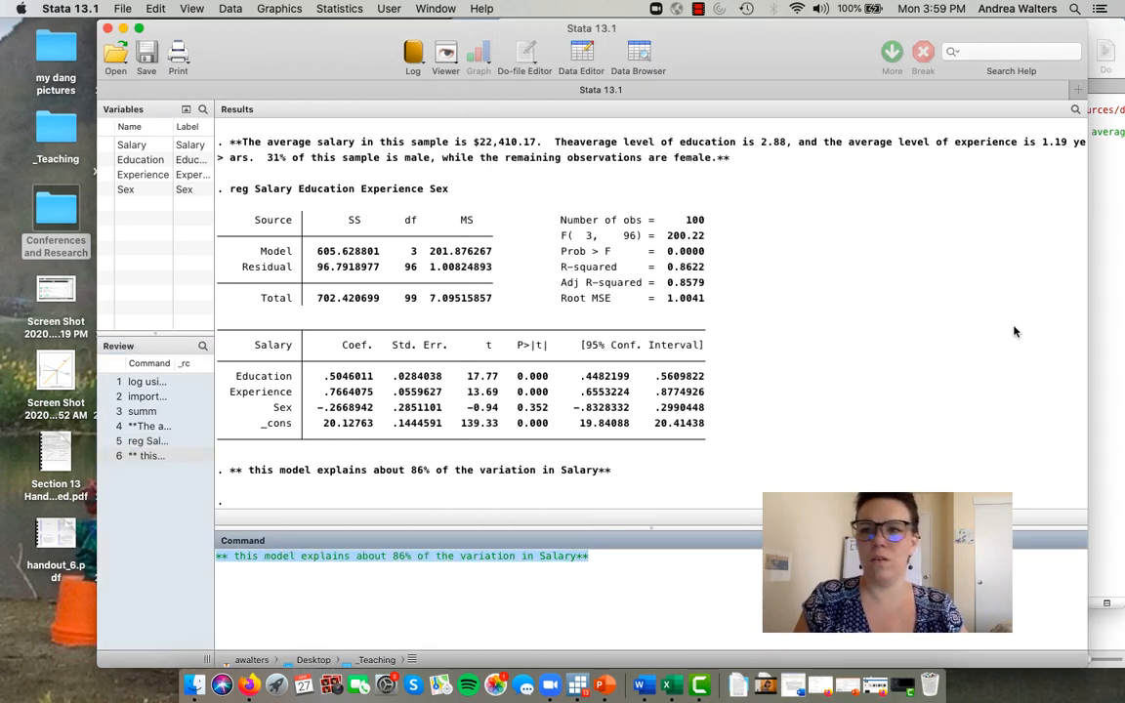
left_click(1114, 251)
key("super+v")
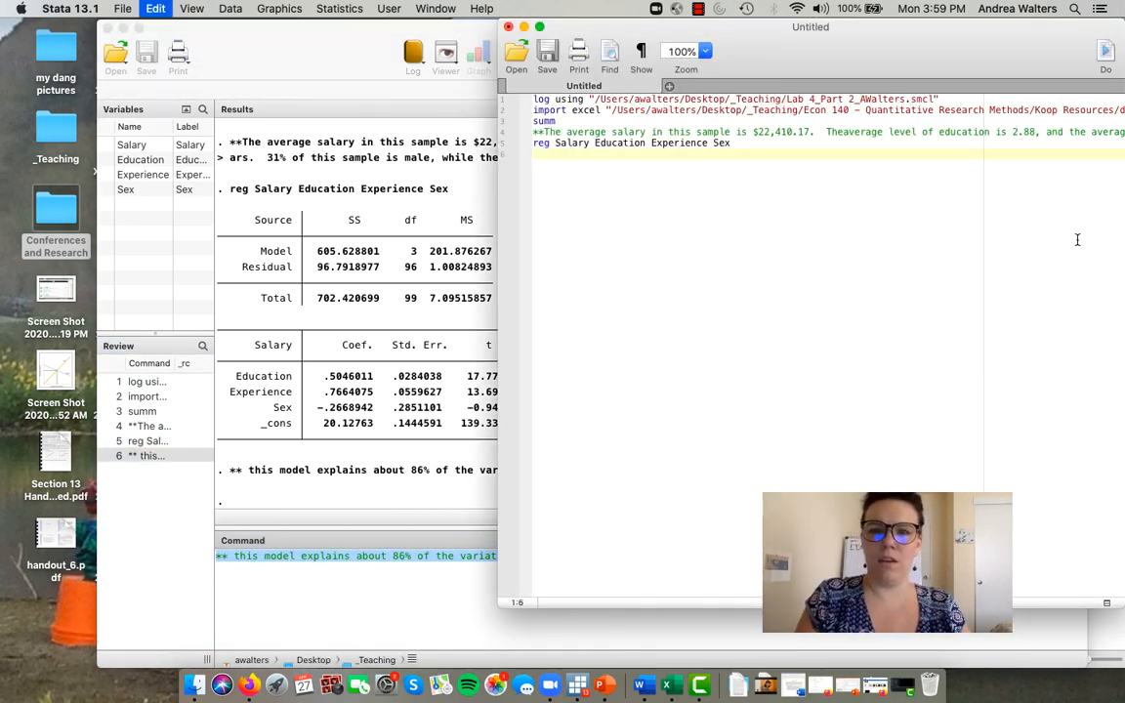
- Finish line 6 of the do-file with a line break and highlight the Sex estimates through the p-value in the regression output
key("Return")
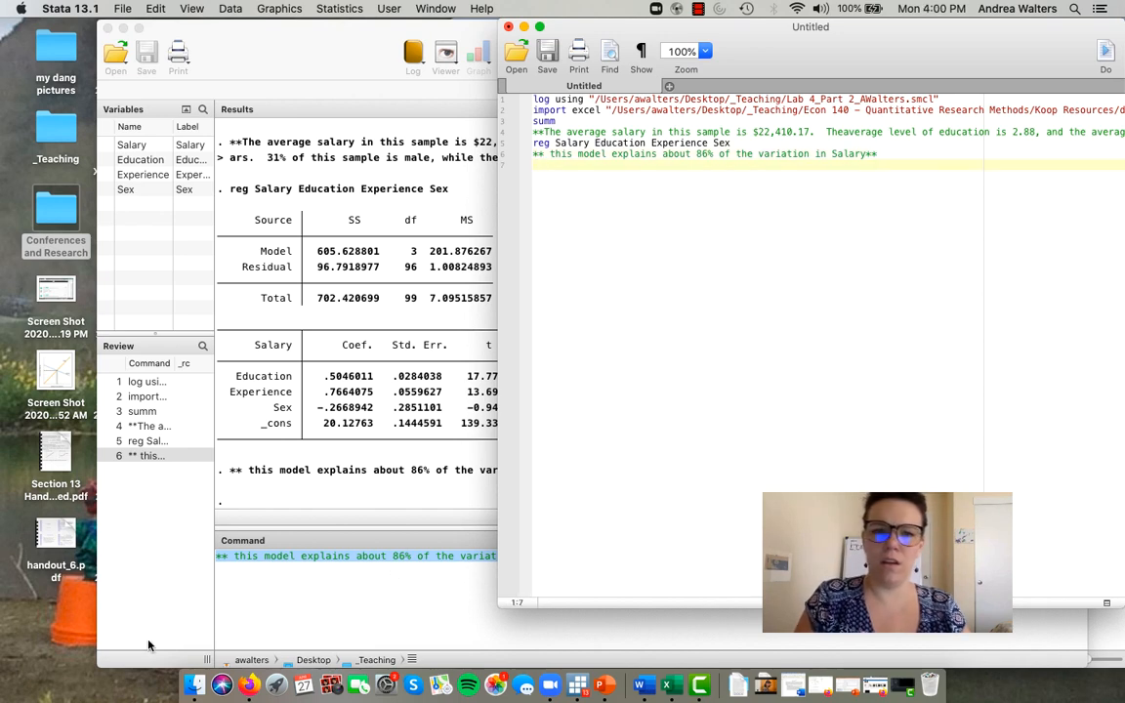
left_click(225, 606)
left_click_drag(553, 583, 168, 492)
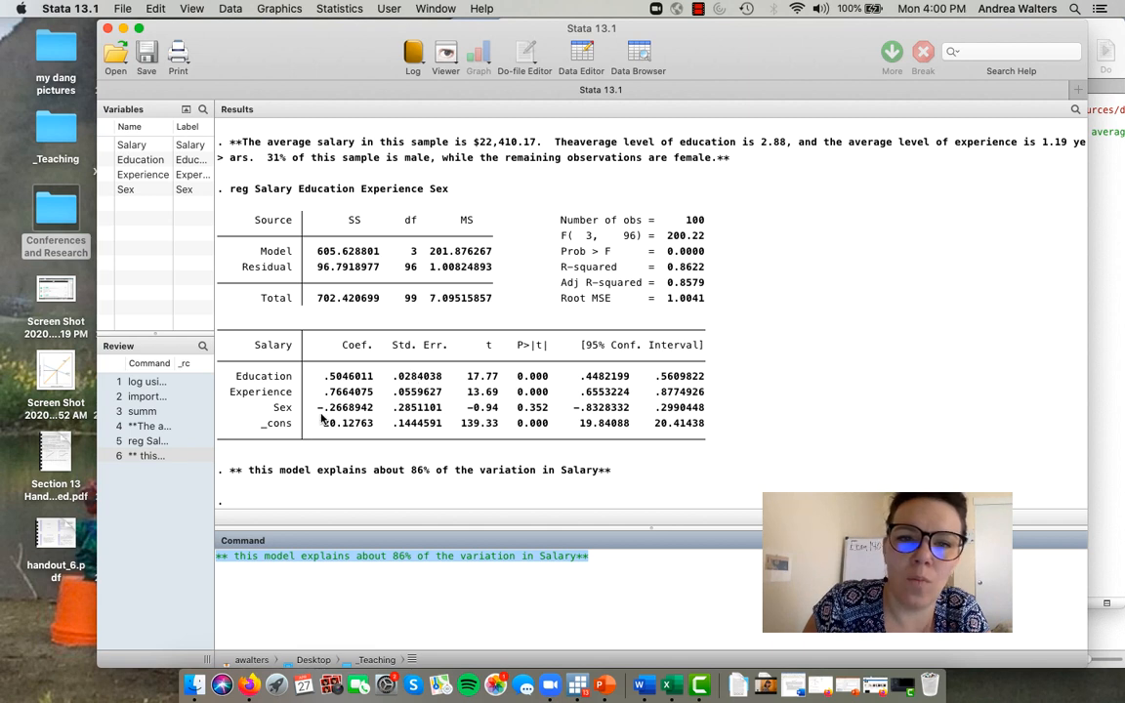
left_click_drag(317, 408, 550, 417)
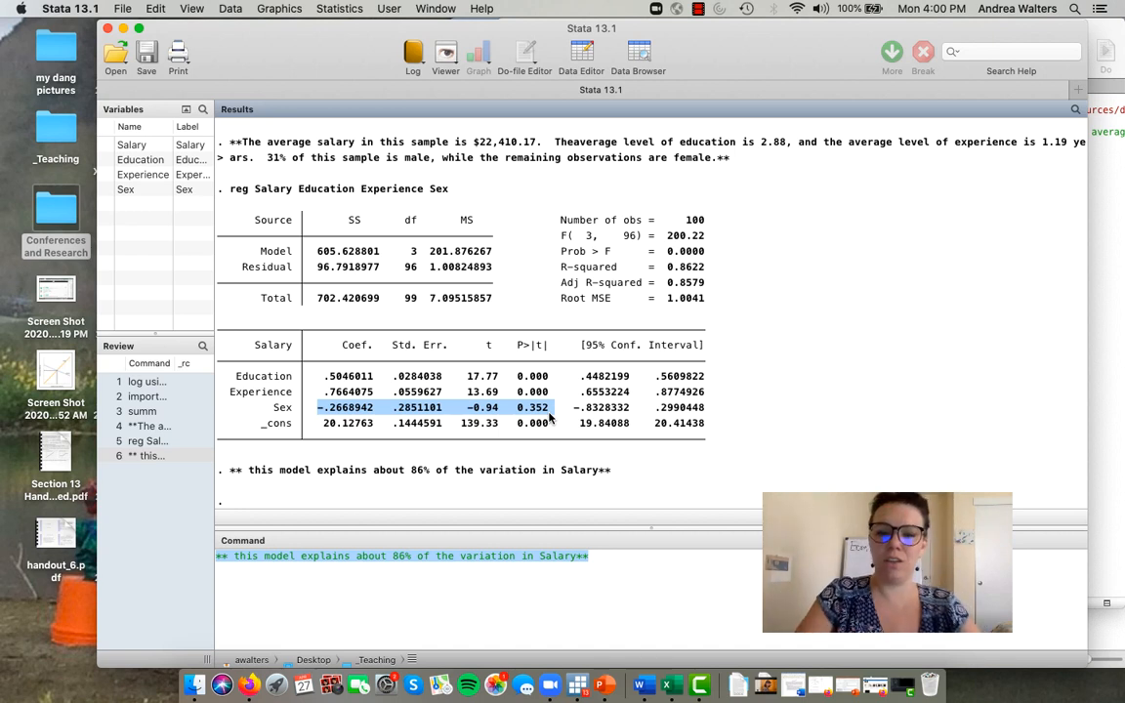
- Start a new command-line comment reading "**Sex is not a statistically significant explanatory variable; with"
type("**")
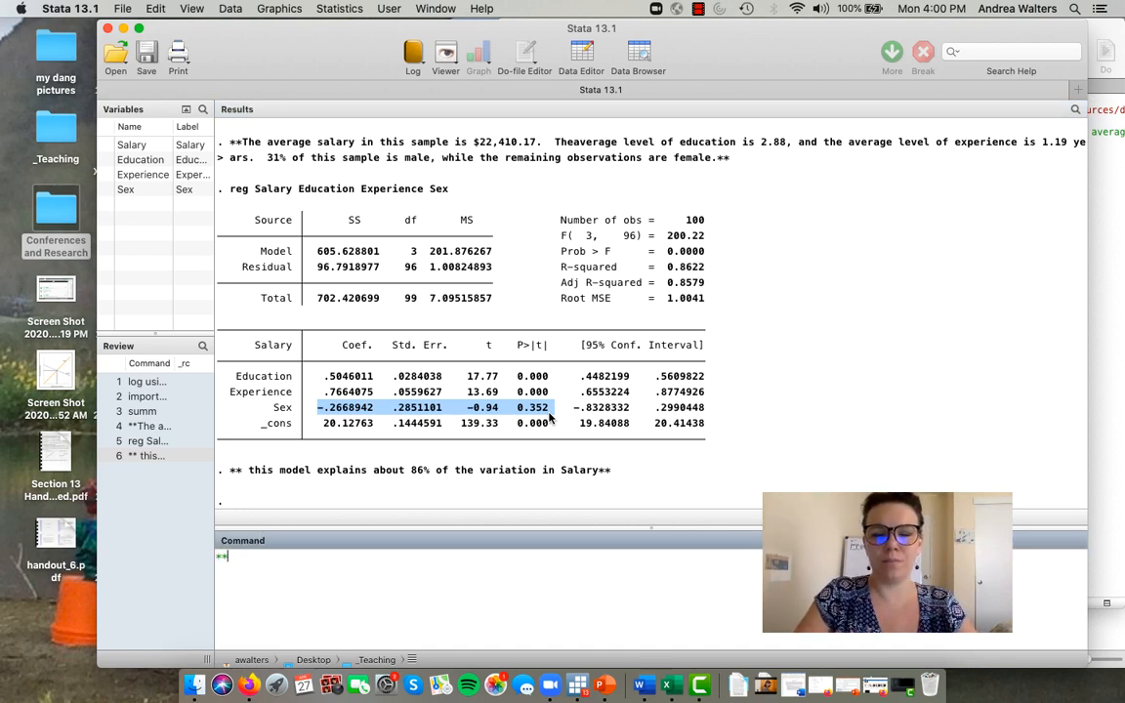
type("S")
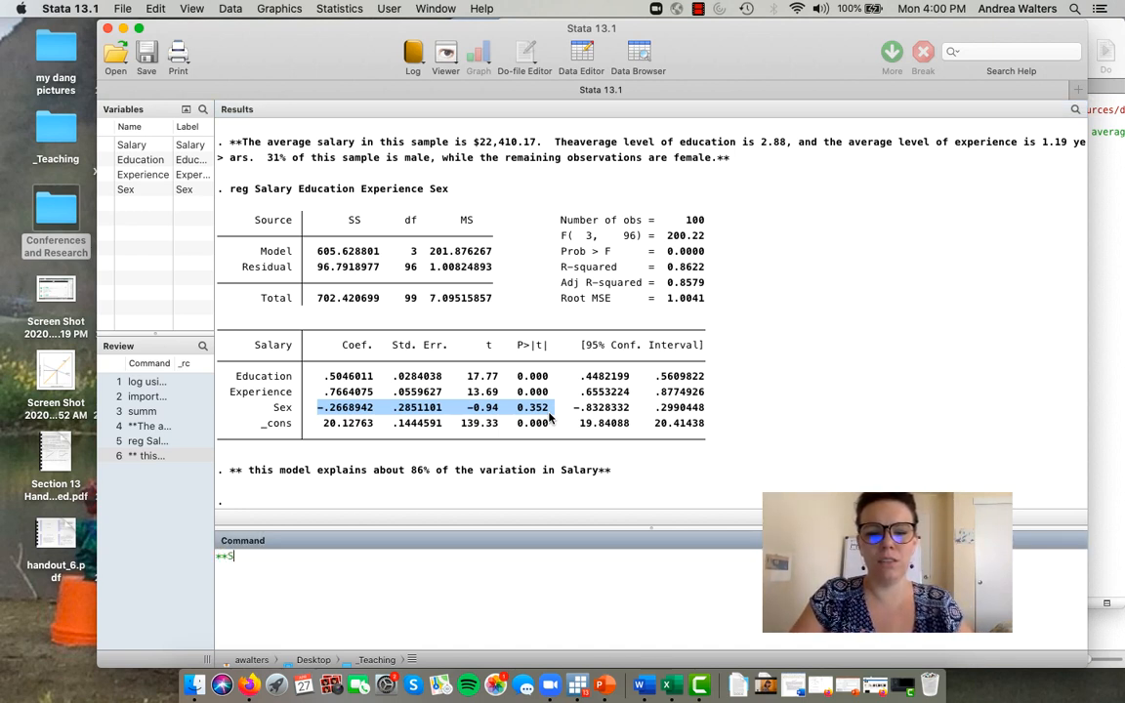
type("ex is not s")
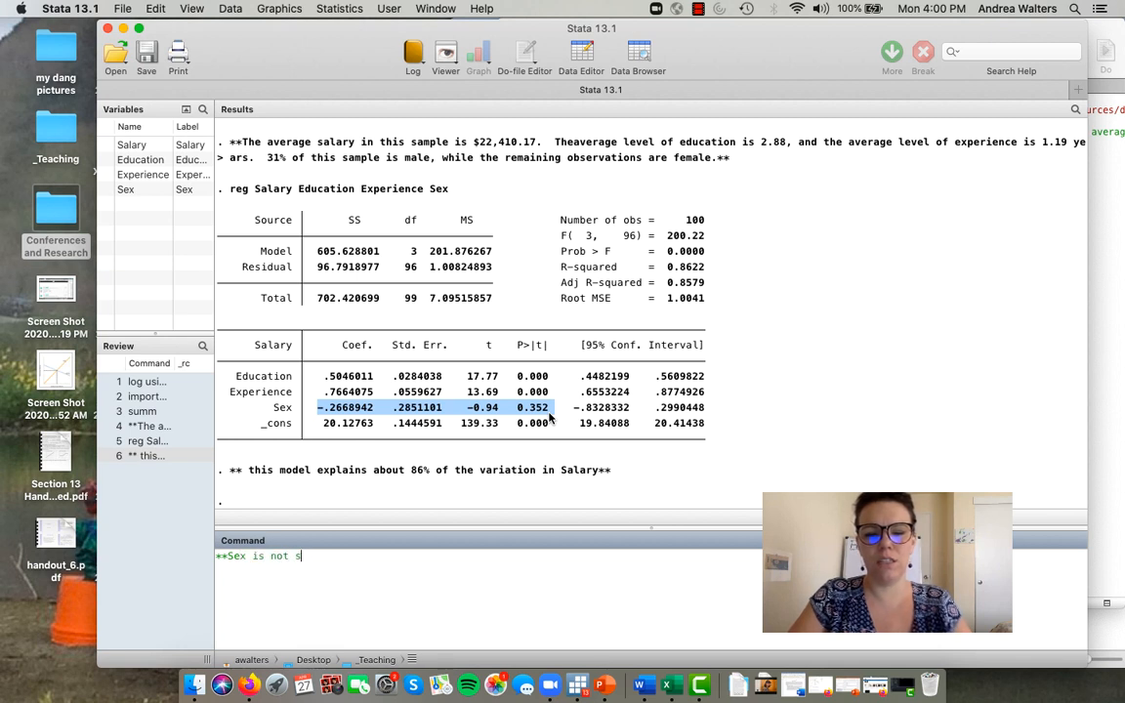
type("tatistically significant")
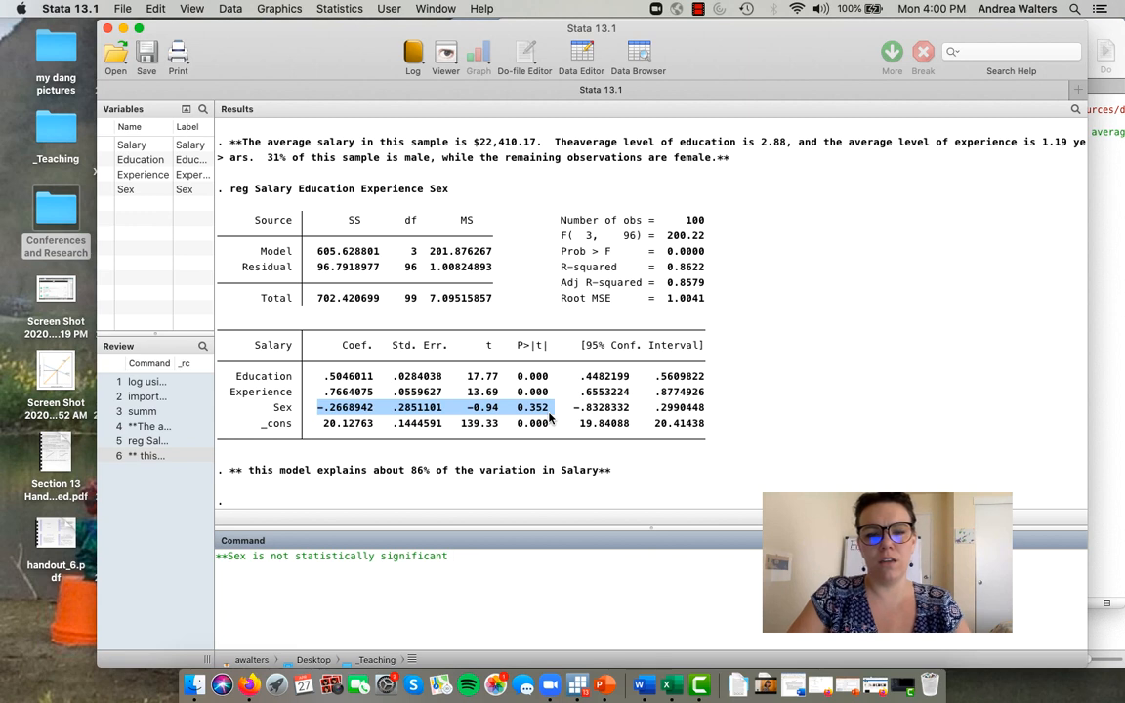
left_click(290, 559)
type("a")
left_click(533, 555)
type("e")
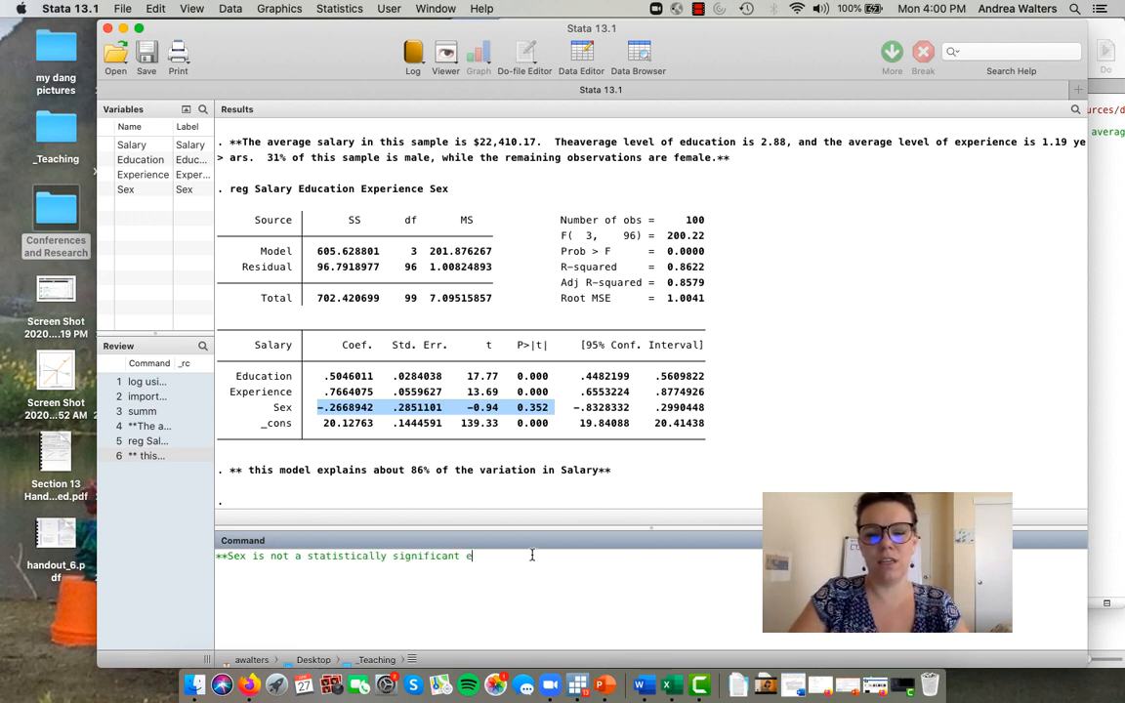
type("xplanatory variable; with")
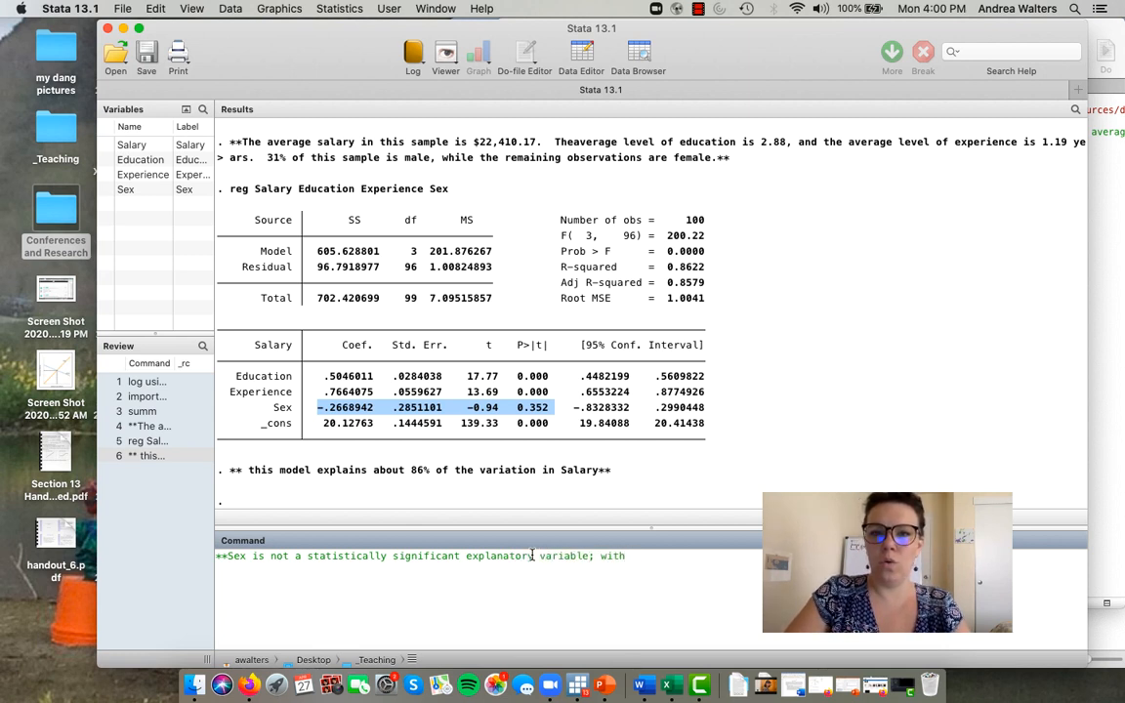
type(" a p")
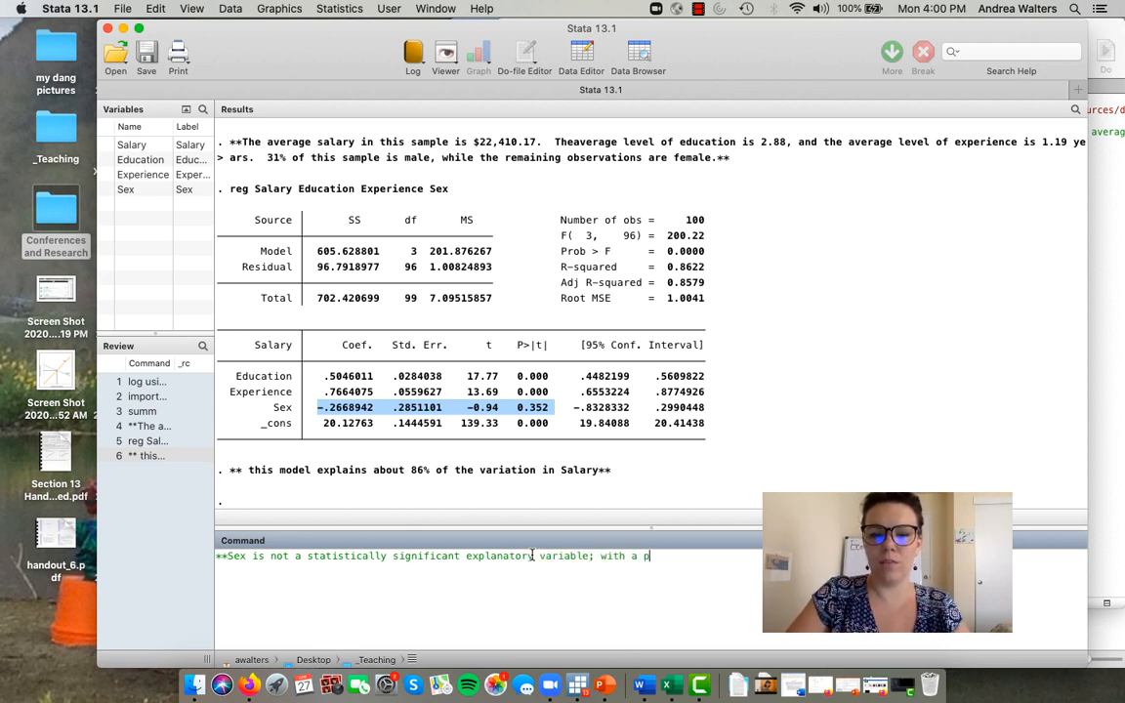
type(" value of ")
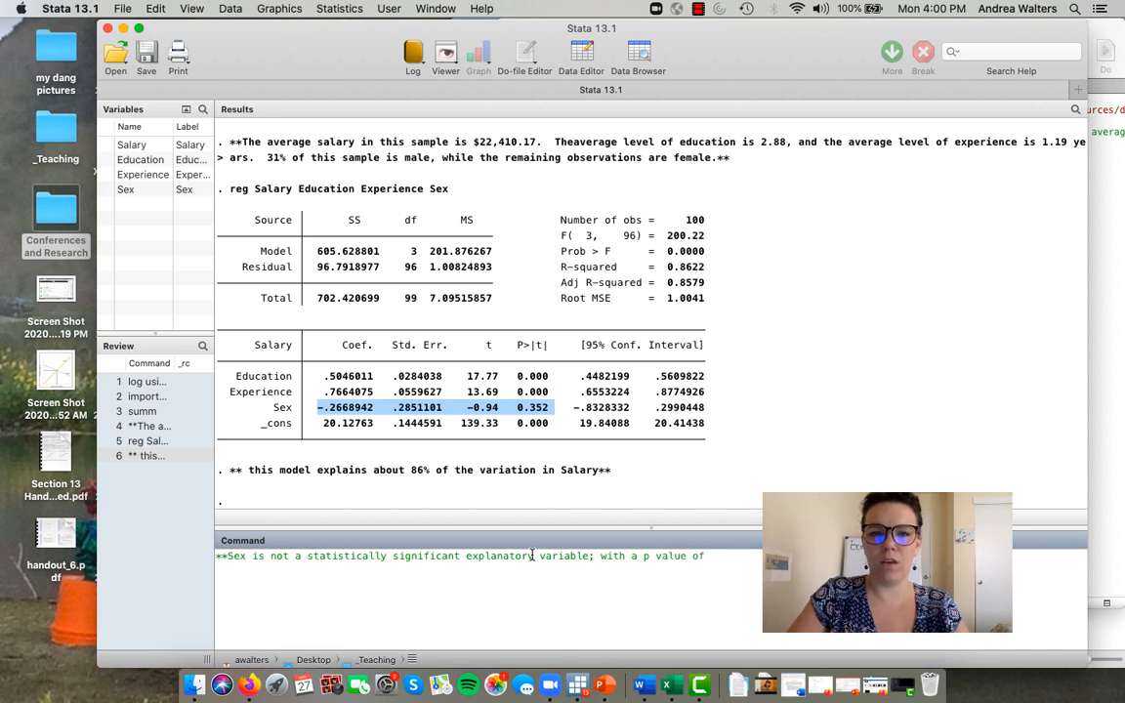
type("0.35")
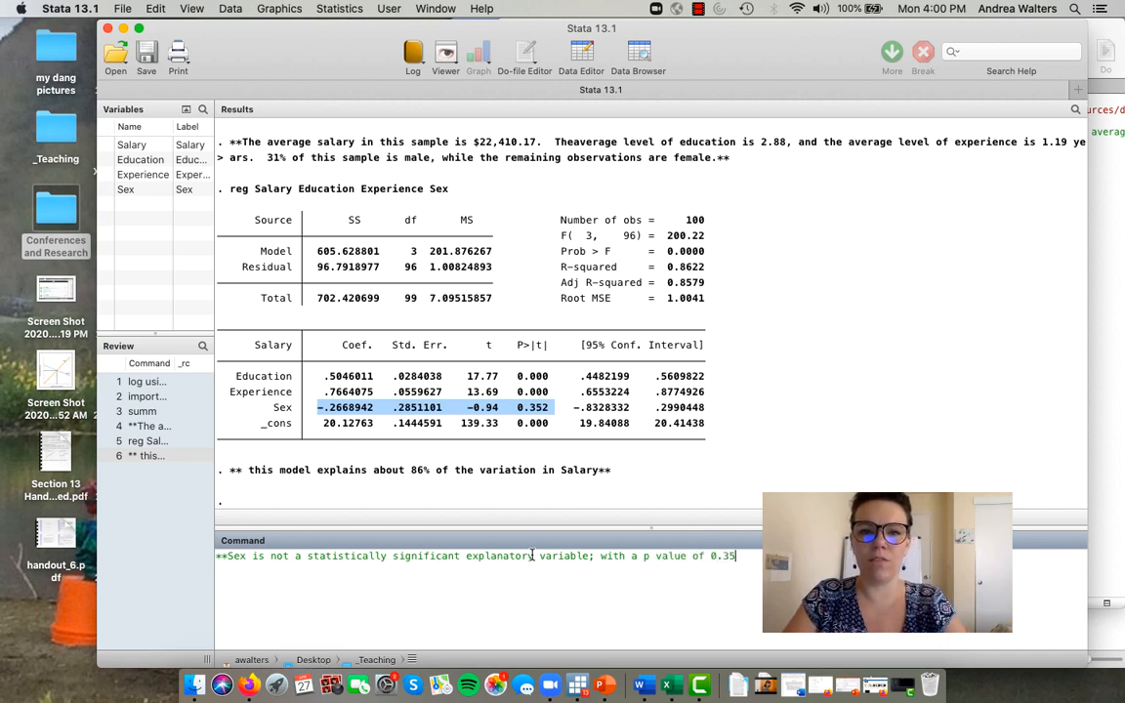
type("2,")
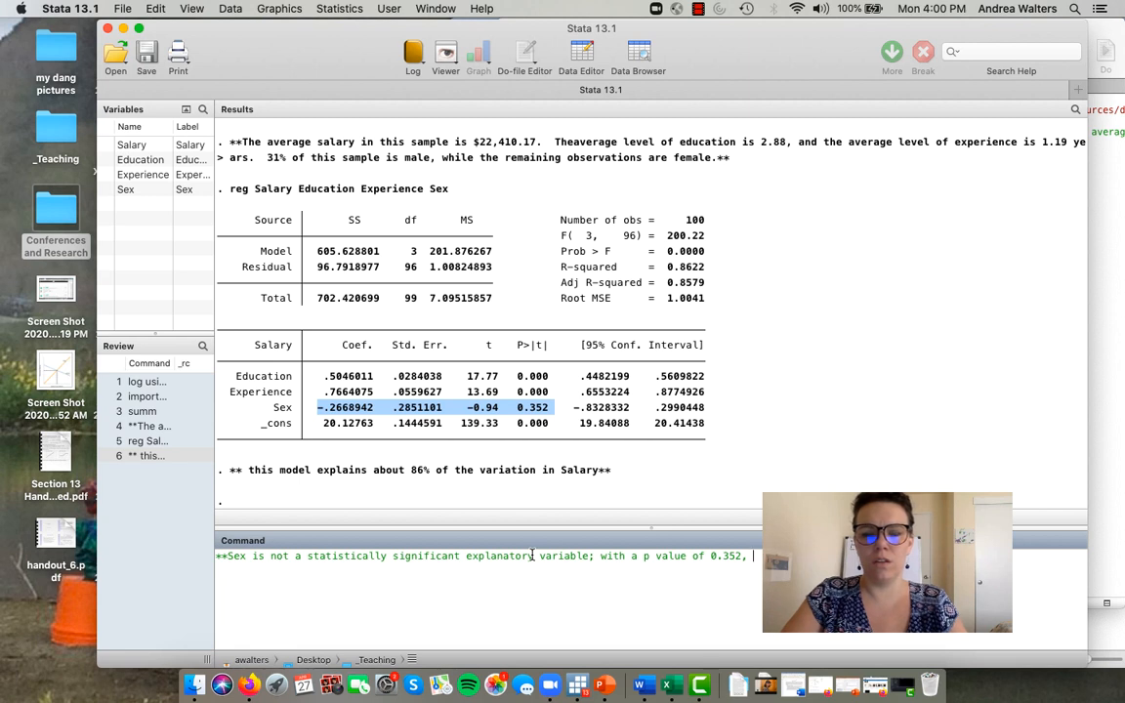
type(" I")
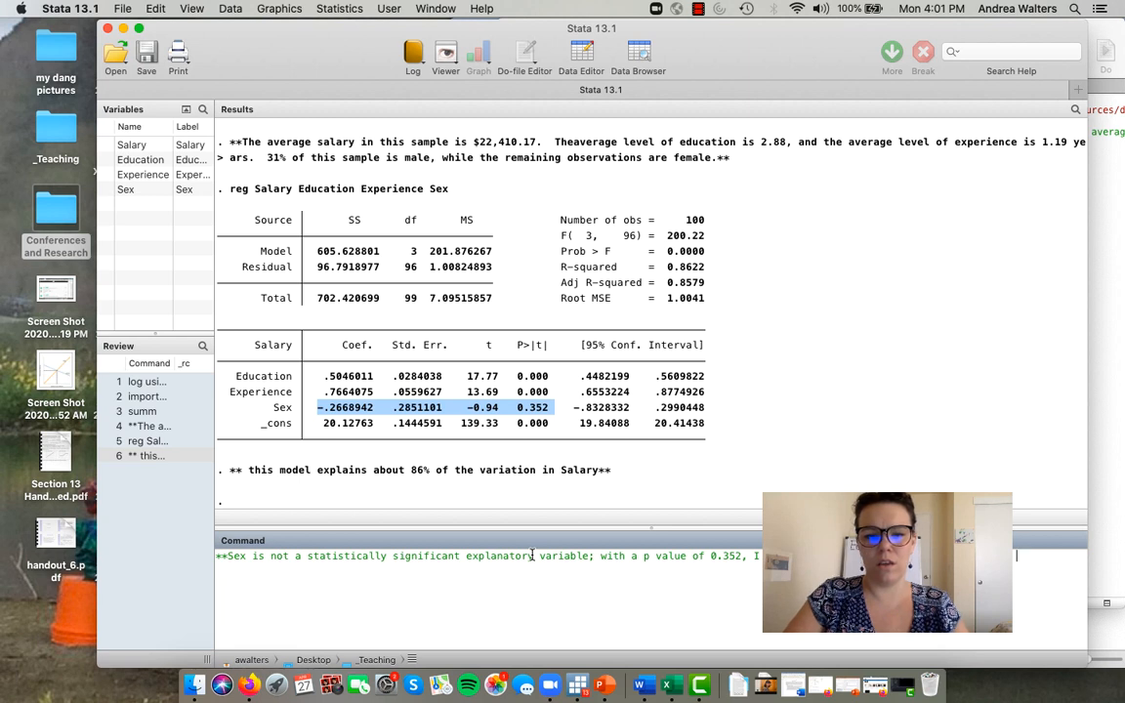
- Complete the Sex comment with "a p value of 0.352, I cannot reject the null hypothesis at the 1%, 5%, or 10% signficance level.**"
type("1%")
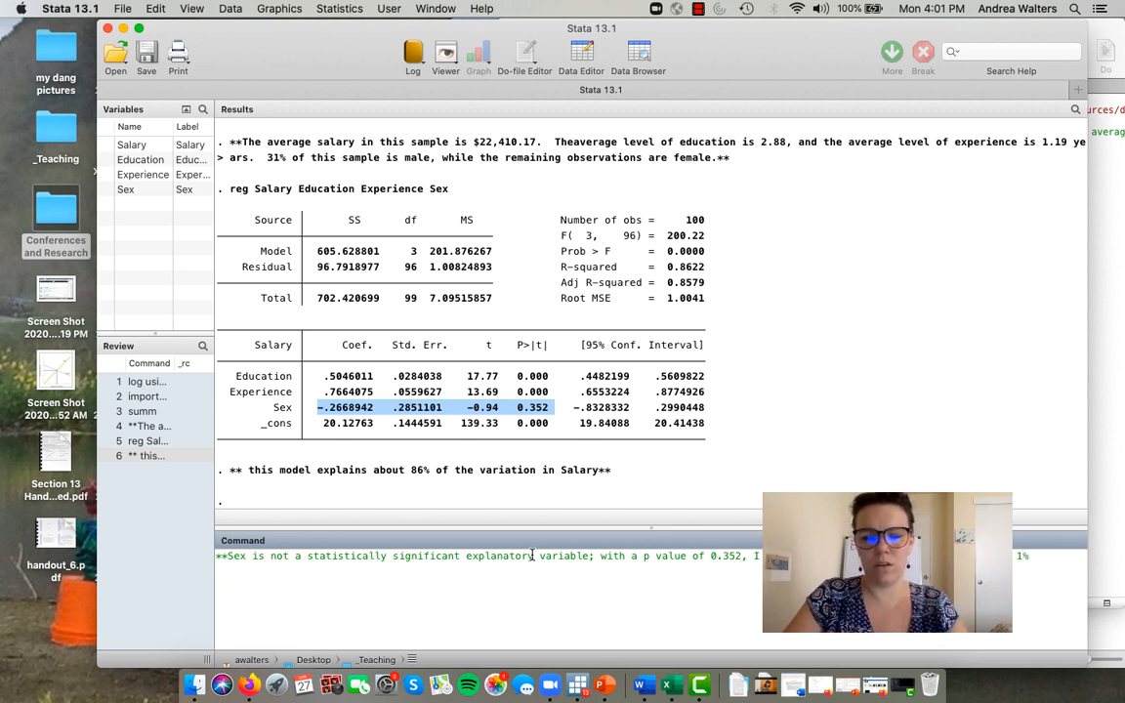
type(", 5%, ")
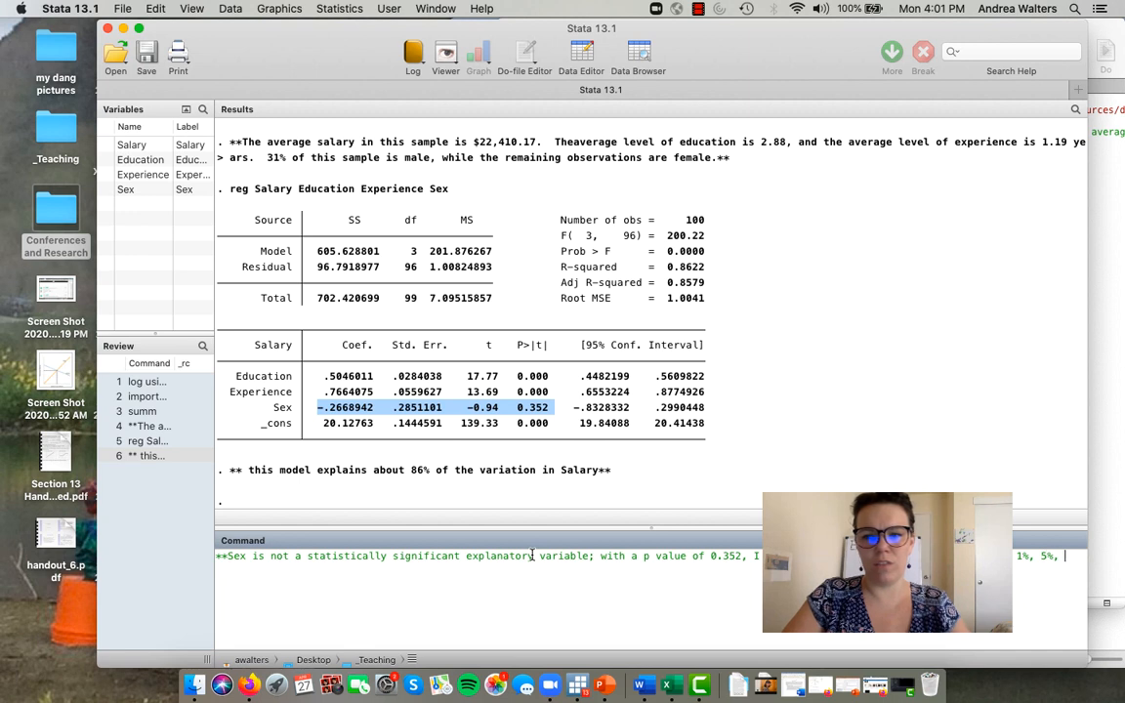
type("or 10% signfic")
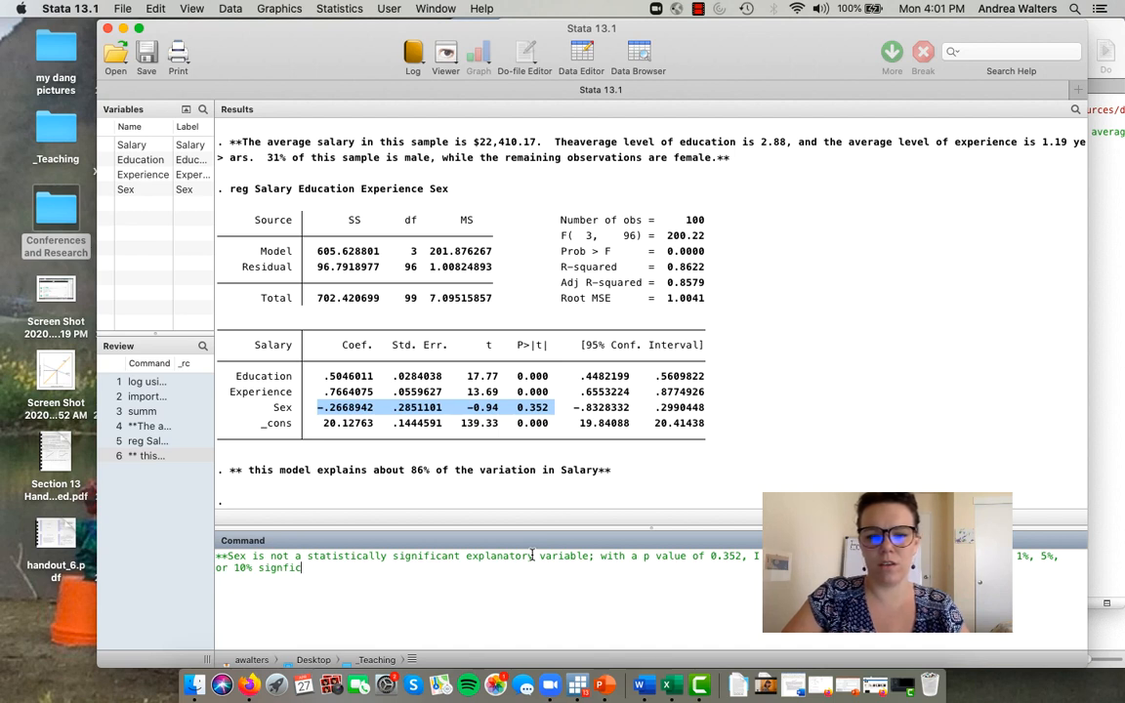
type("ance level.")
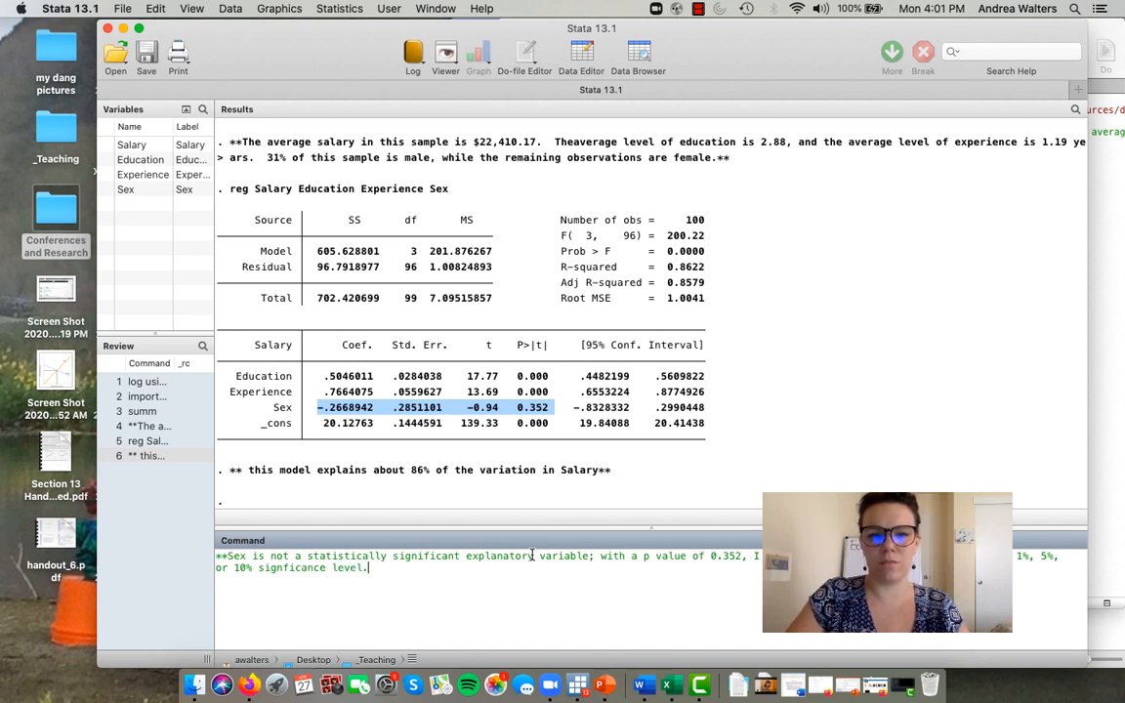
type("**")
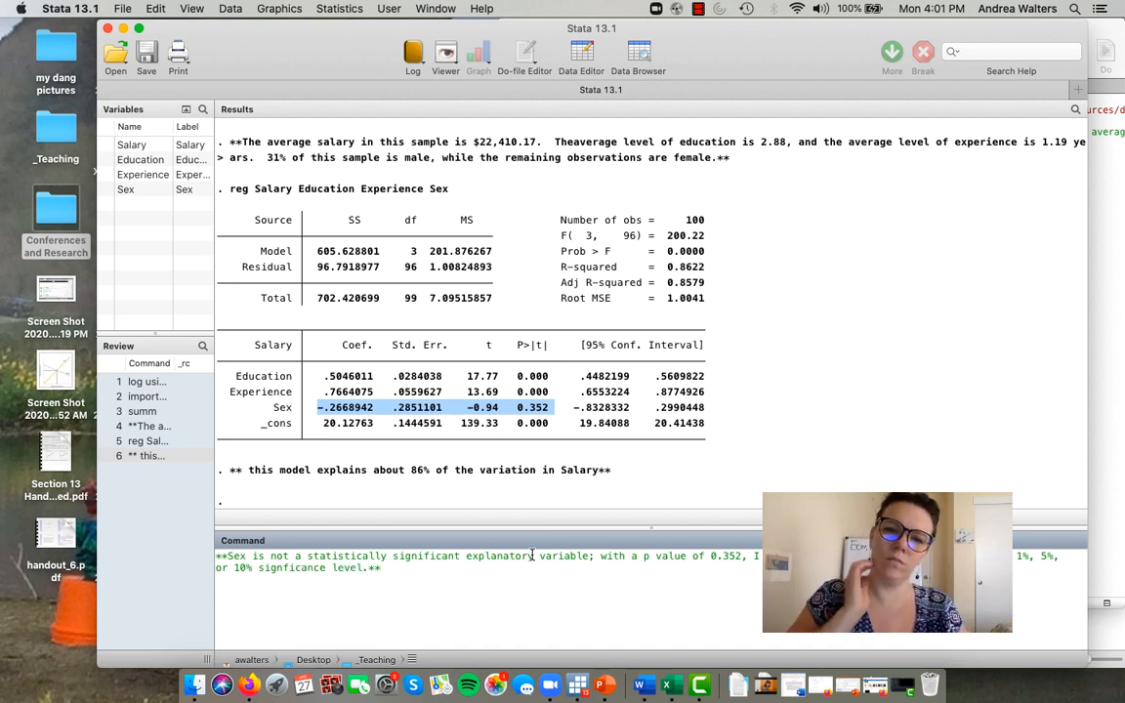
- Copy the comment about Sex into line 7 of the do-file and submit the same comment to the log
left_click_drag(383, 567, 192, 550)
key("super+c")
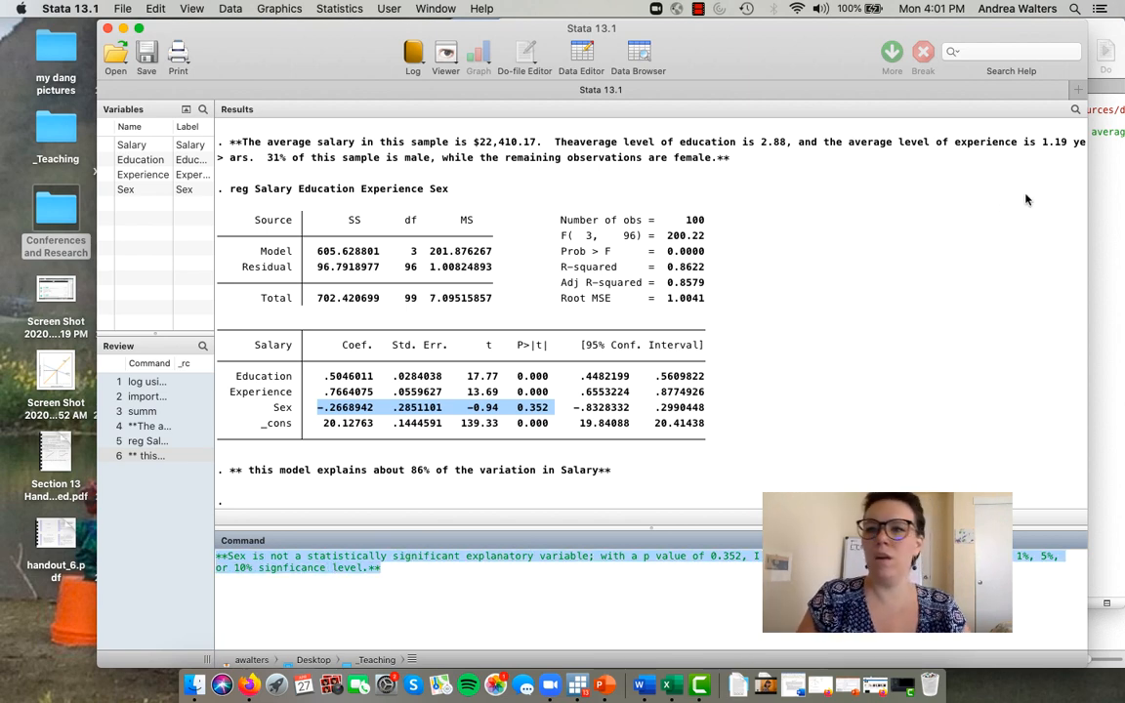
left_click(1115, 176)
key("super+v")
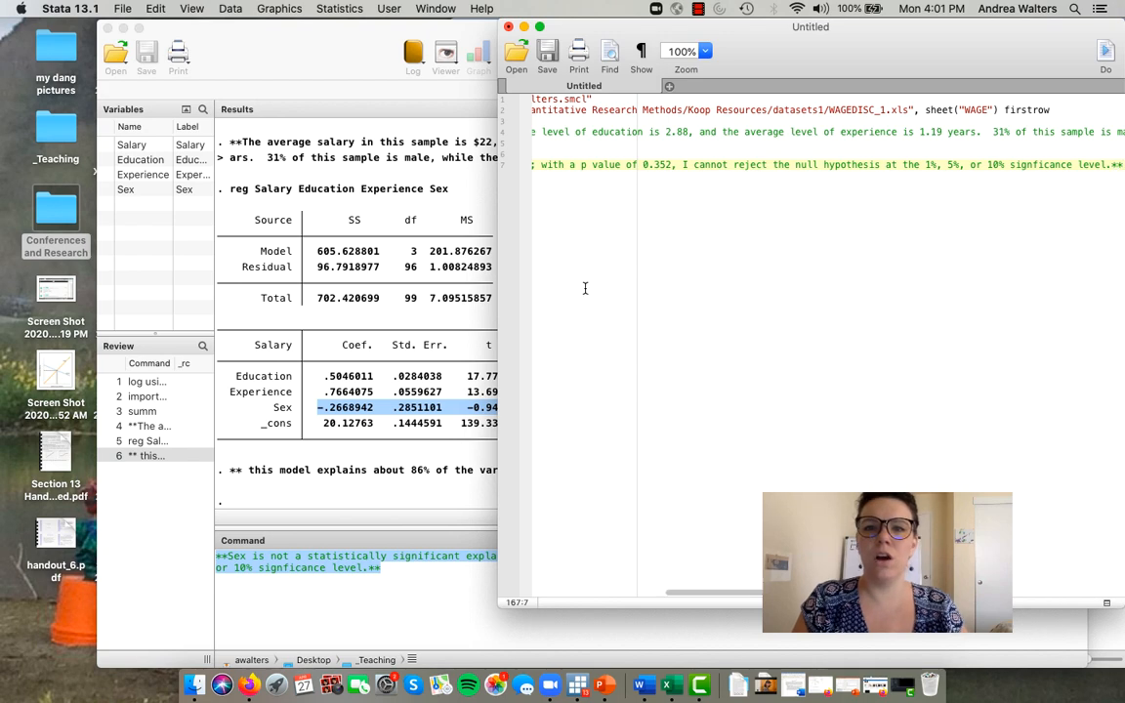
left_click(396, 430)
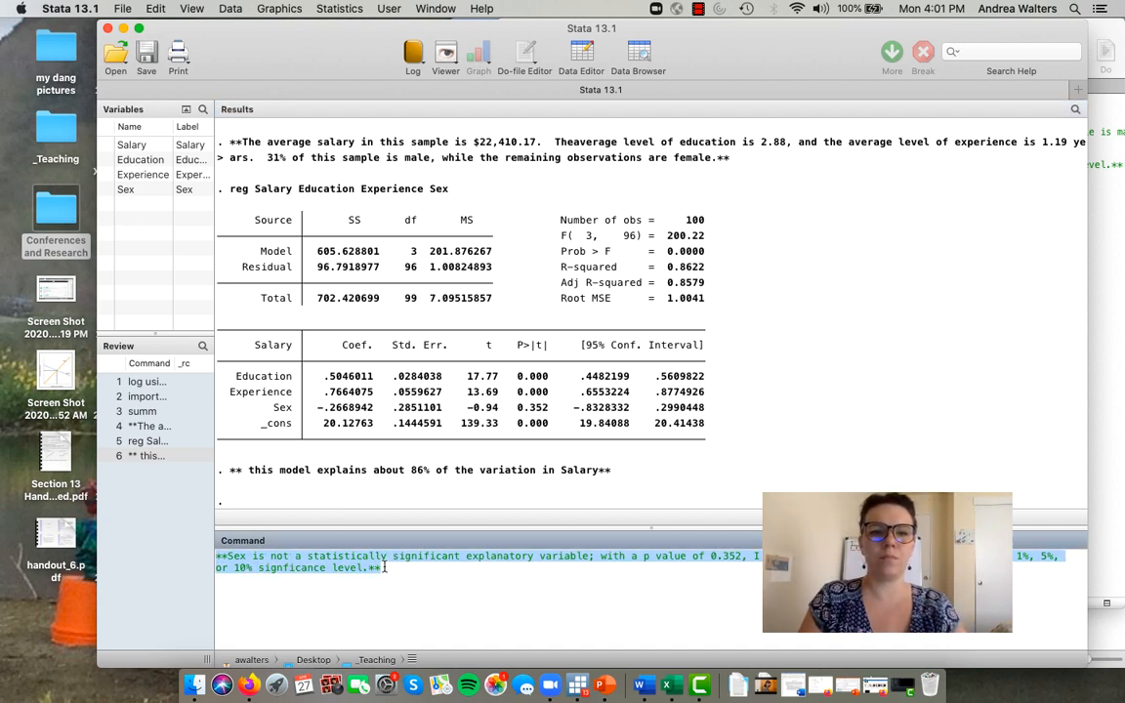
key("Return")
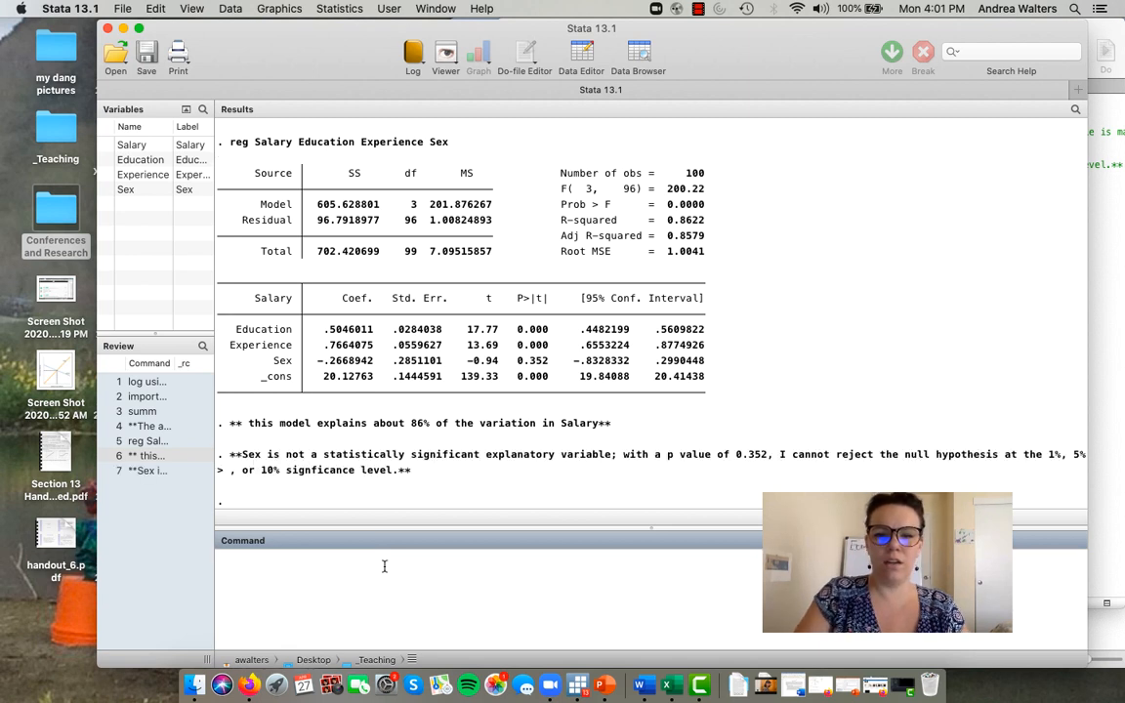
- Start a new command-line comment reading "**The two other explanatory variables, education and experience, are statistically significant at the 5% and 1% levels."
type("**")
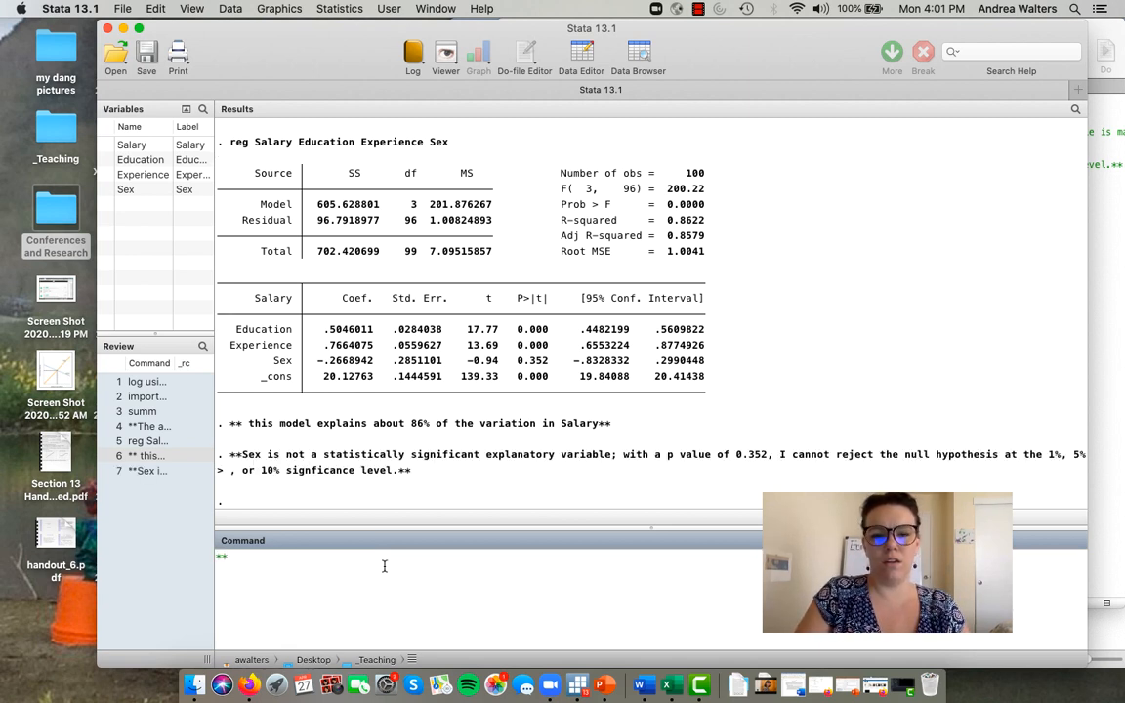
type("The t")
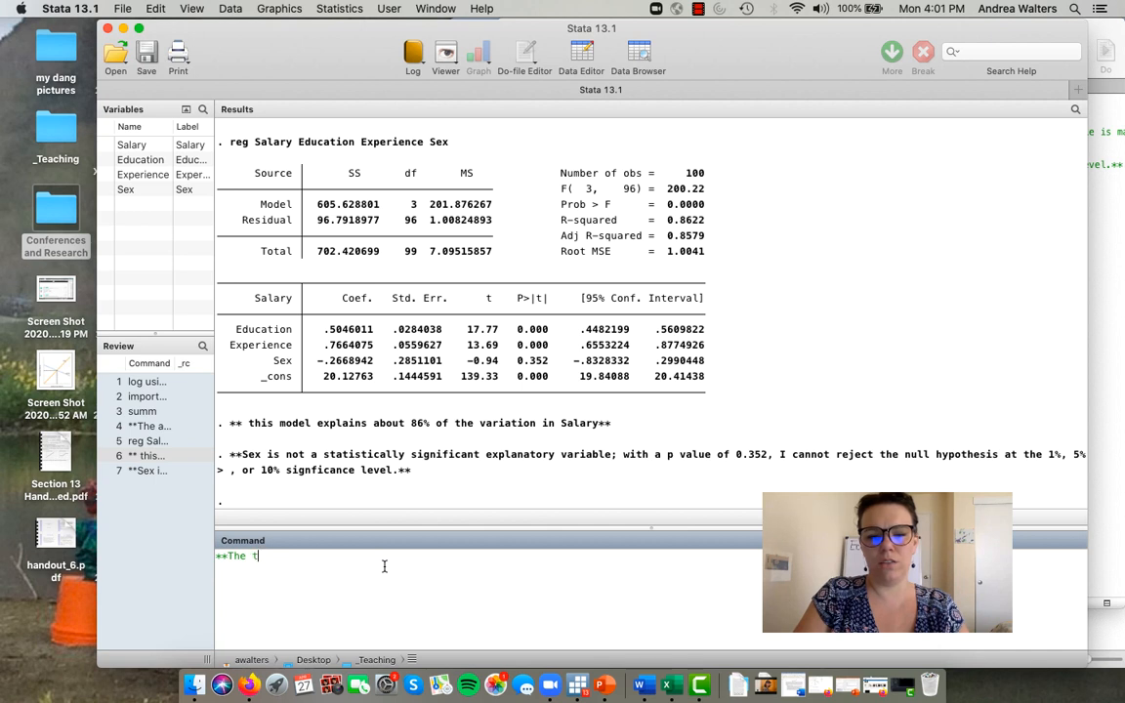
type("wo other explan")
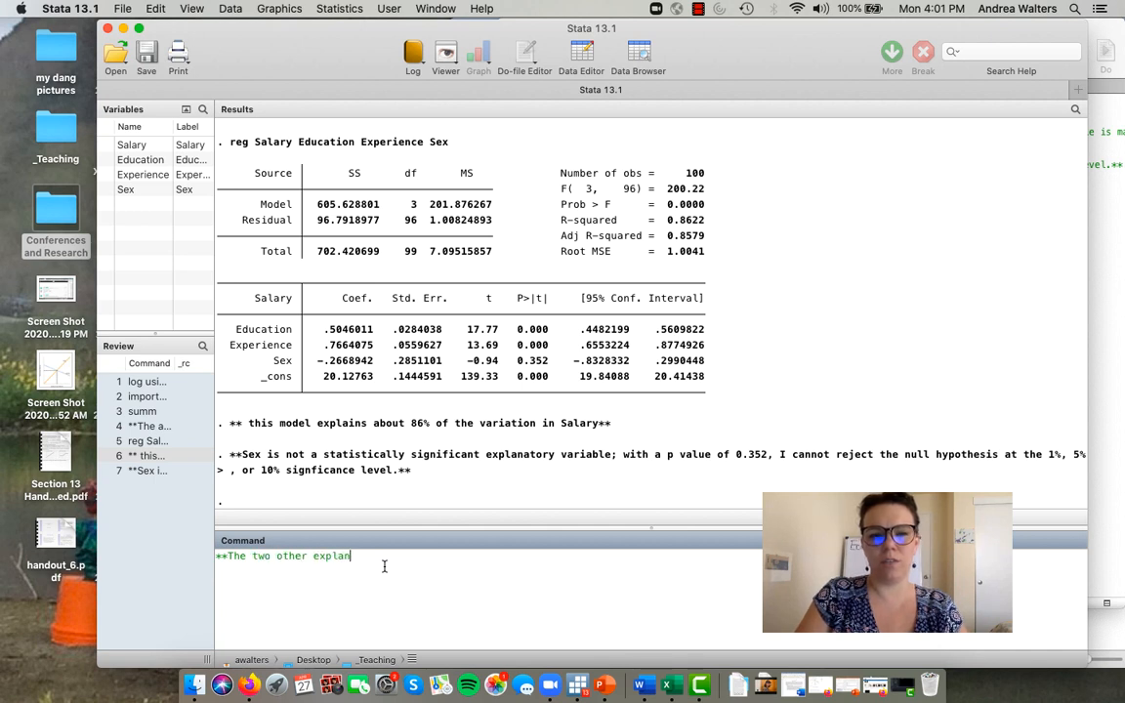
type("a")
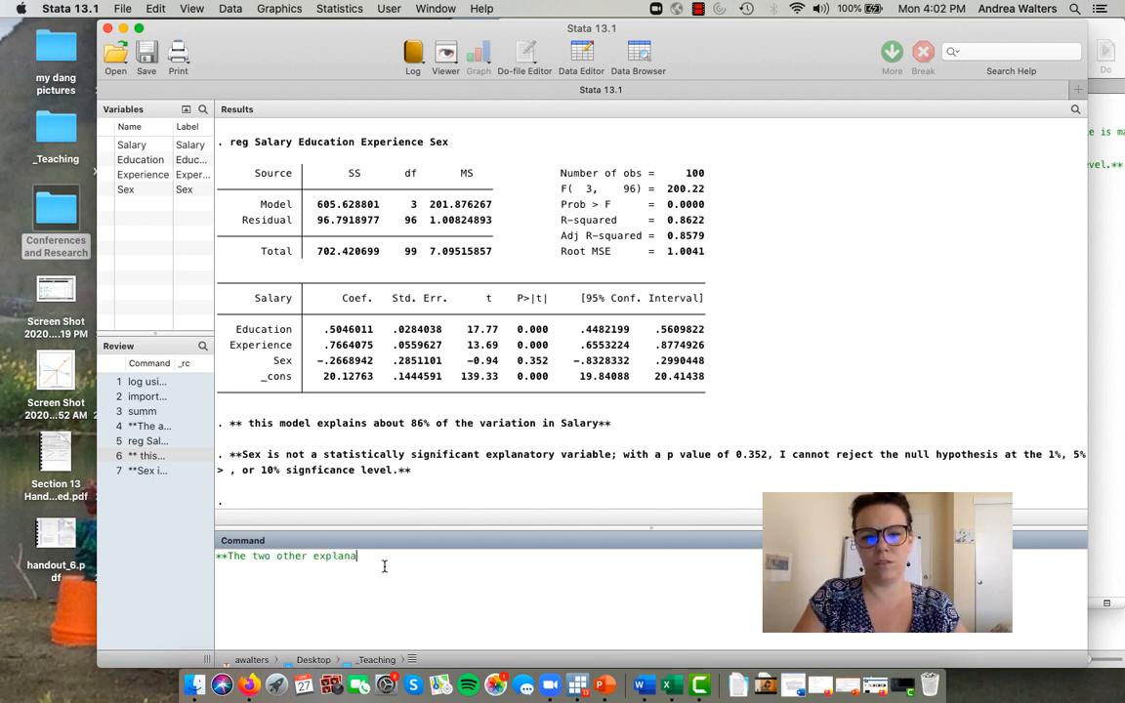
type("tory variable")
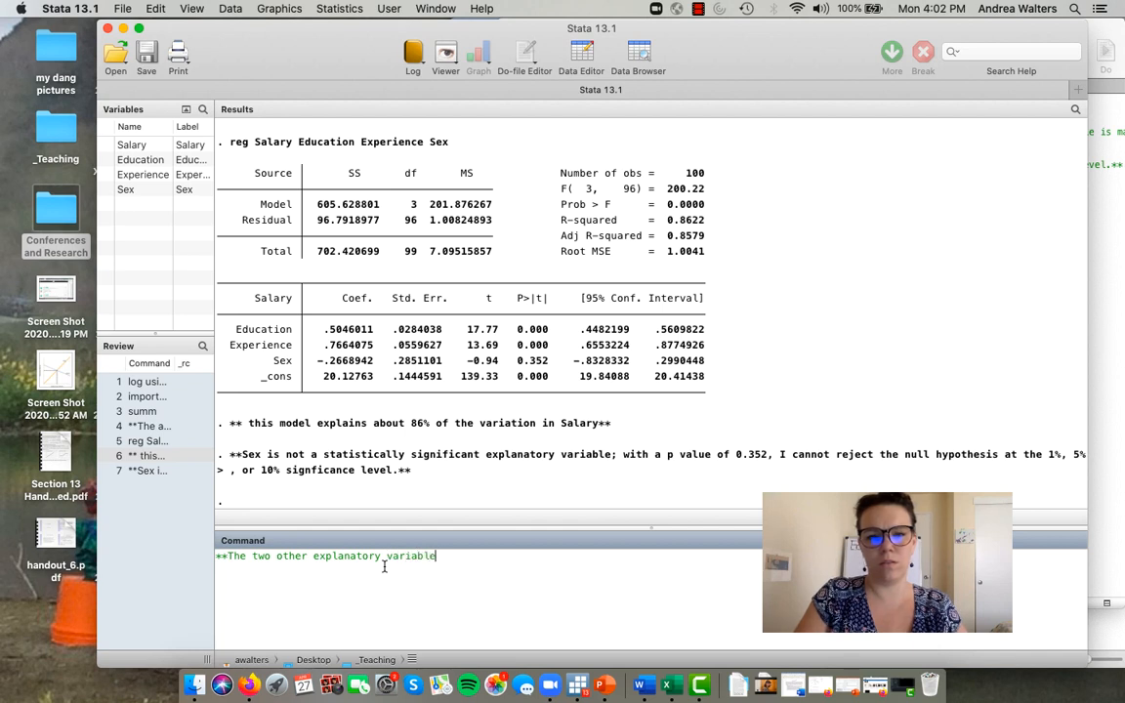
type("s, educati")
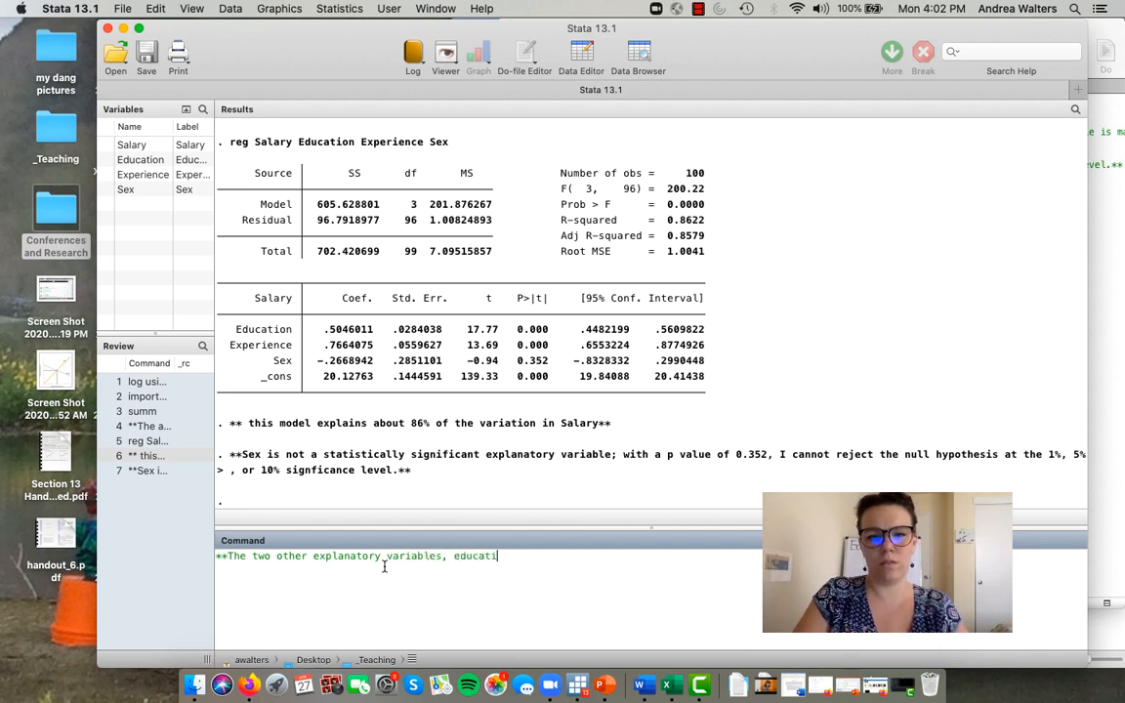
type("on and experience, are sta")
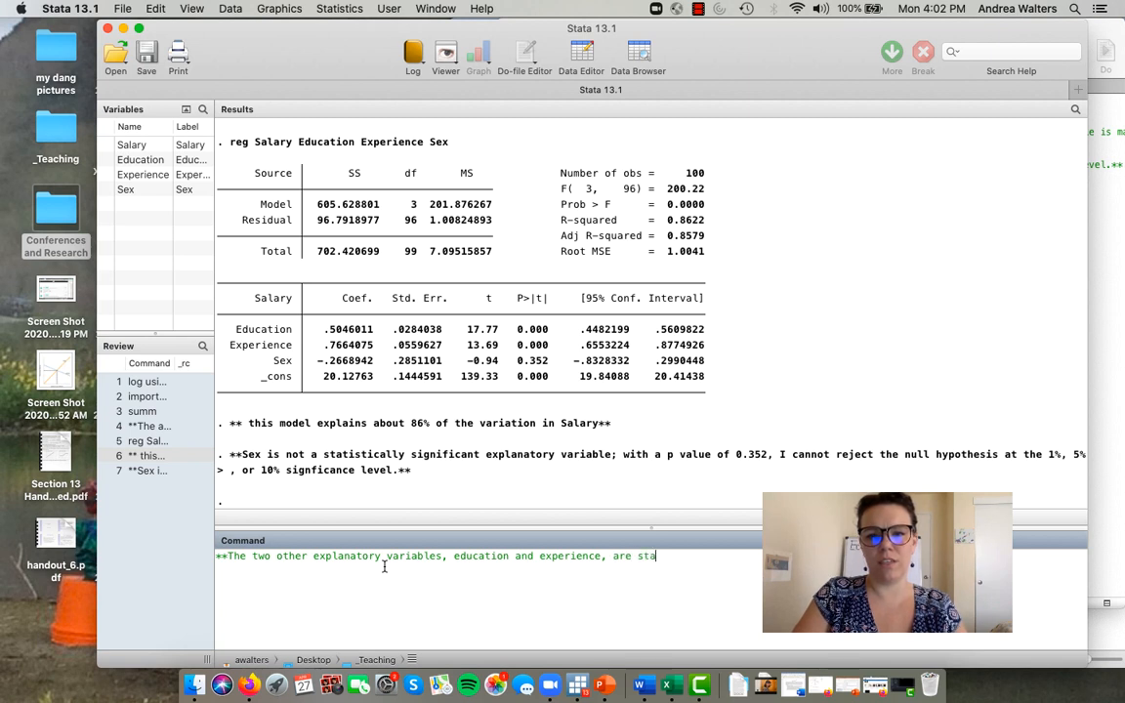
type("tist")
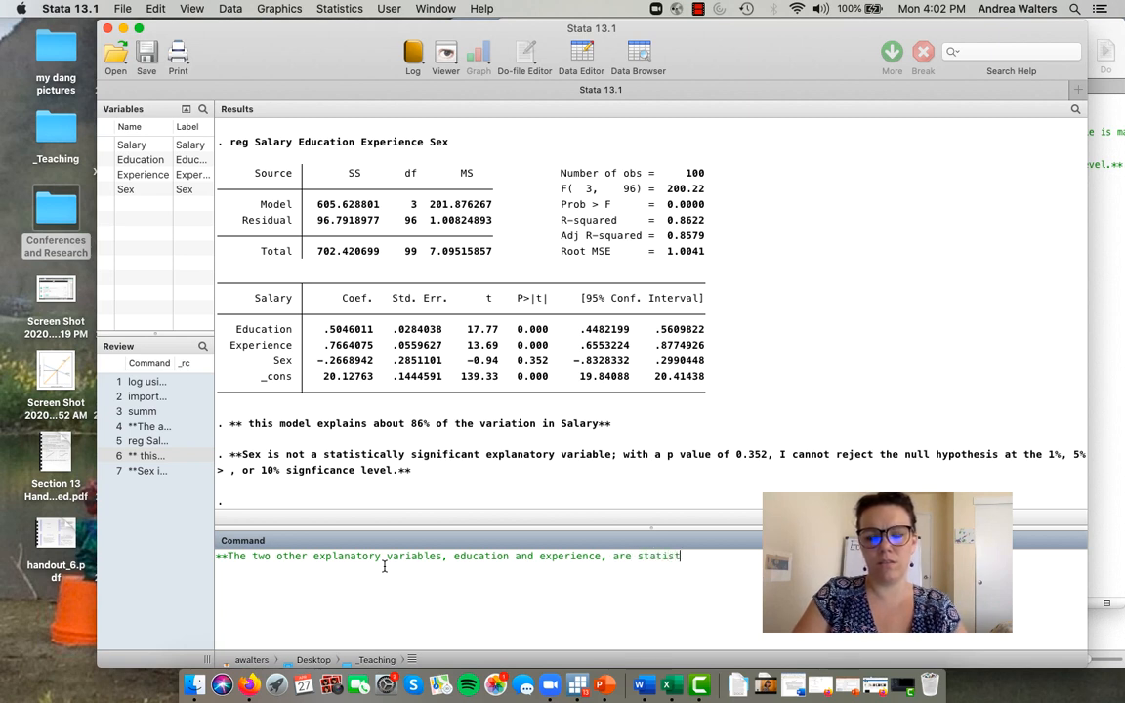
type("ically signif")
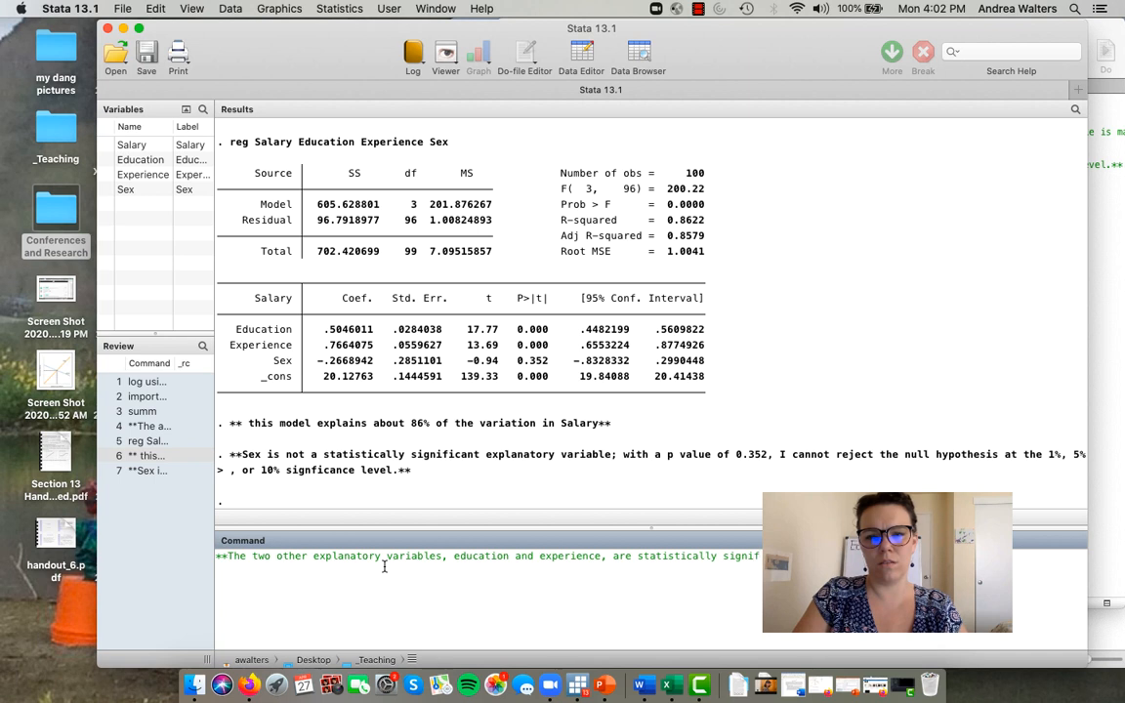
key("BackSpace")
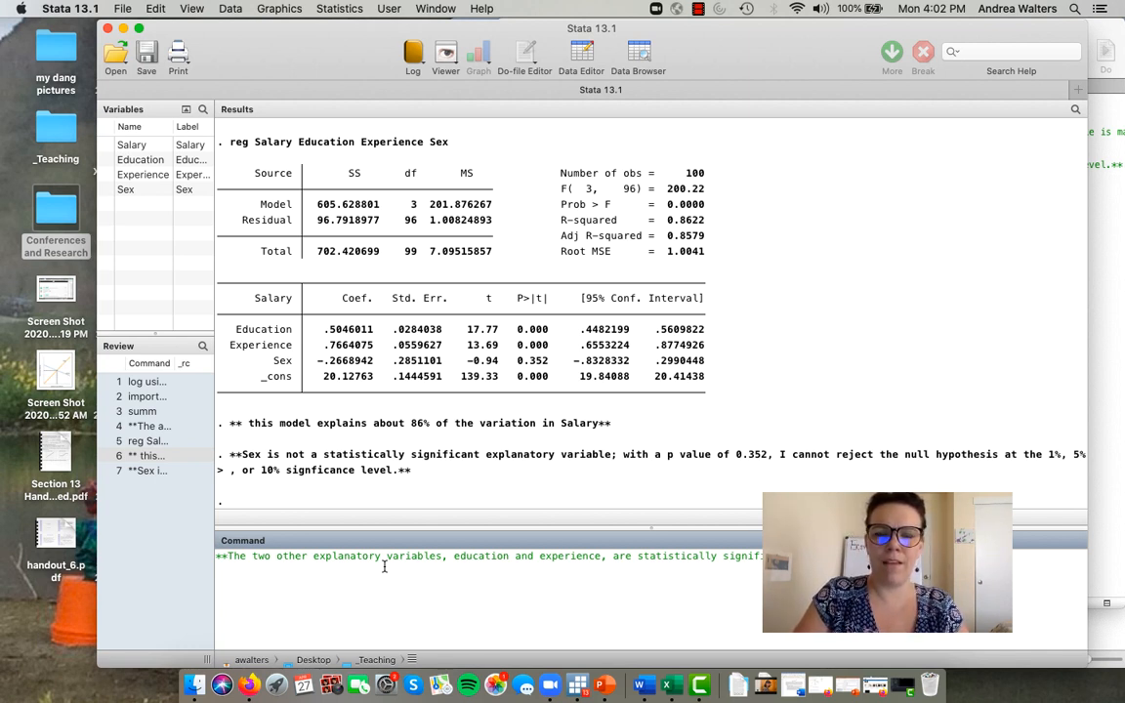
- Continue the comment with "An additional year of education will tend to increase salary but $504.01, holding sex and experience constant." and highlight the Education coefficient
type("onal")
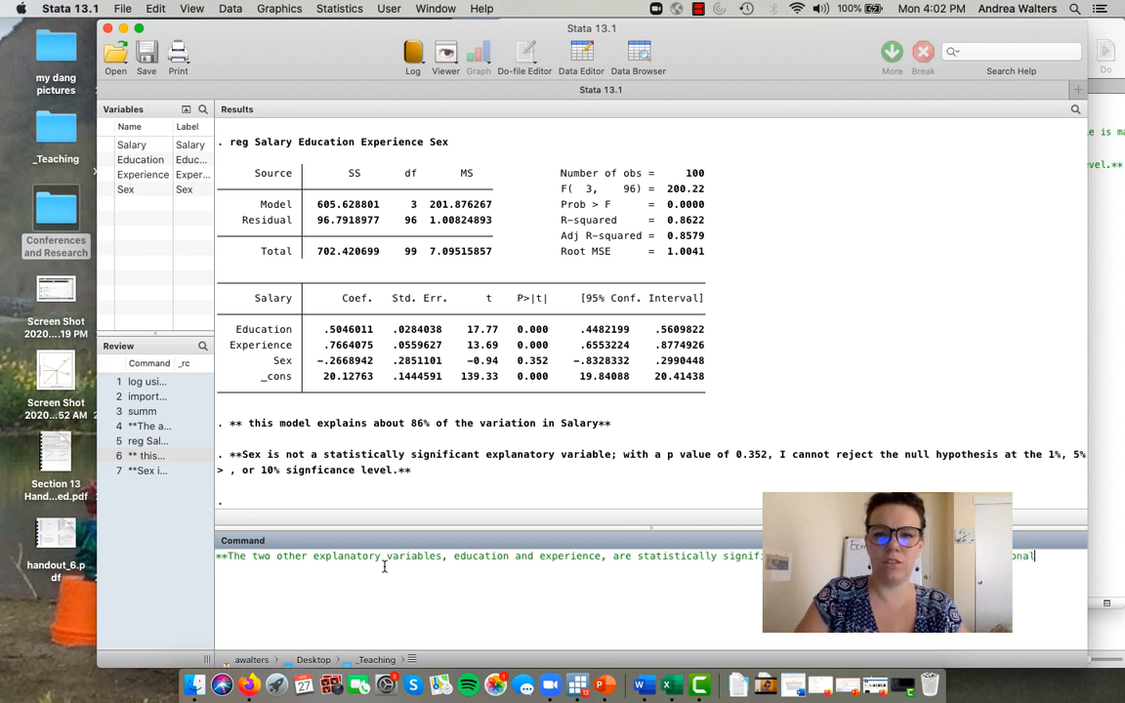
type(" year of educatio")
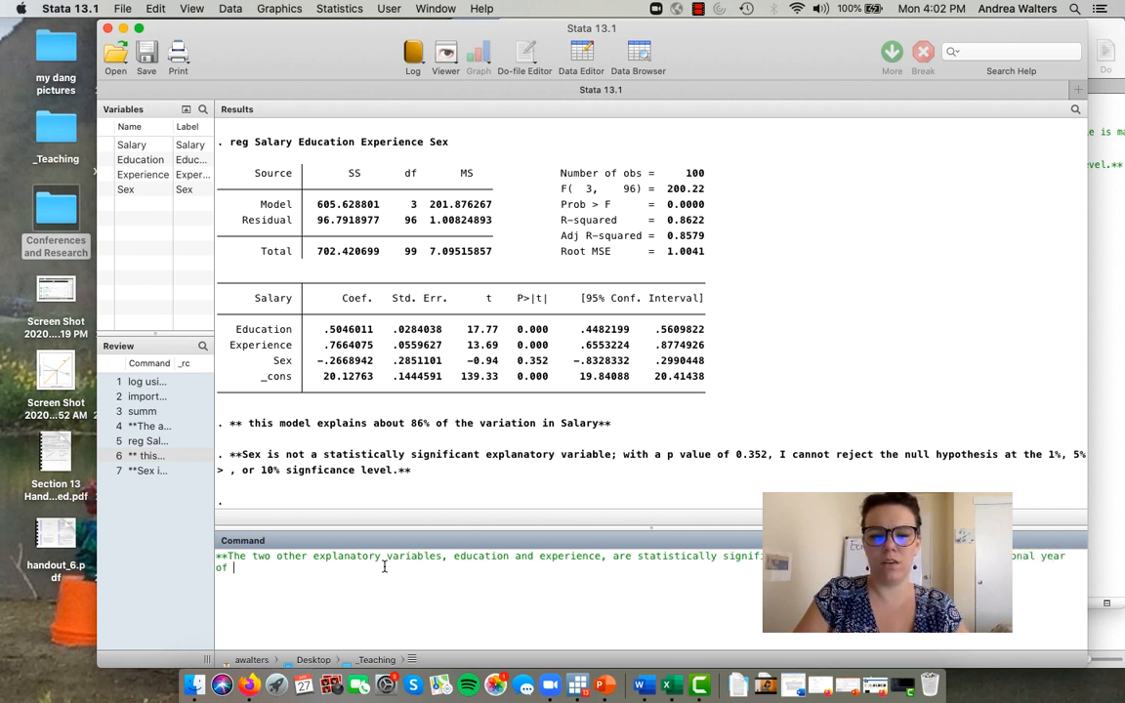
type("n will ")
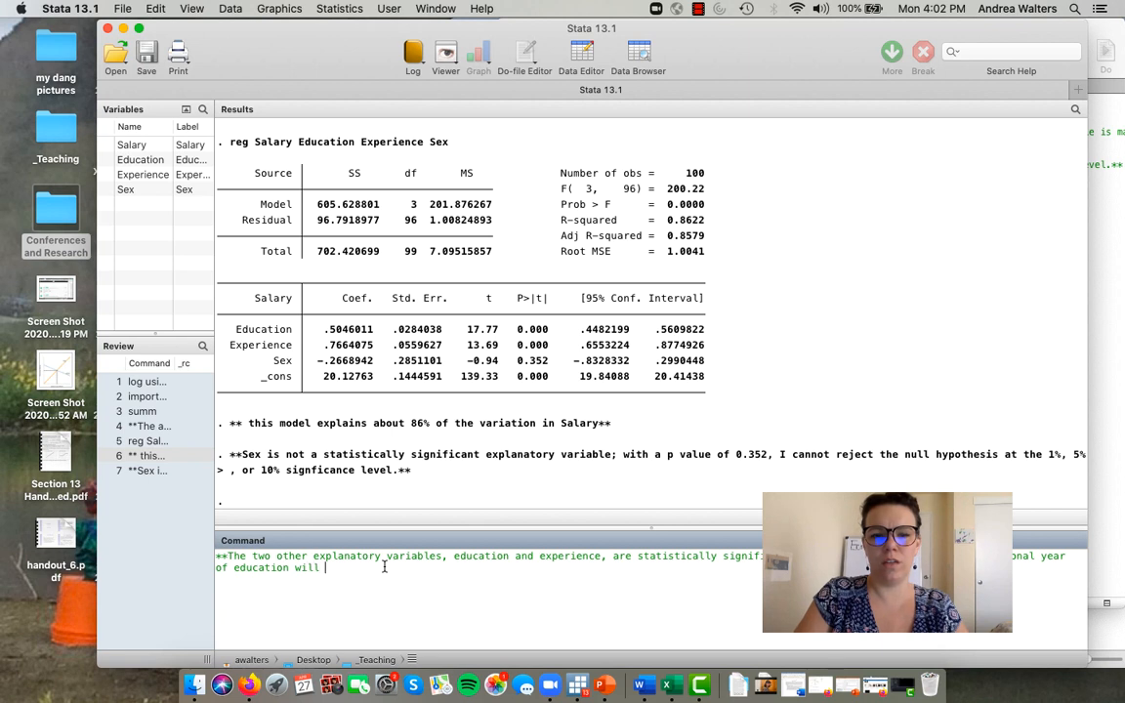
type("tend to increase ")
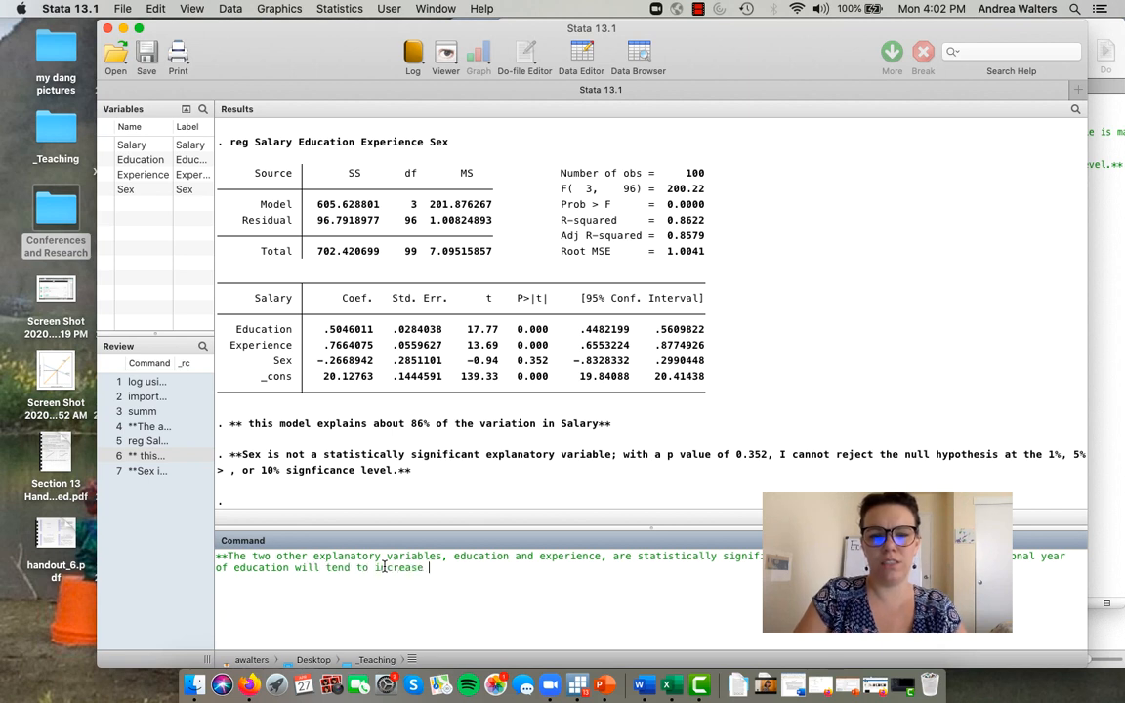
type("salary but $5")
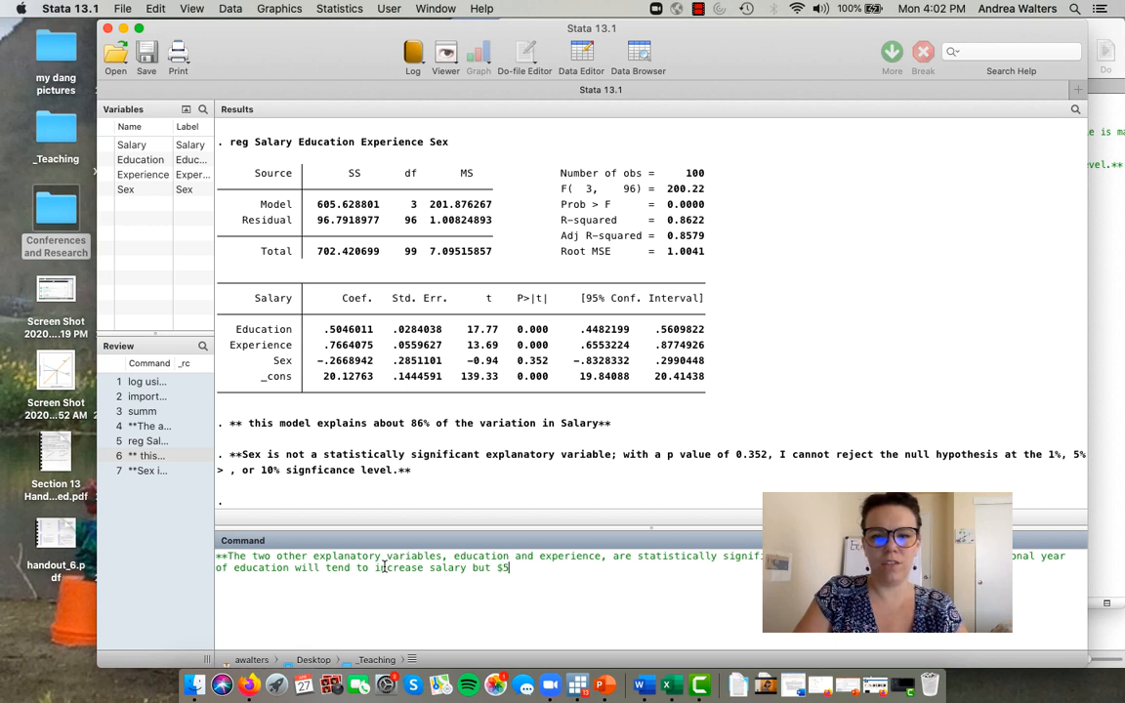
type("04.0")
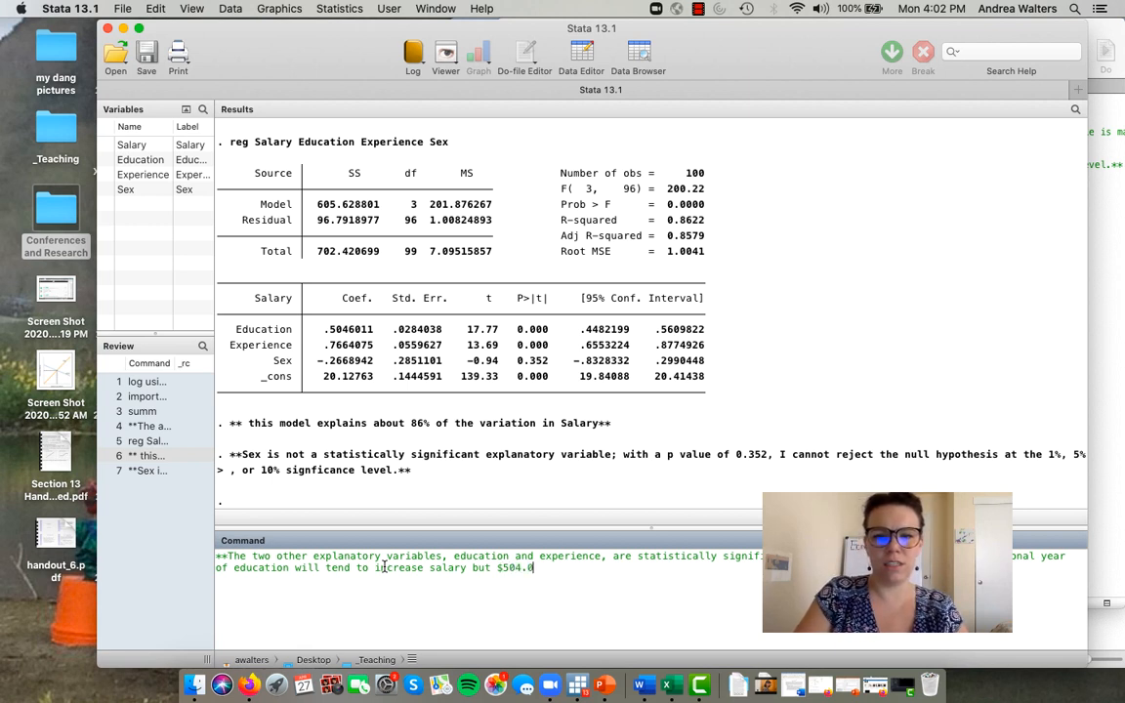
type("1, holding")
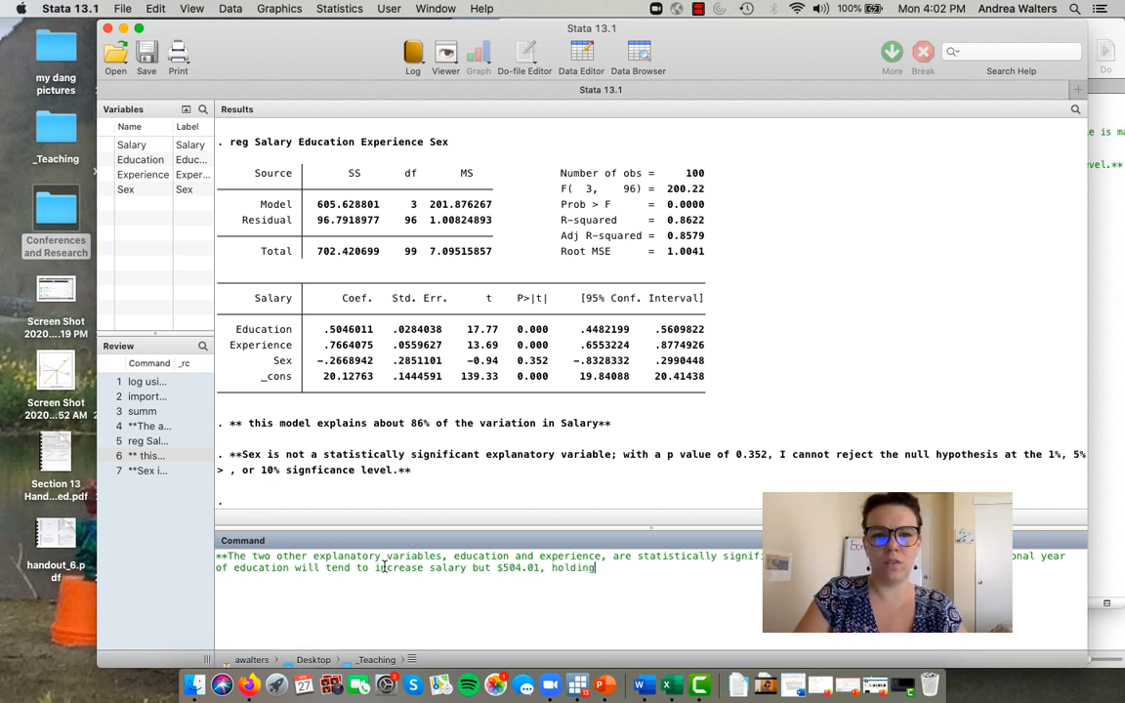
type(" sex and exp")
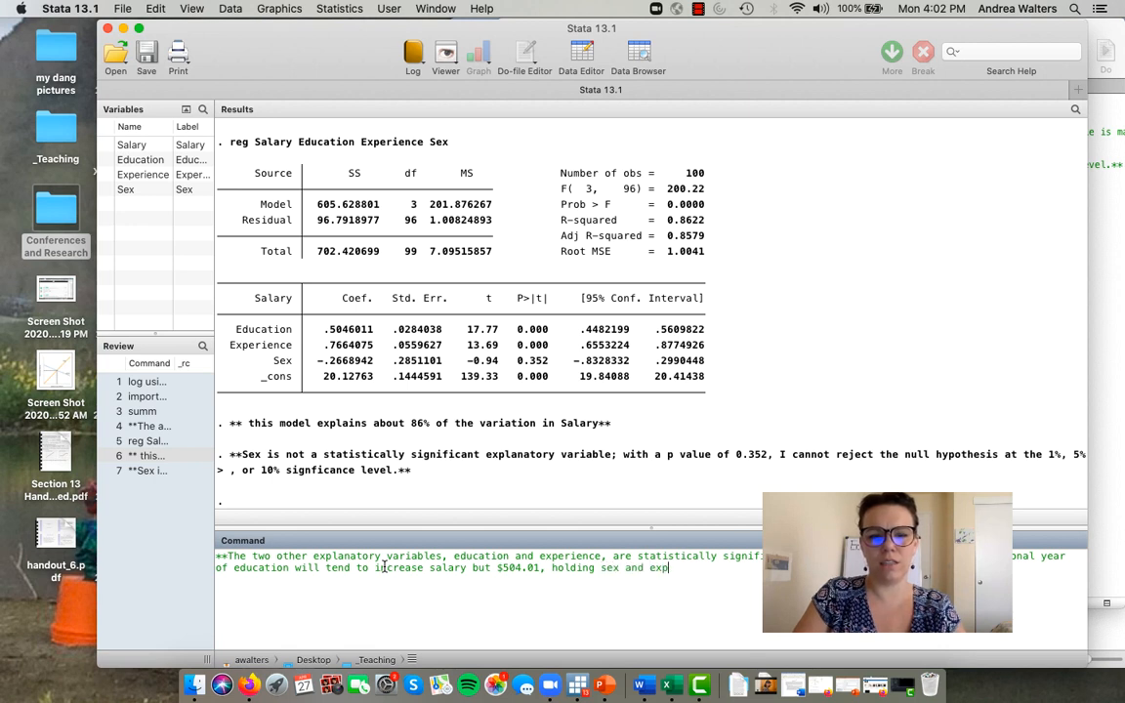
type("erience const")
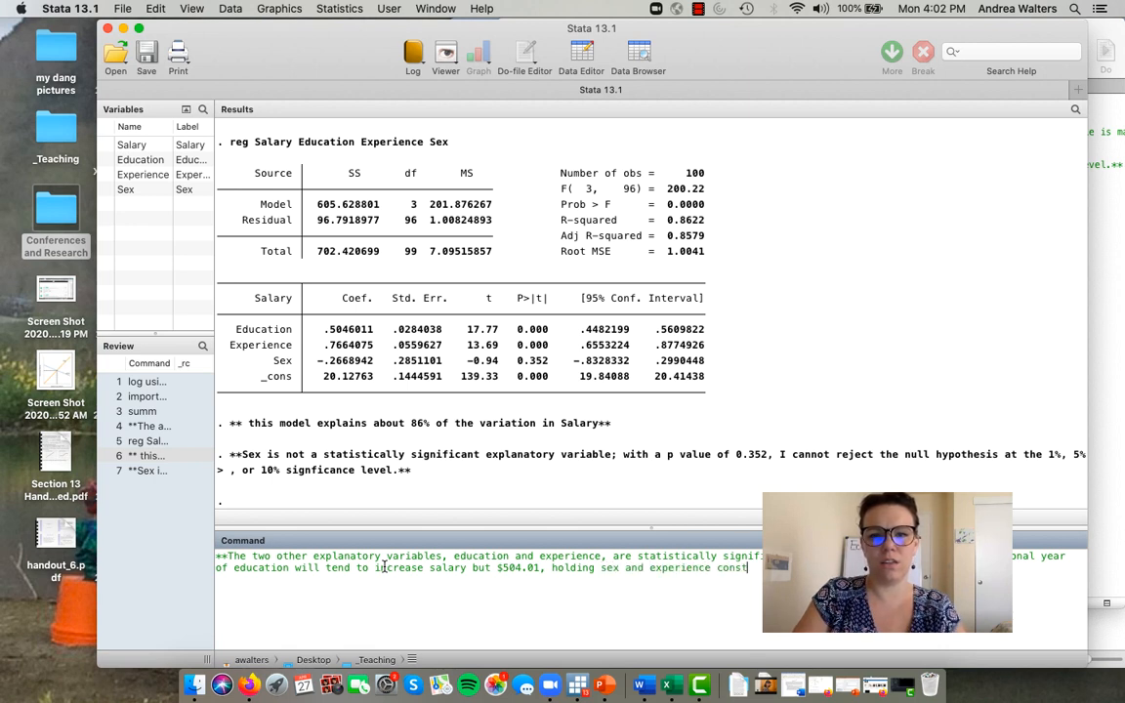
type("ant")
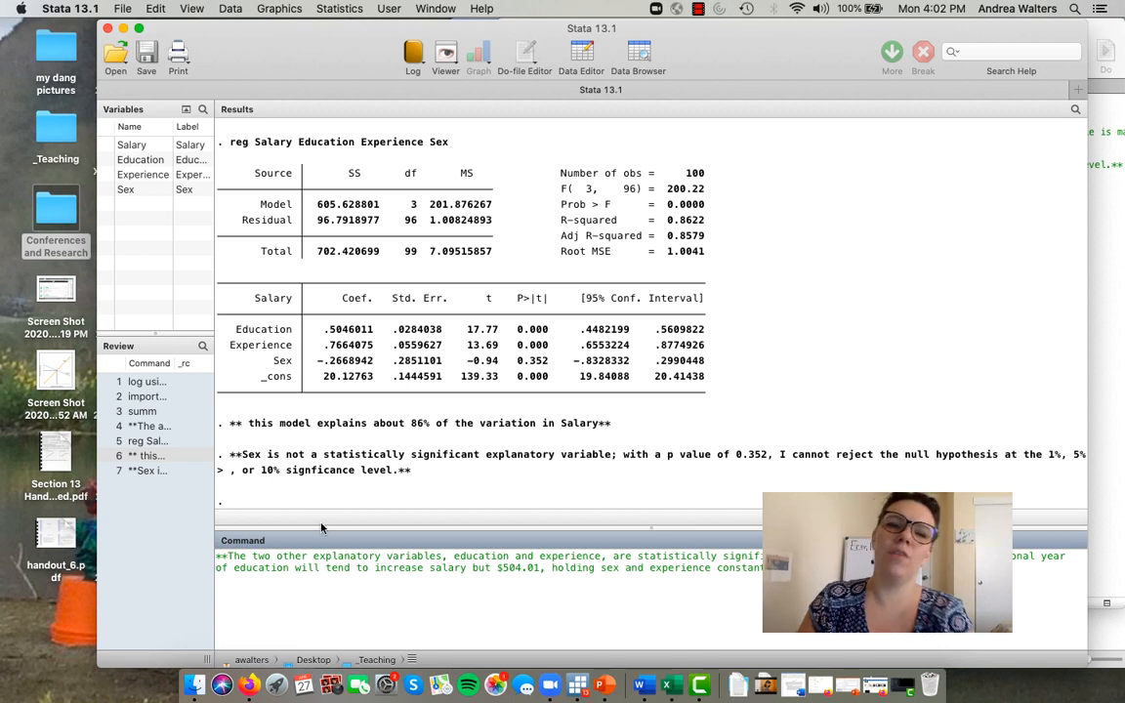
left_click(322, 524)
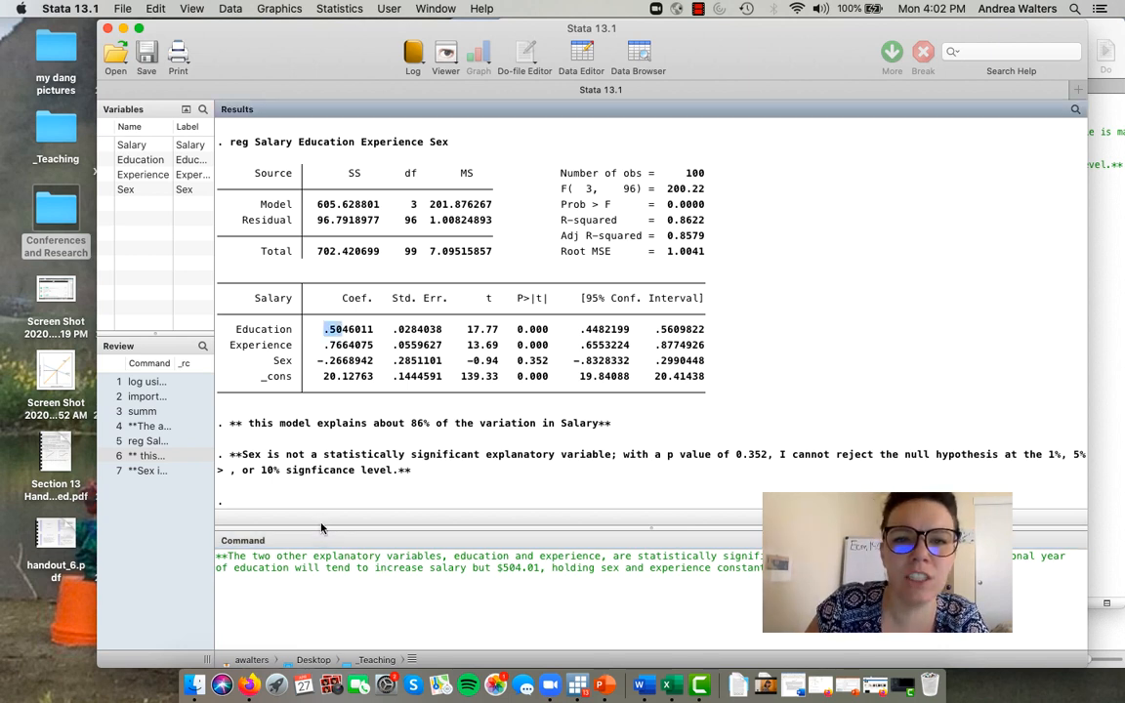
left_click_drag(325, 331, 357, 331)
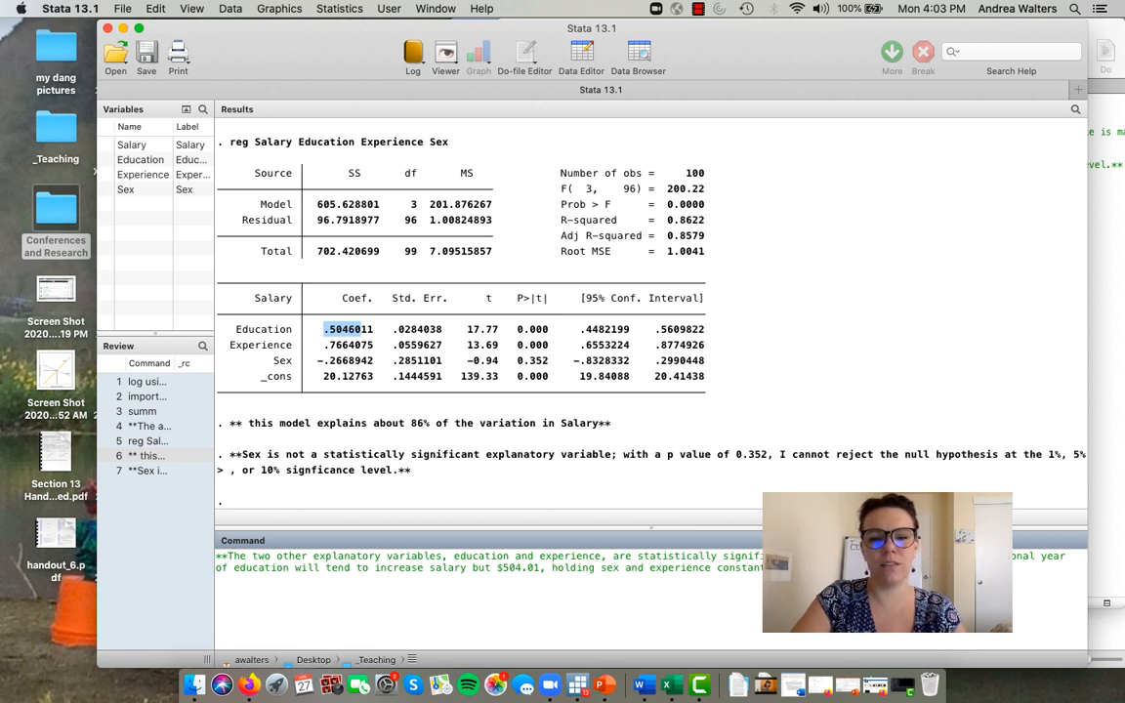
- Complete the comment with "An additional year of Experience will tend to increase salary by $766.41, holding education and sex constant.**" and submit it
type("tend to increase ")
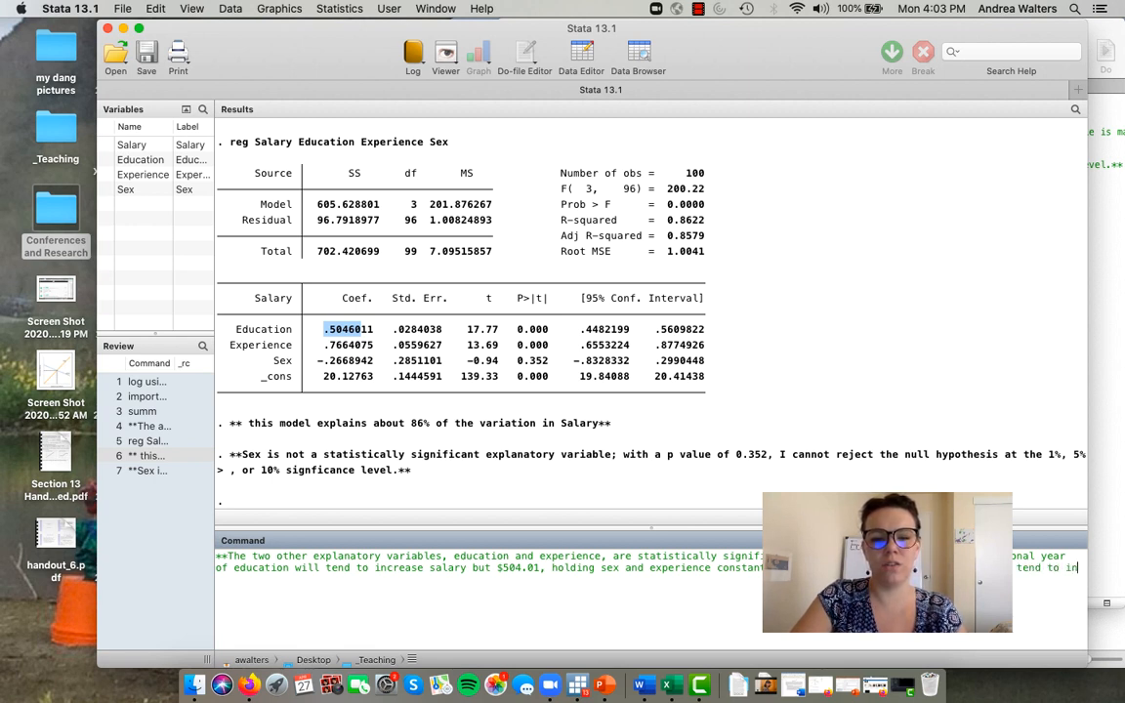
type("sala")
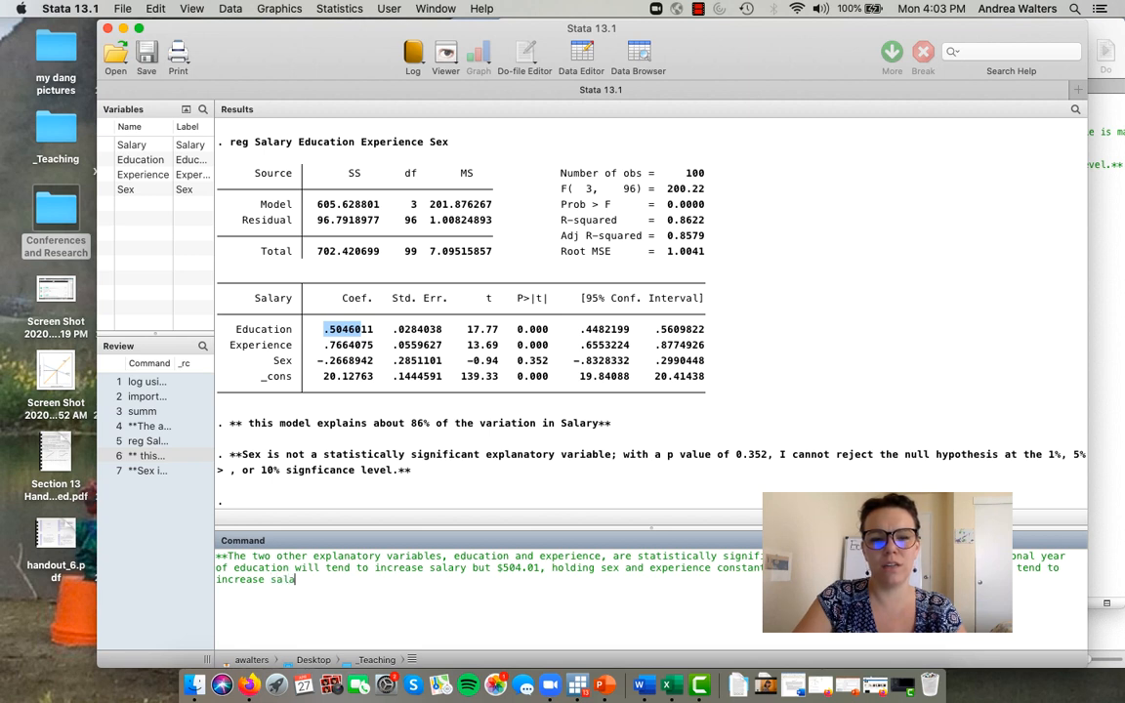
type("ry by")
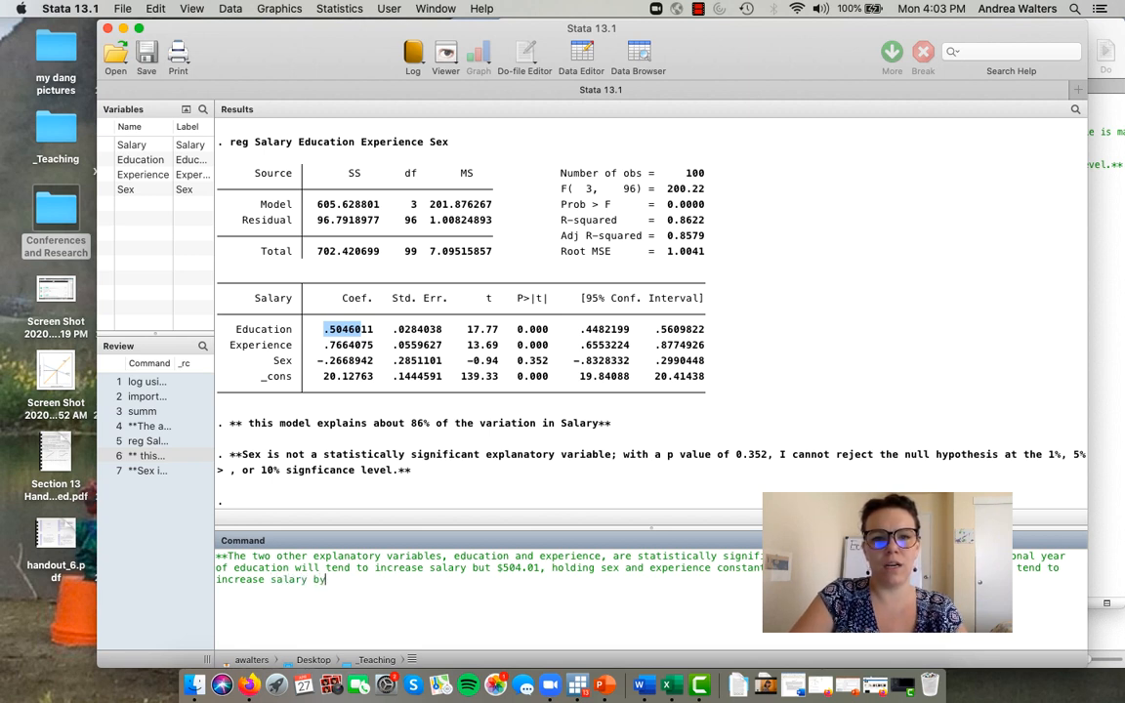
type(" $76")
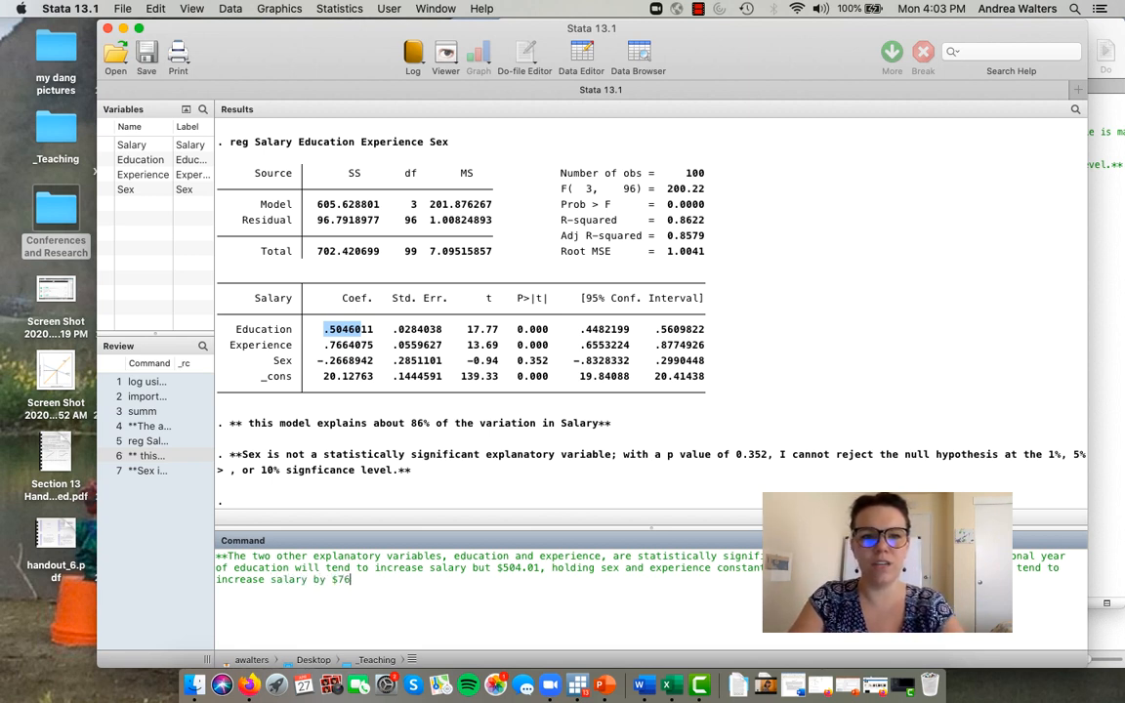
type("6.")
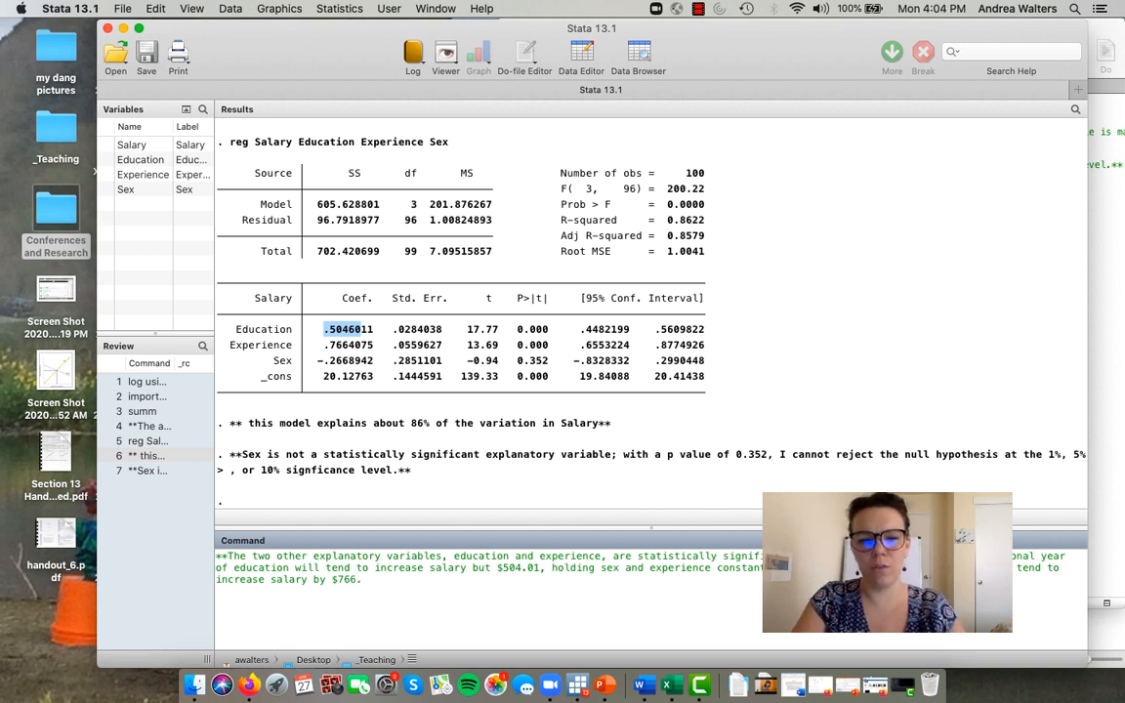
type("41, holding e")
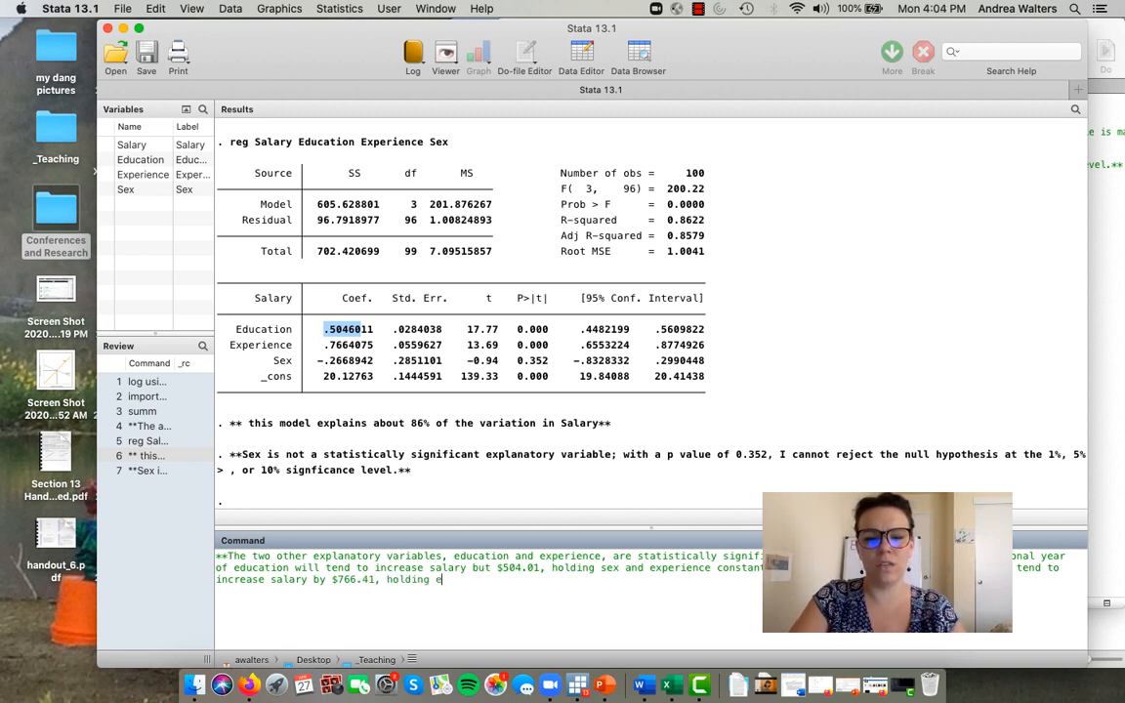
type("ducation and s")
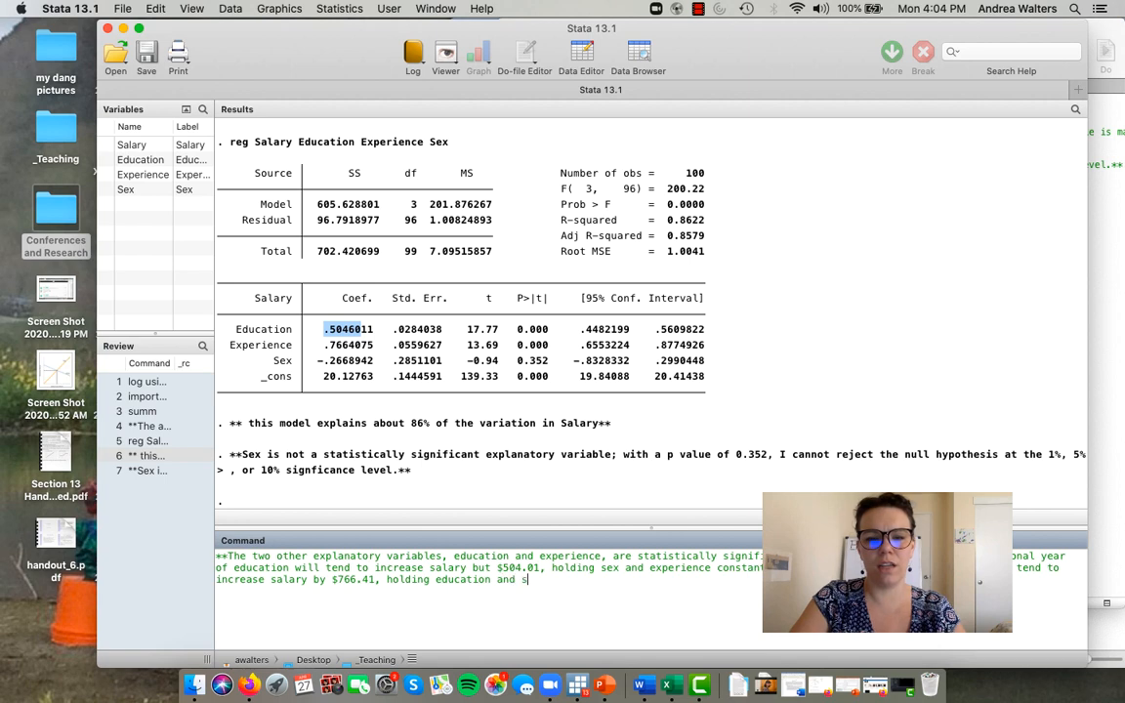
type("ex constant.")
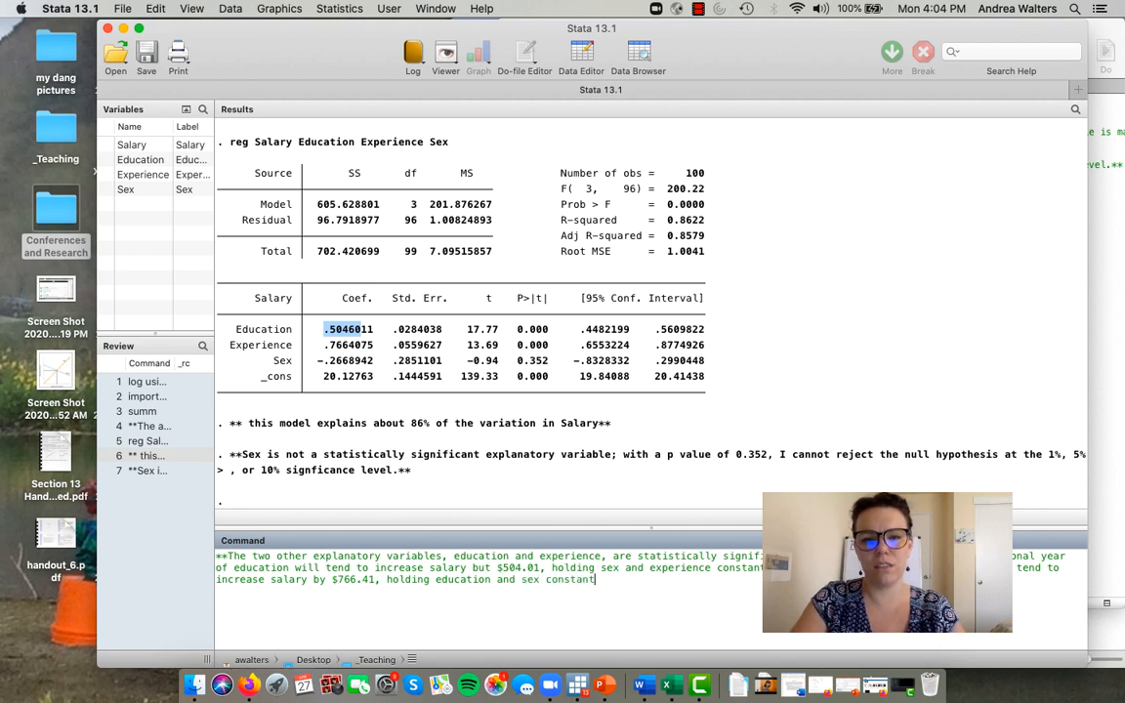
type("**")
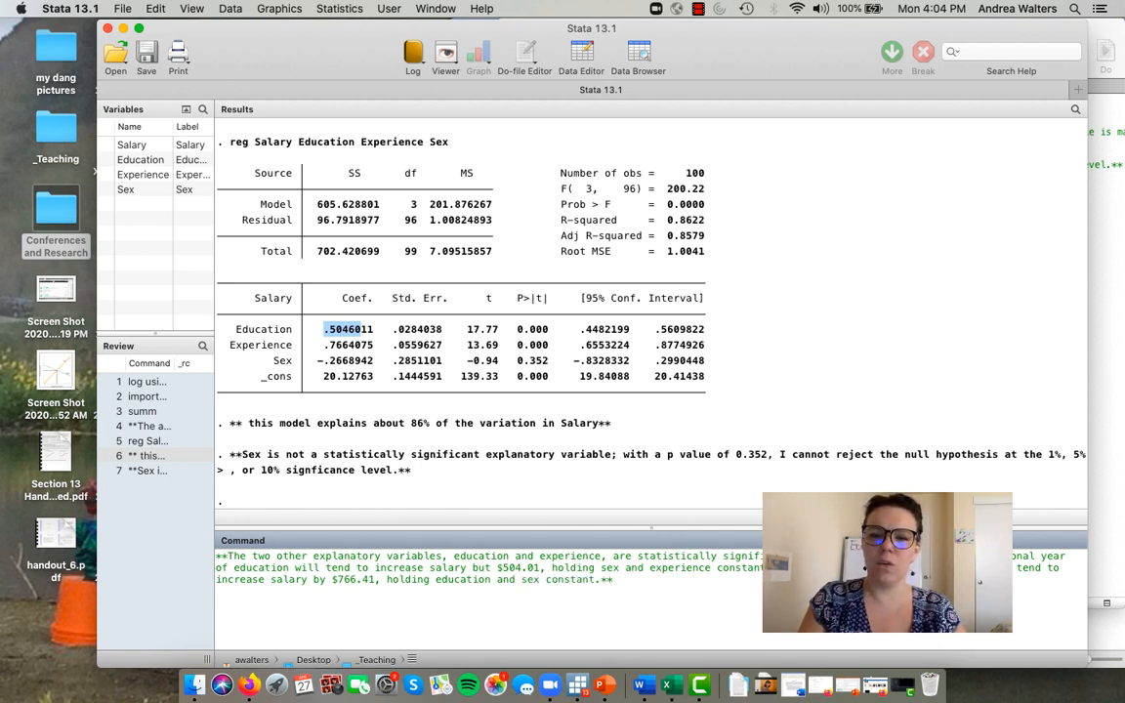
key("Return")
- Copy the submitted comment about education and experience into a new line 8 of the do-file
left_click_drag(668, 470, 149, 490)
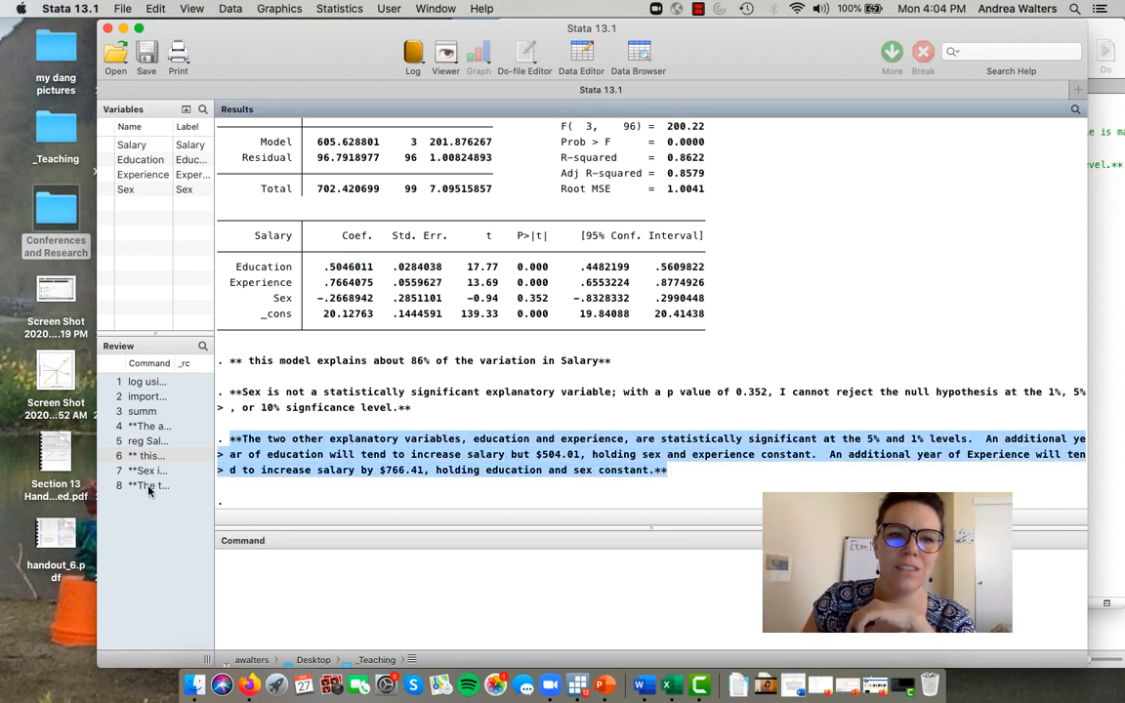
left_click(149, 489)
left_click_drag(631, 587, 207, 556)
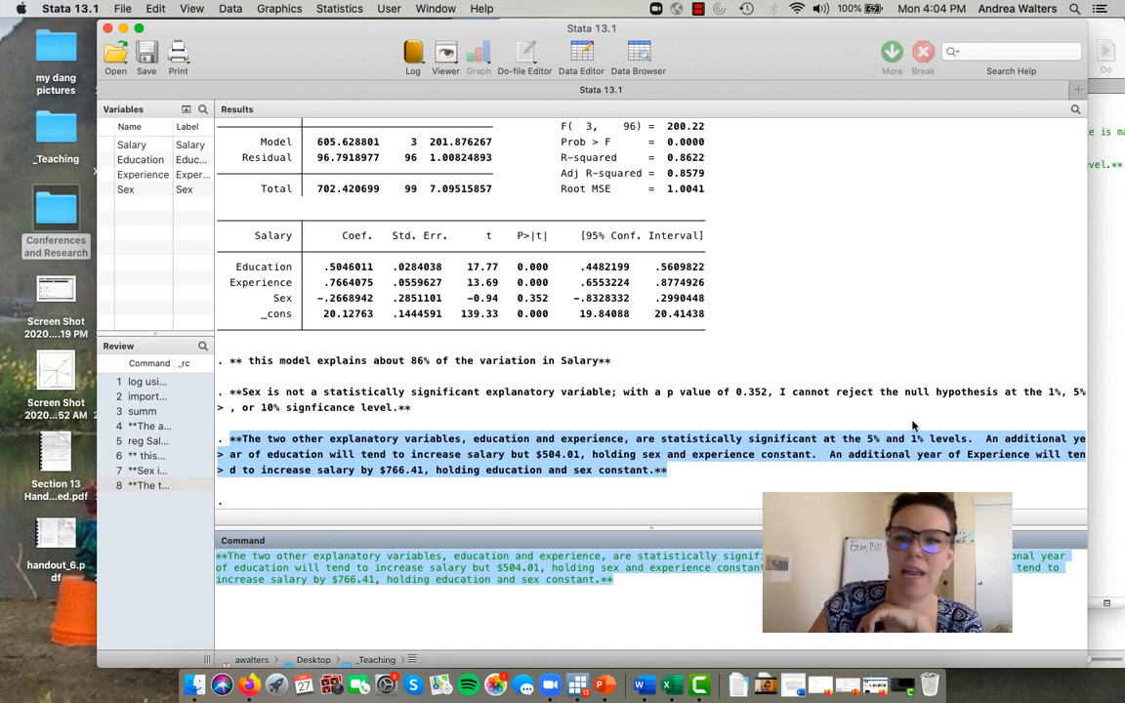
left_click(1122, 357)
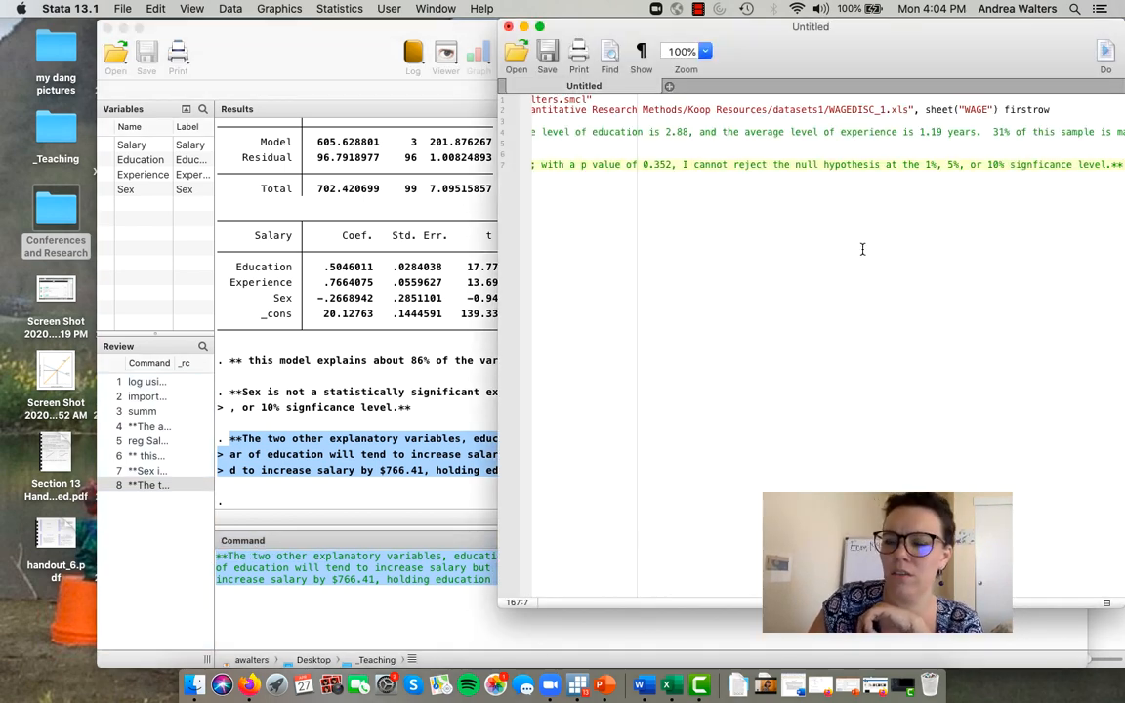
key("Return")
key("super+v")
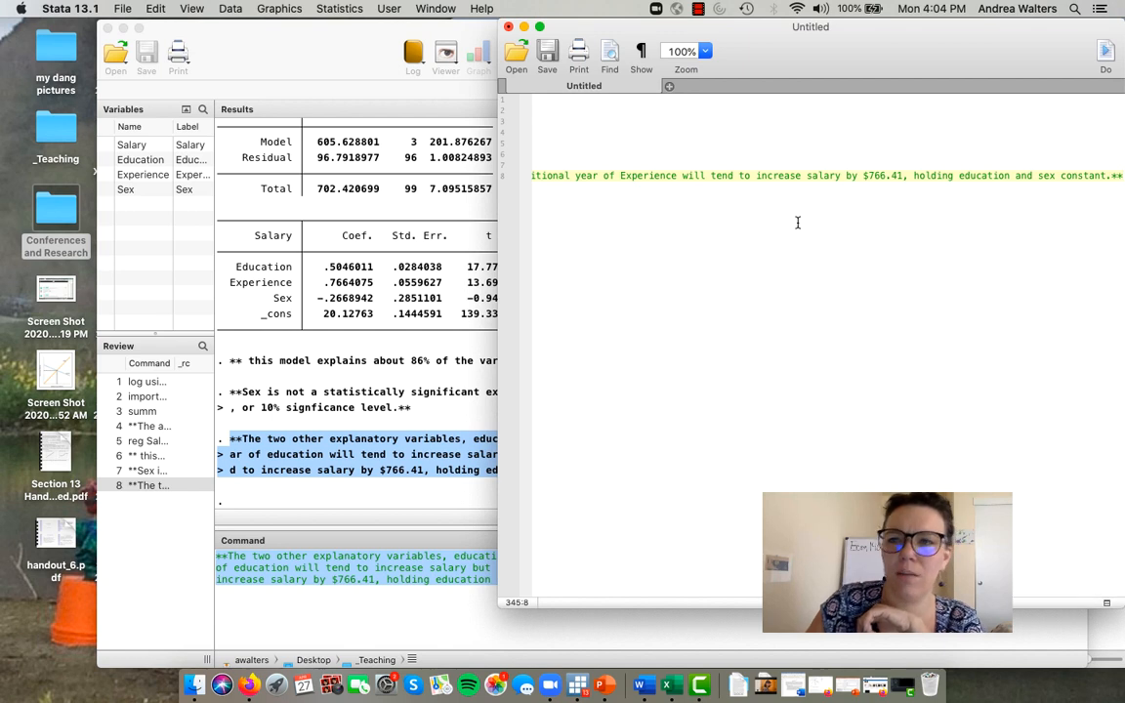
- Start an empty line 9 in the do-file and clear the already copied comment from the command line
key("Return")
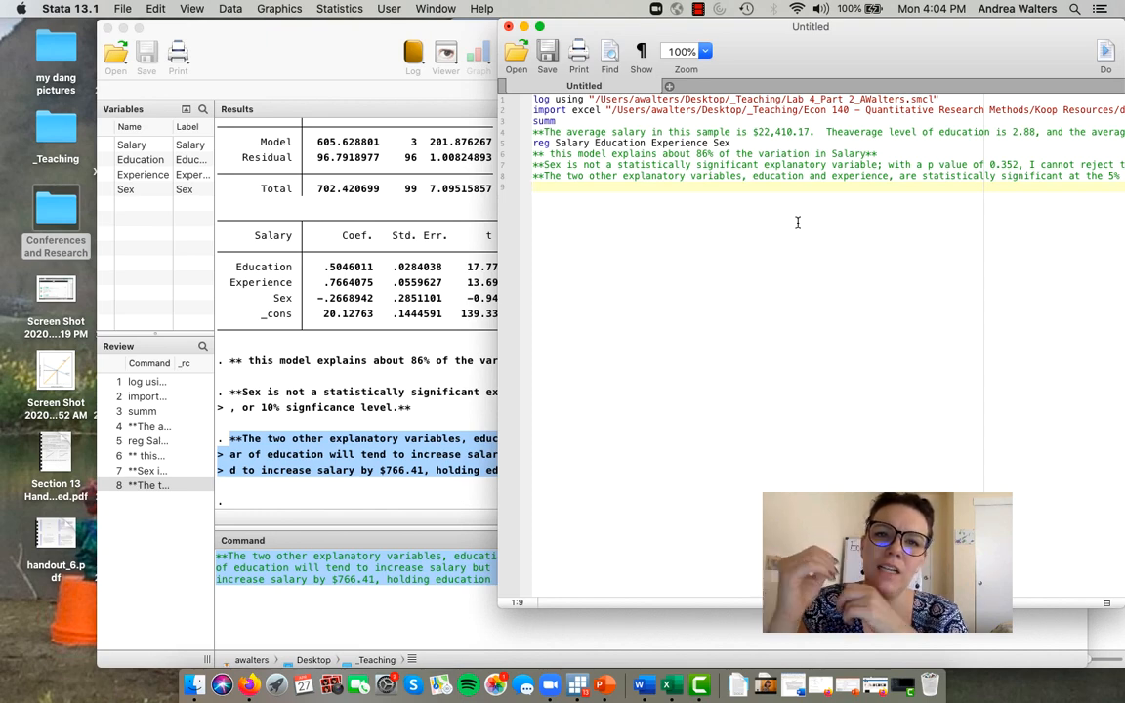
left_click(366, 314)
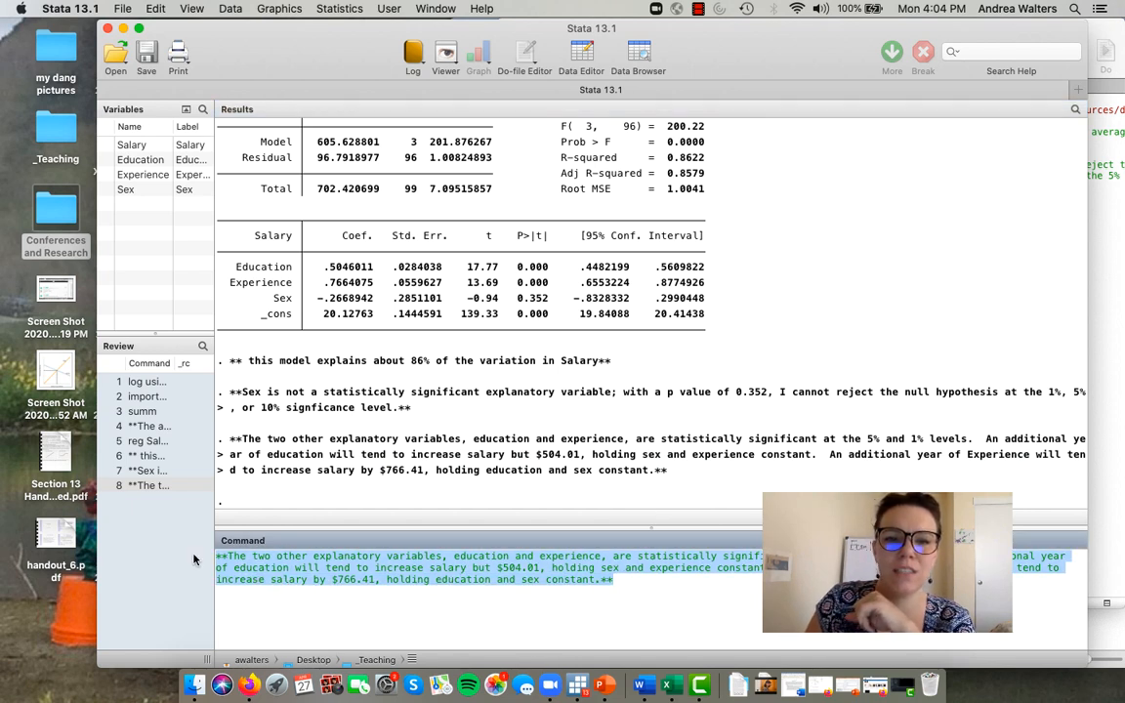
key("BackSpace")
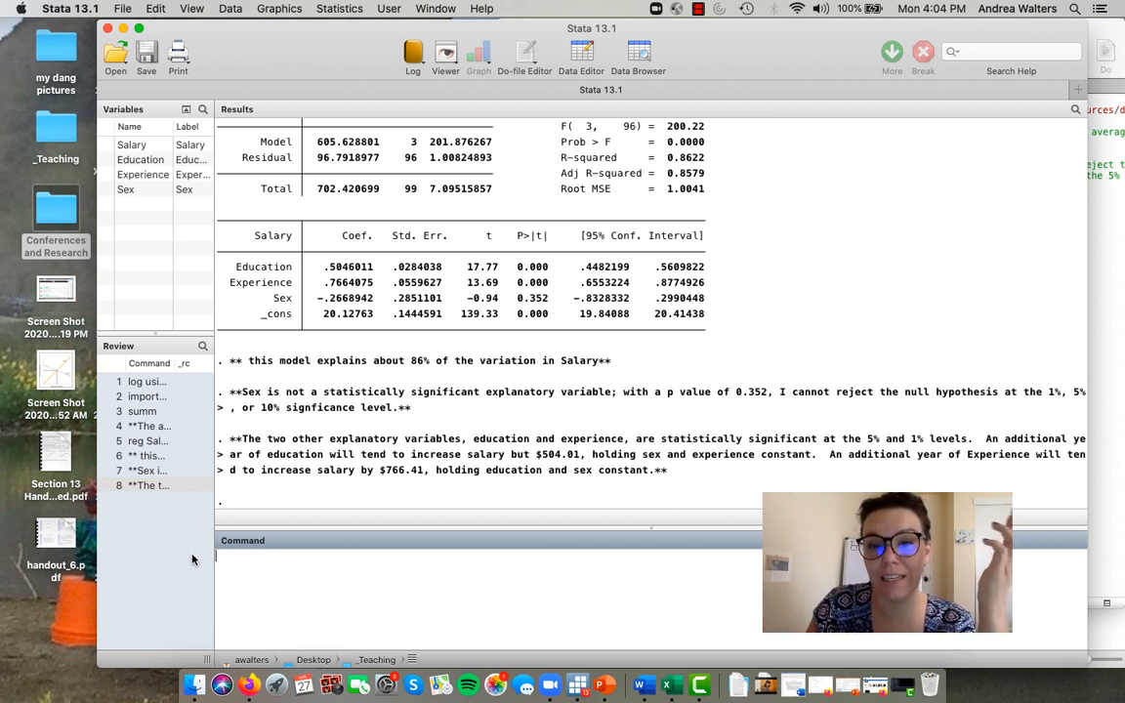
- Highlight the Sex coefficient and start a command-line comment reading "** if we were to interpret the estimated coefficient for sex, it"
left_click_drag(315, 298, 374, 303)
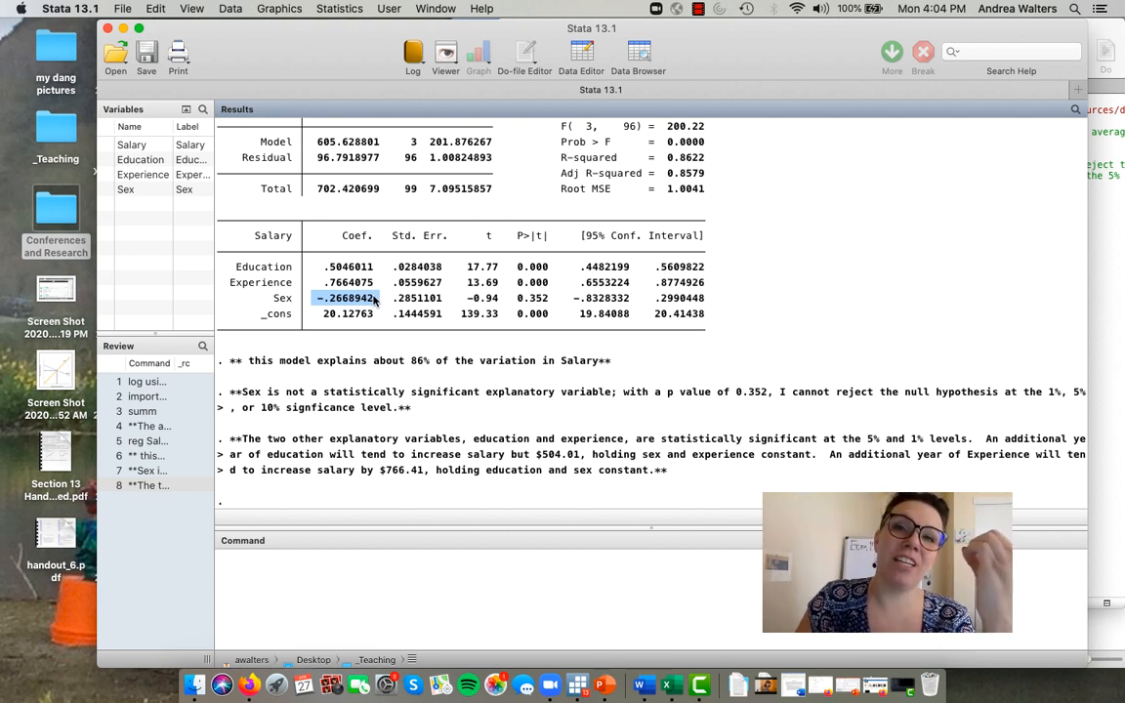
left_click(295, 567)
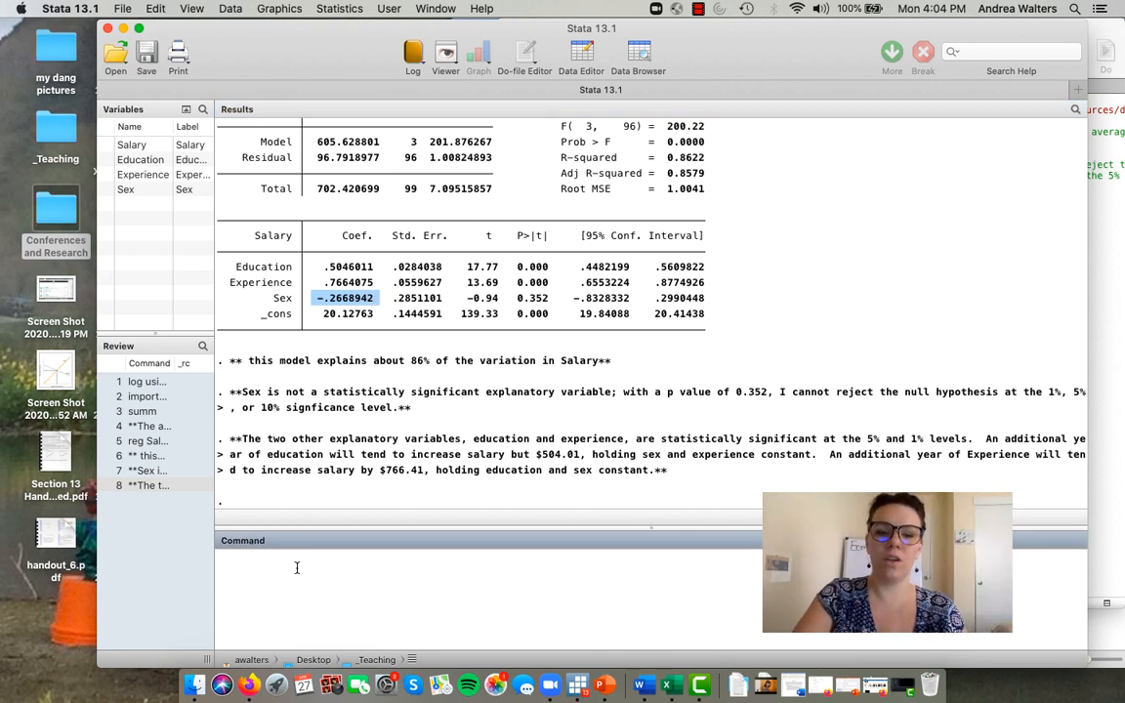
type("** if we were ")
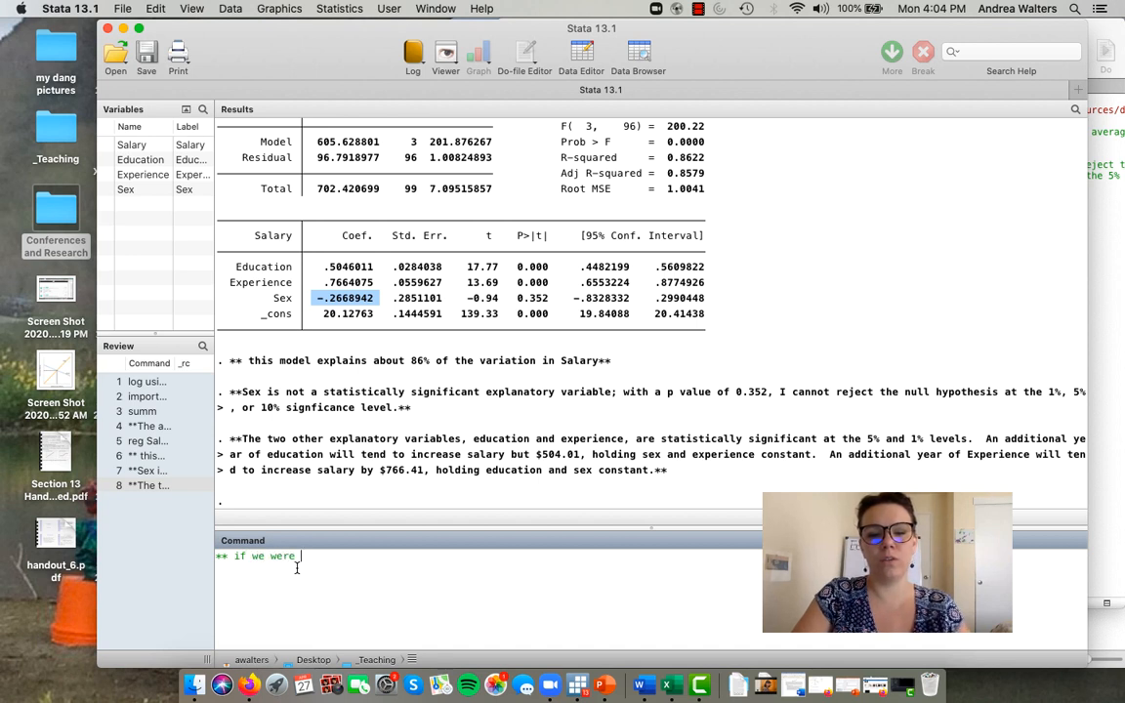
type("to intre")
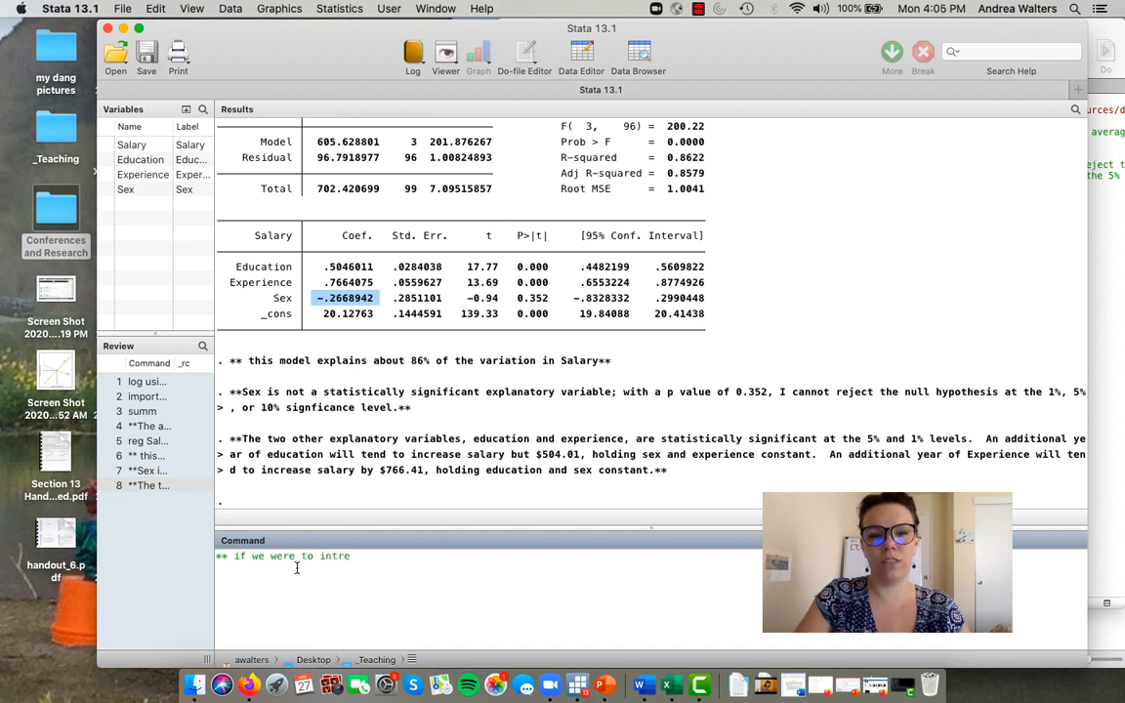
key("BackSpace")
key("BackSpace")
type("erpret the e")
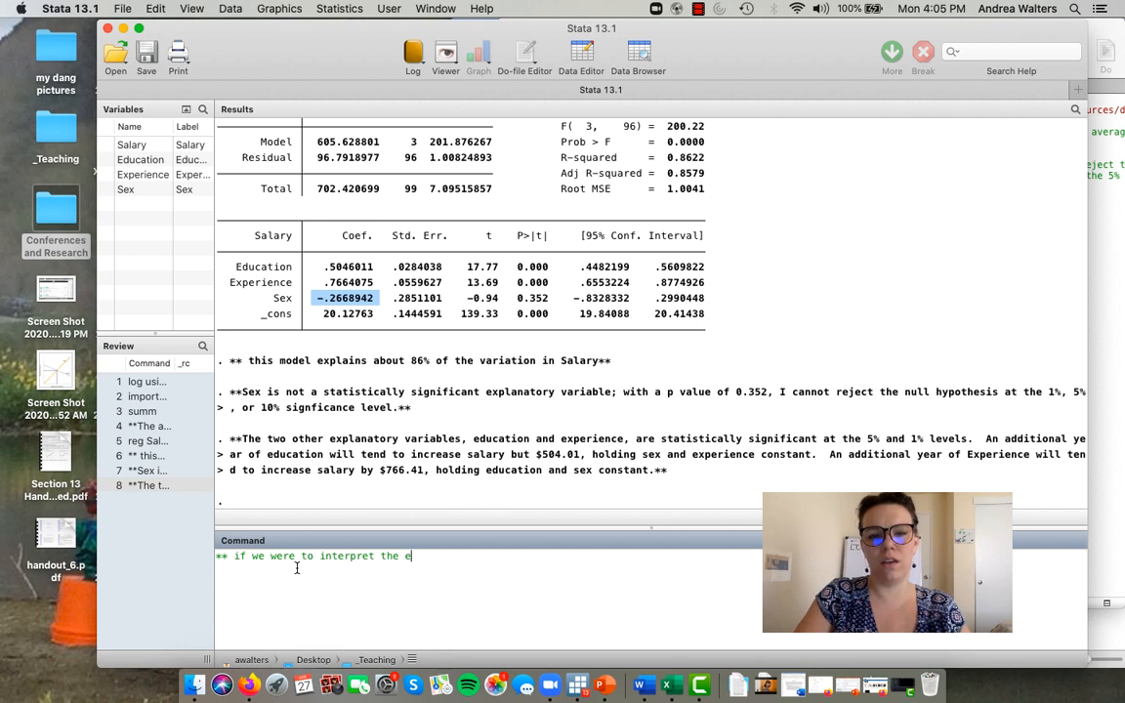
key("BackSpace")
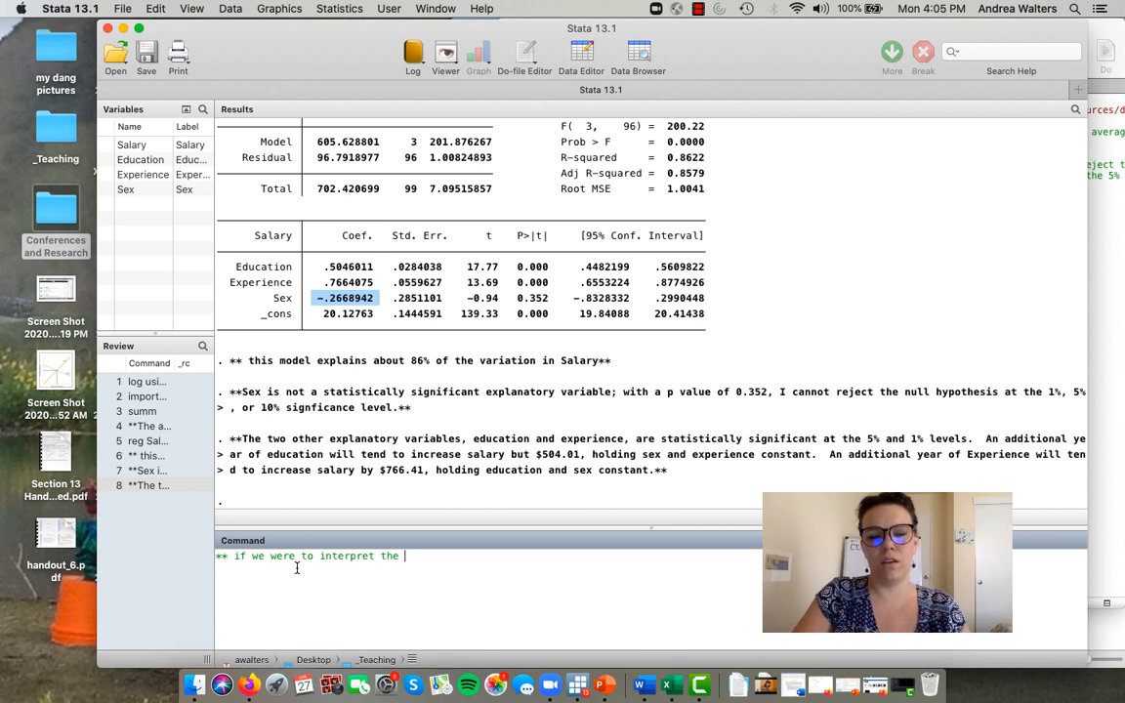
type("estimated c")
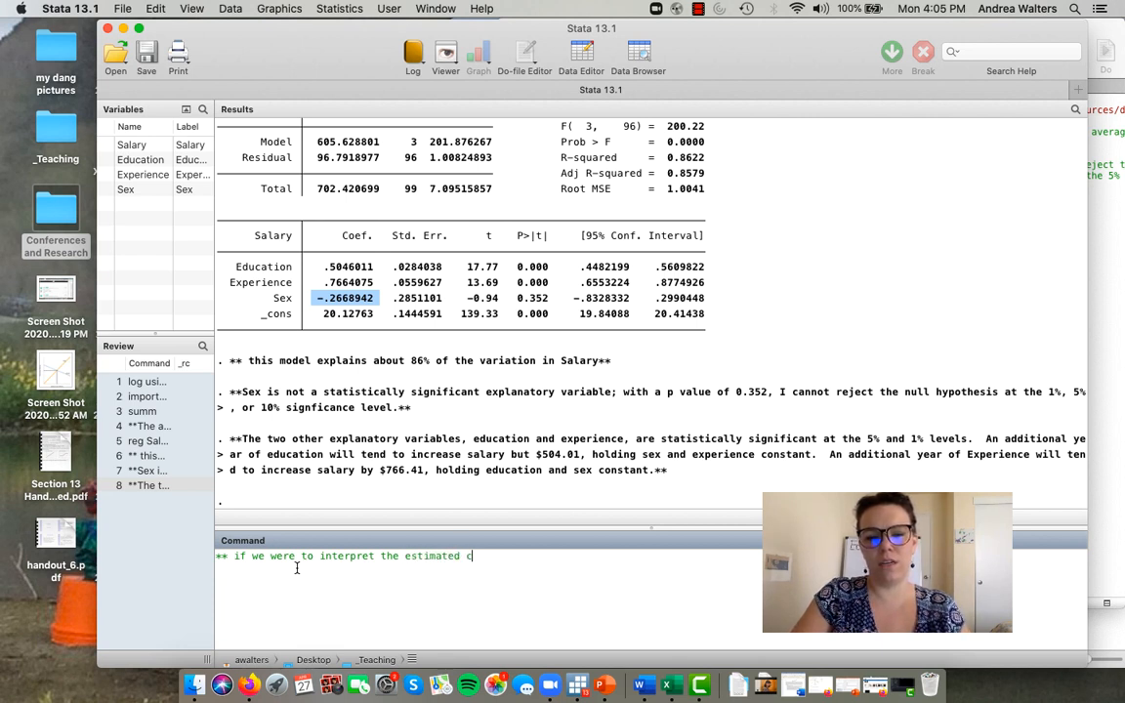
type("oefficient for")
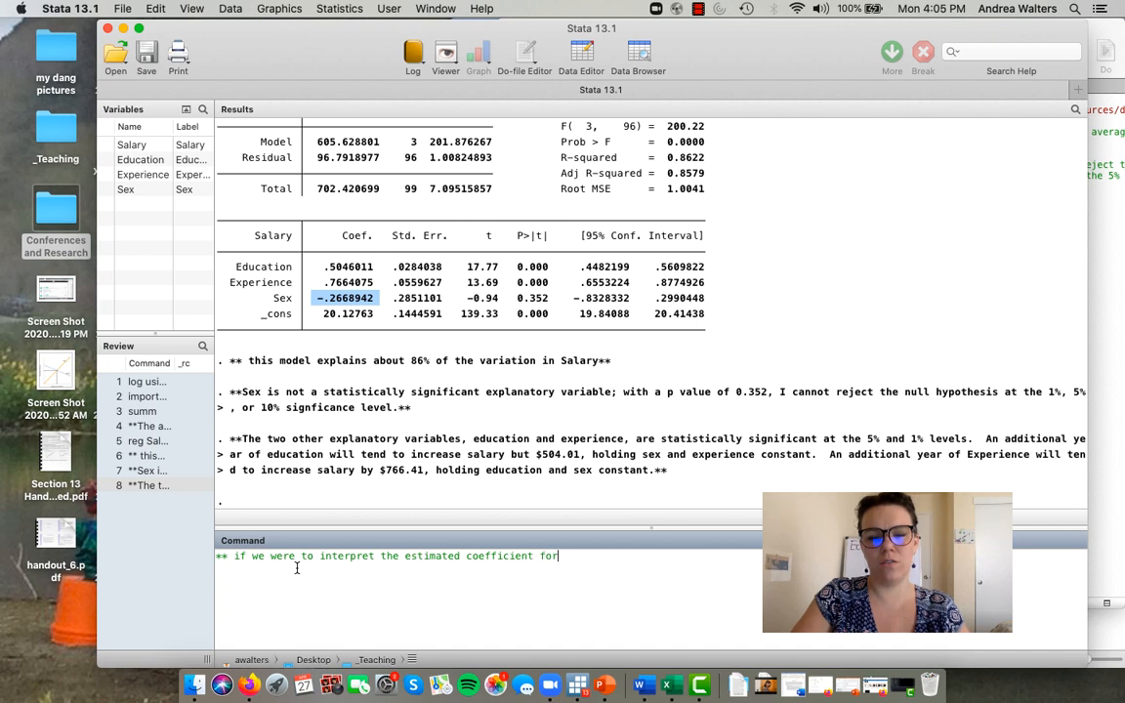
type(" sex, it")
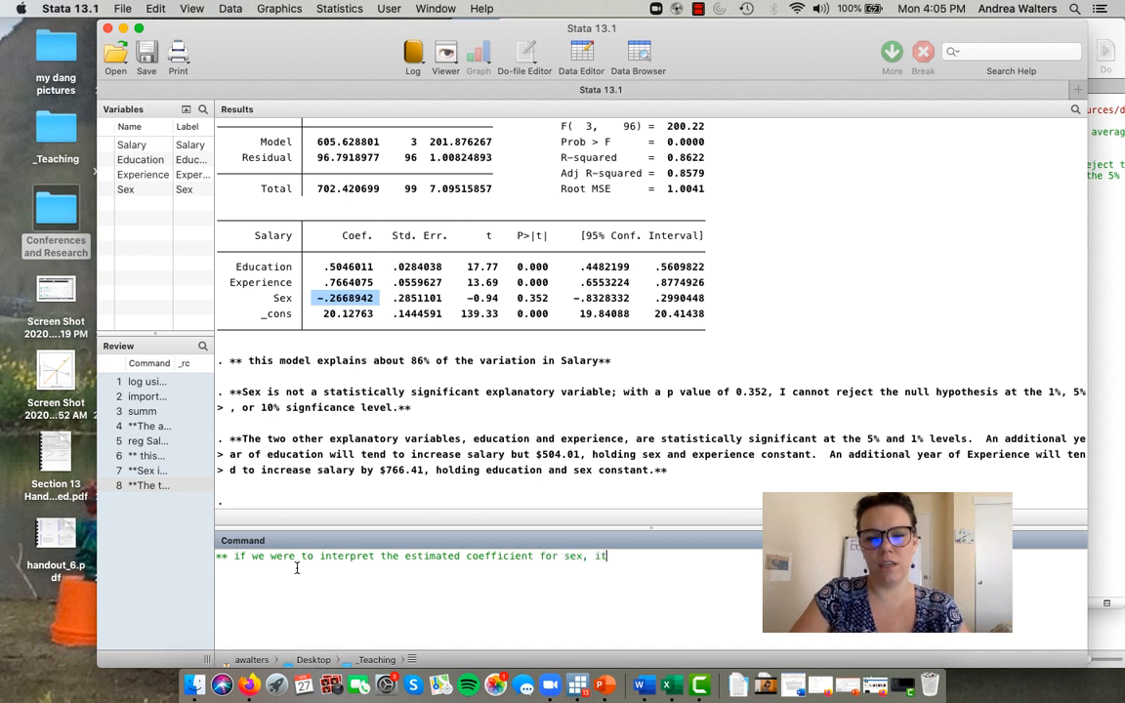
type(" shows a negati")
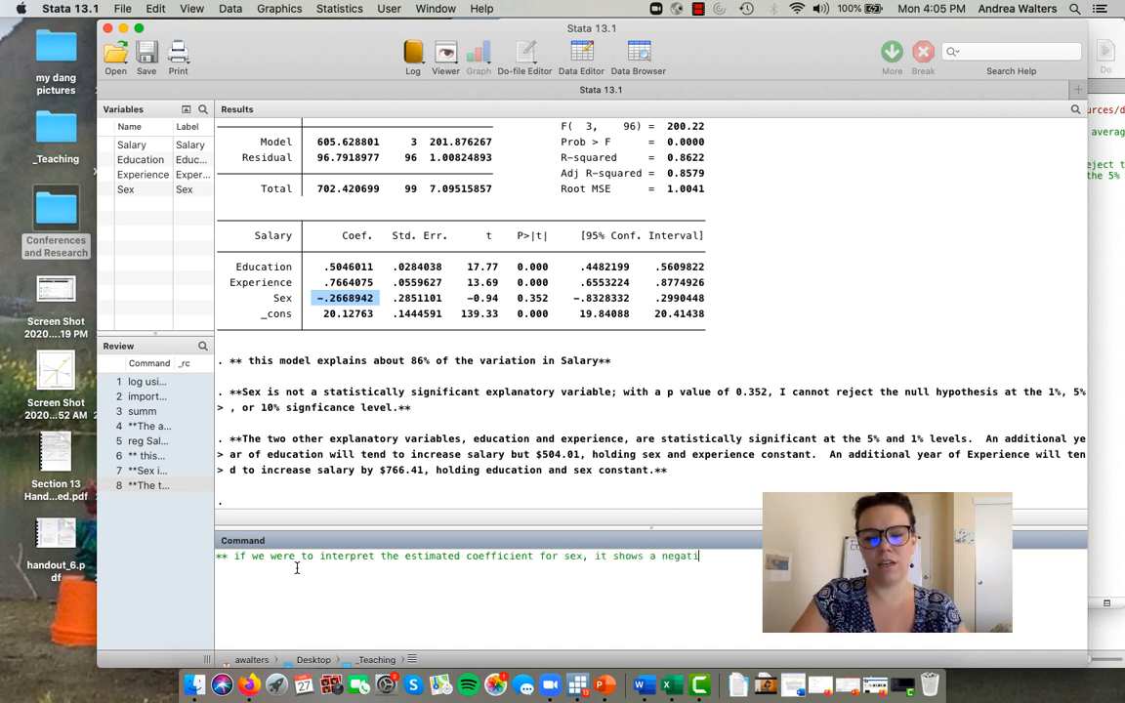
type("ve effect o")
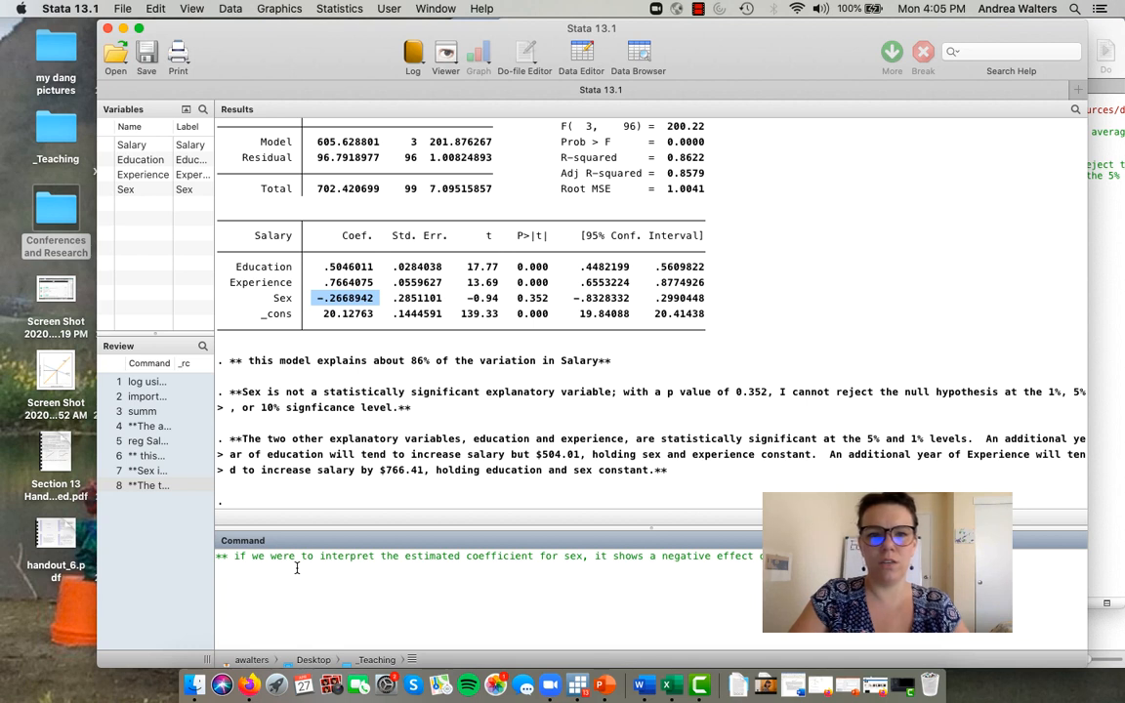
- Continue with "shows a negative effect of being male", give the amount 266.89, and add "which is a little more than half the effect of a year of eduction."
type("266.")
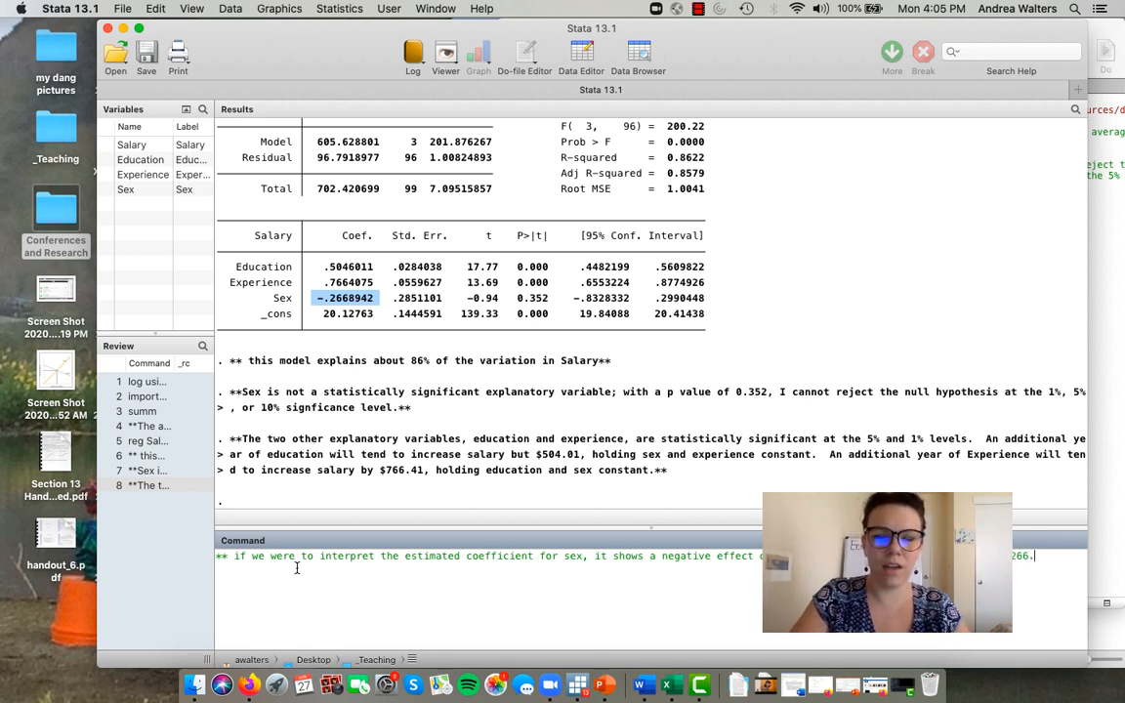
type("89, wh")
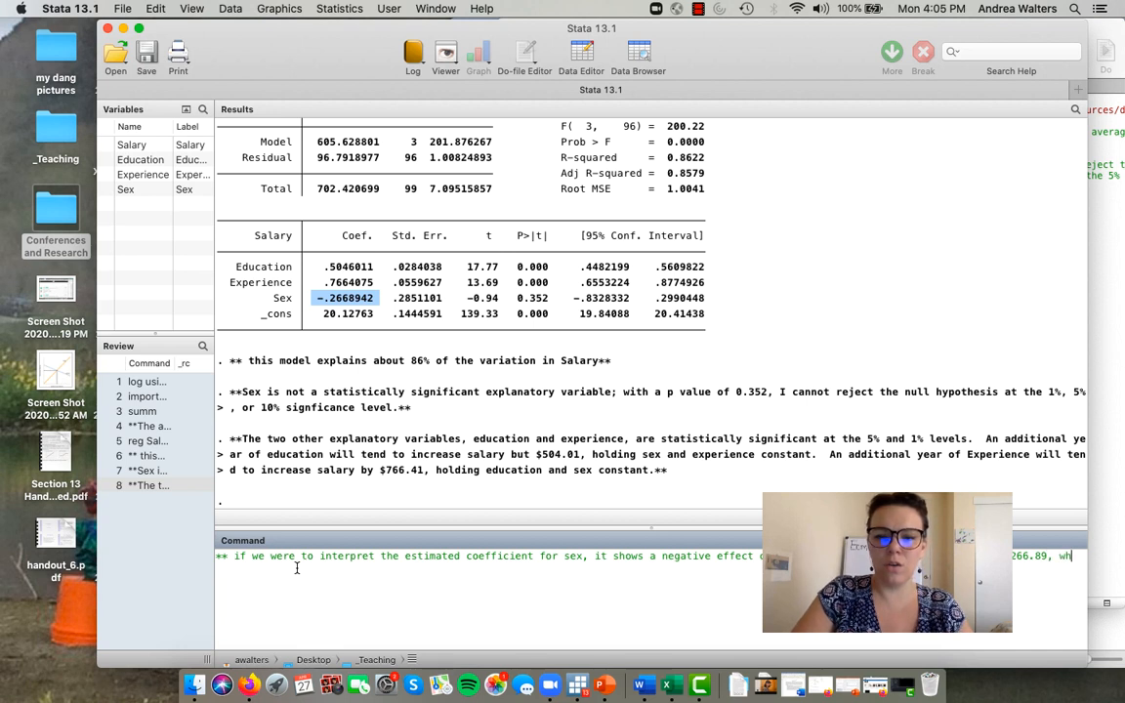
type("ich is a little ")
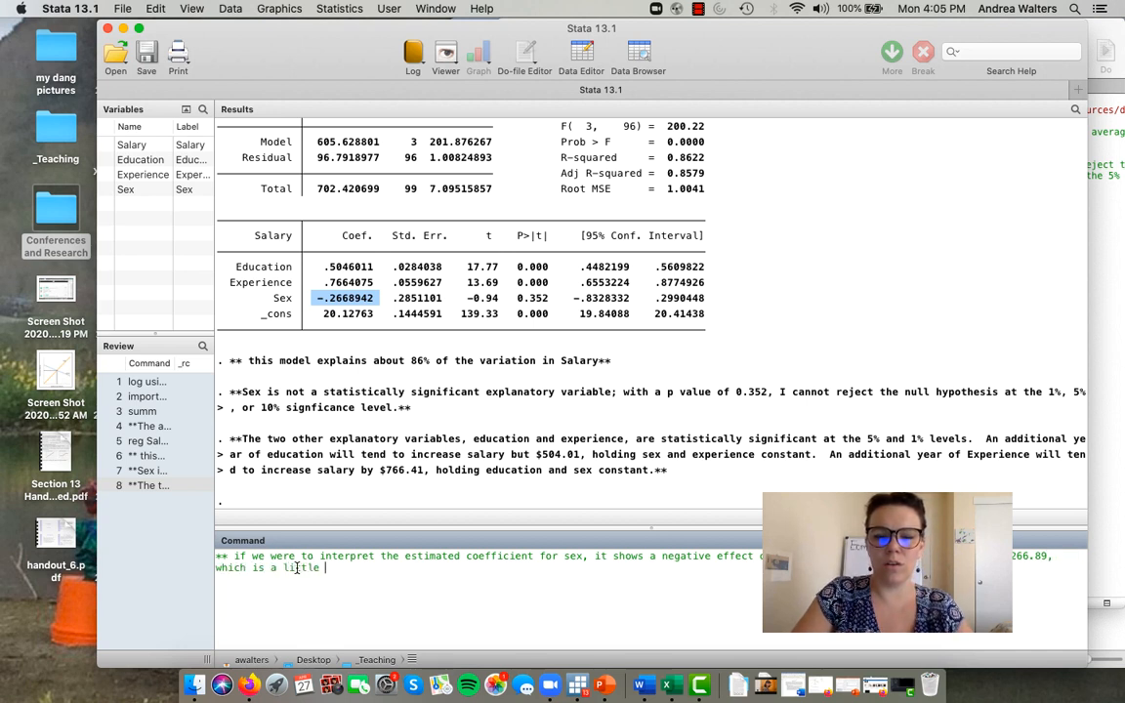
type("more than ")
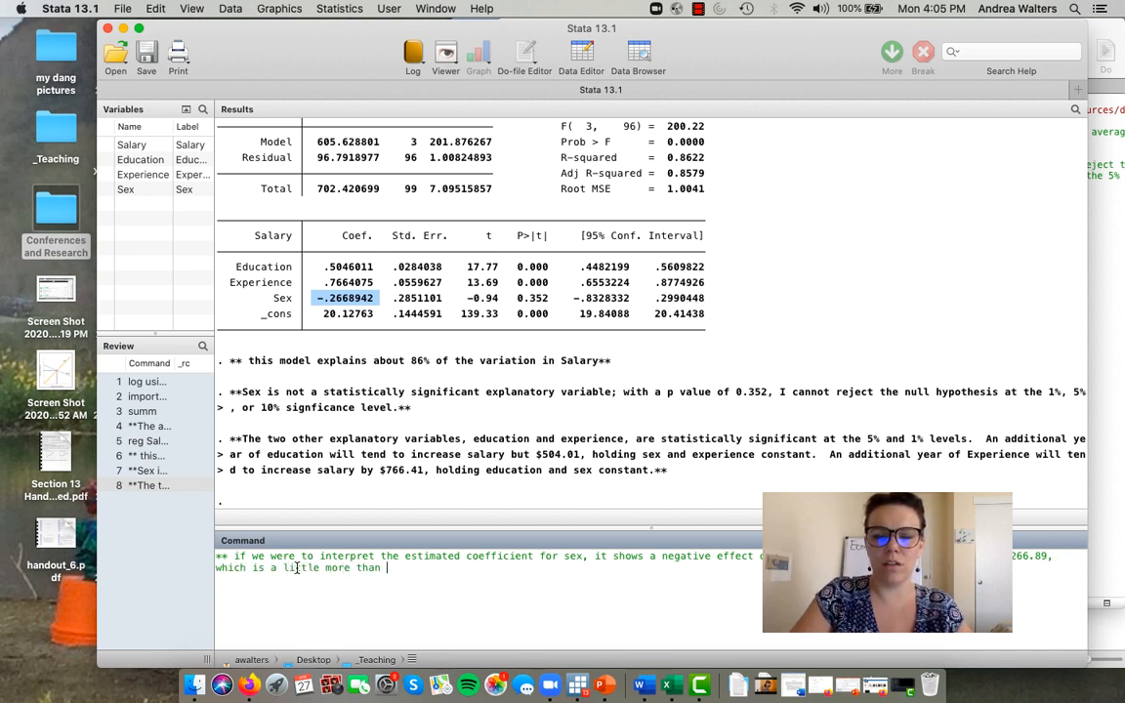
type("half the ")
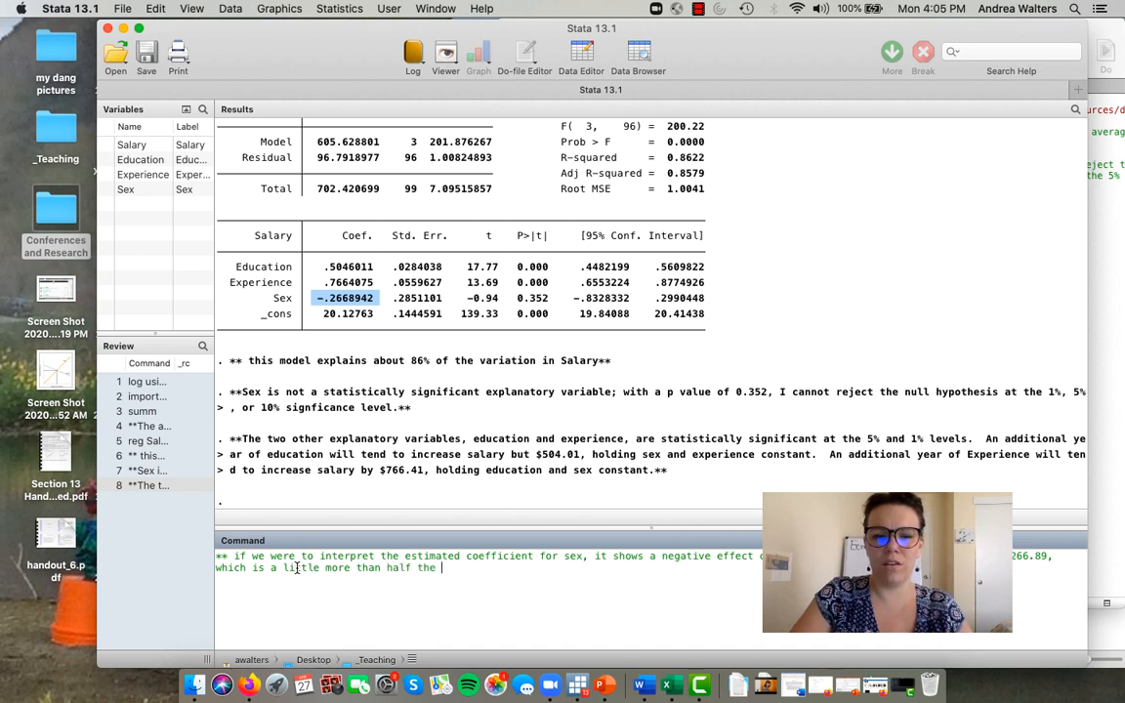
type("effect of a")
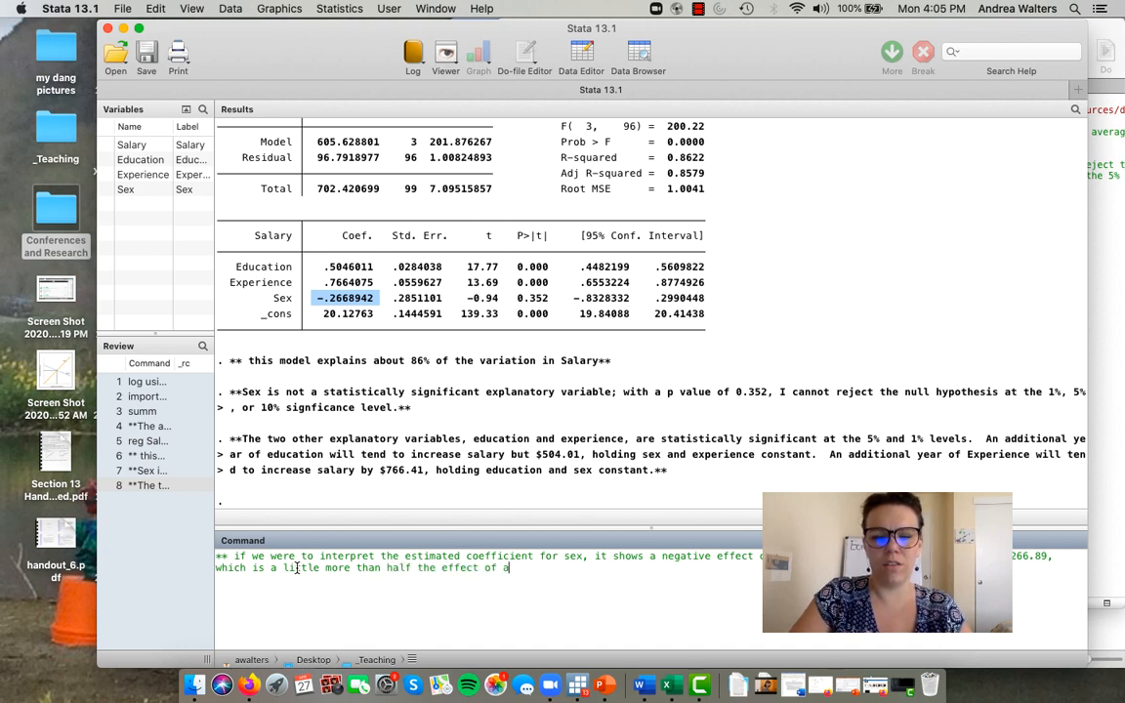
type(" year of eduction.")
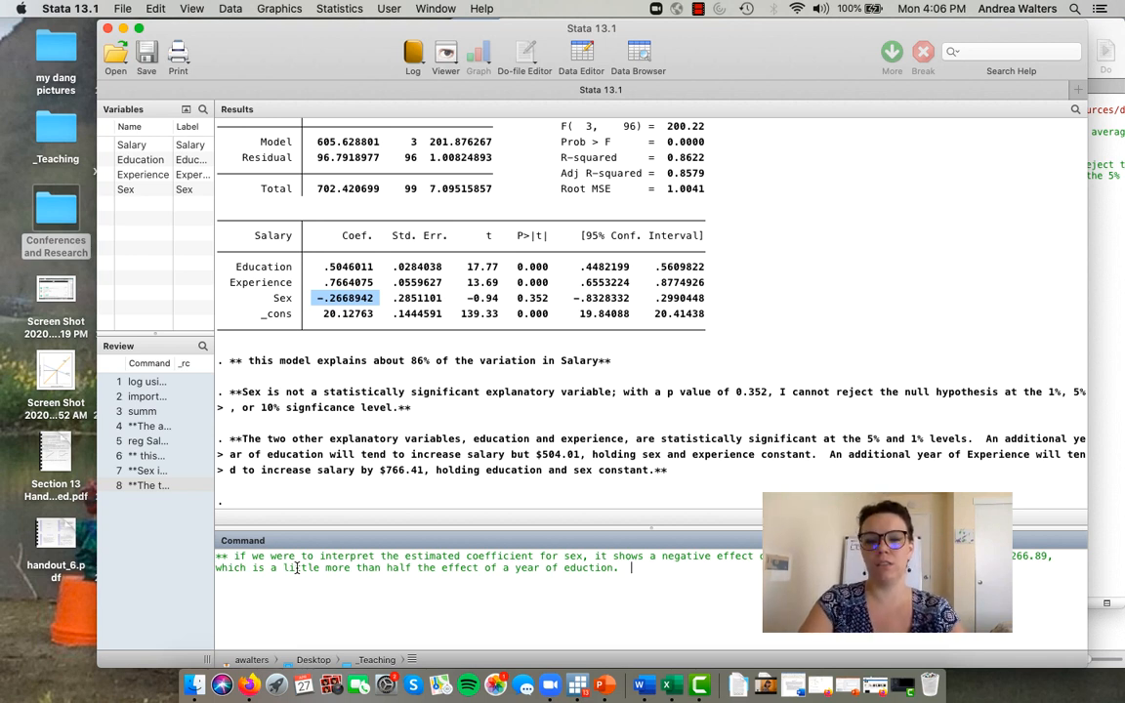
- Complete the comment with a sentence starting "Being male tends to" and ending "and experience constant.**"
type("Being m")
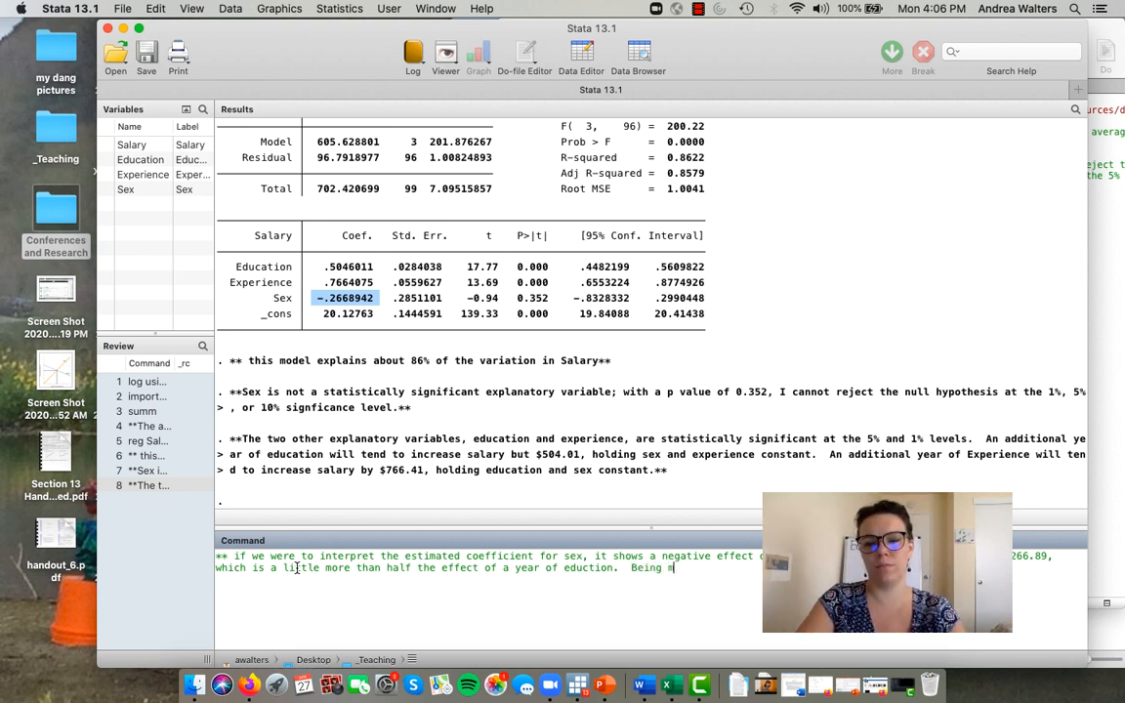
type("ale tends to de")
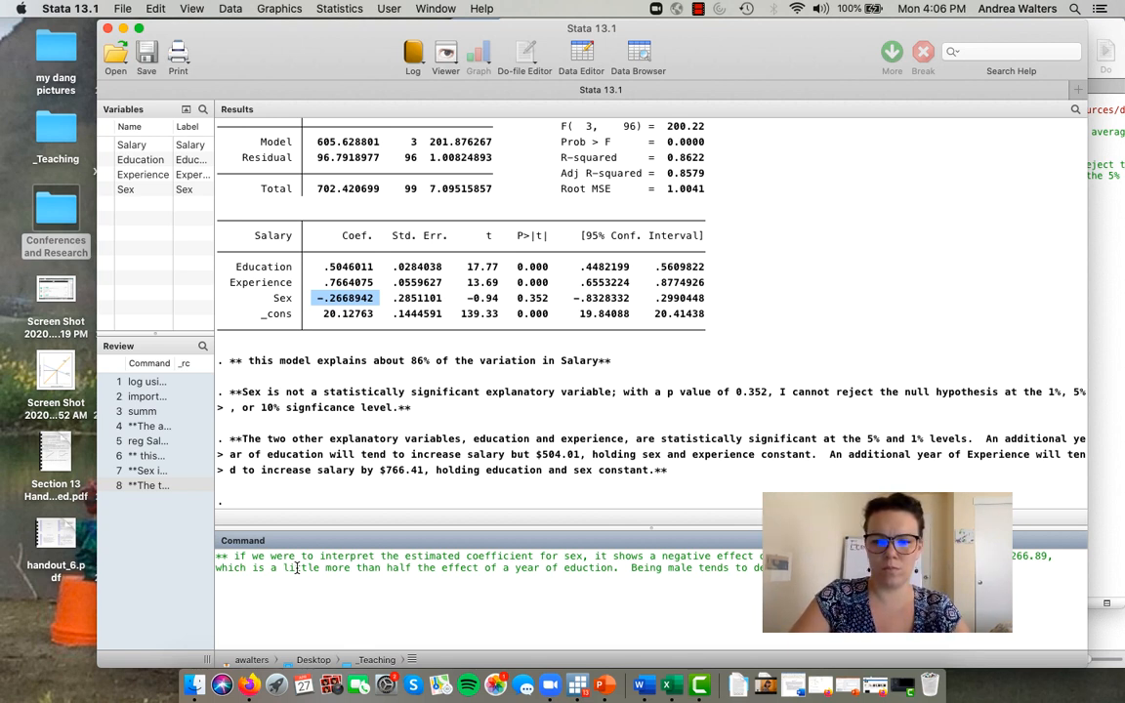
type("ona nd")
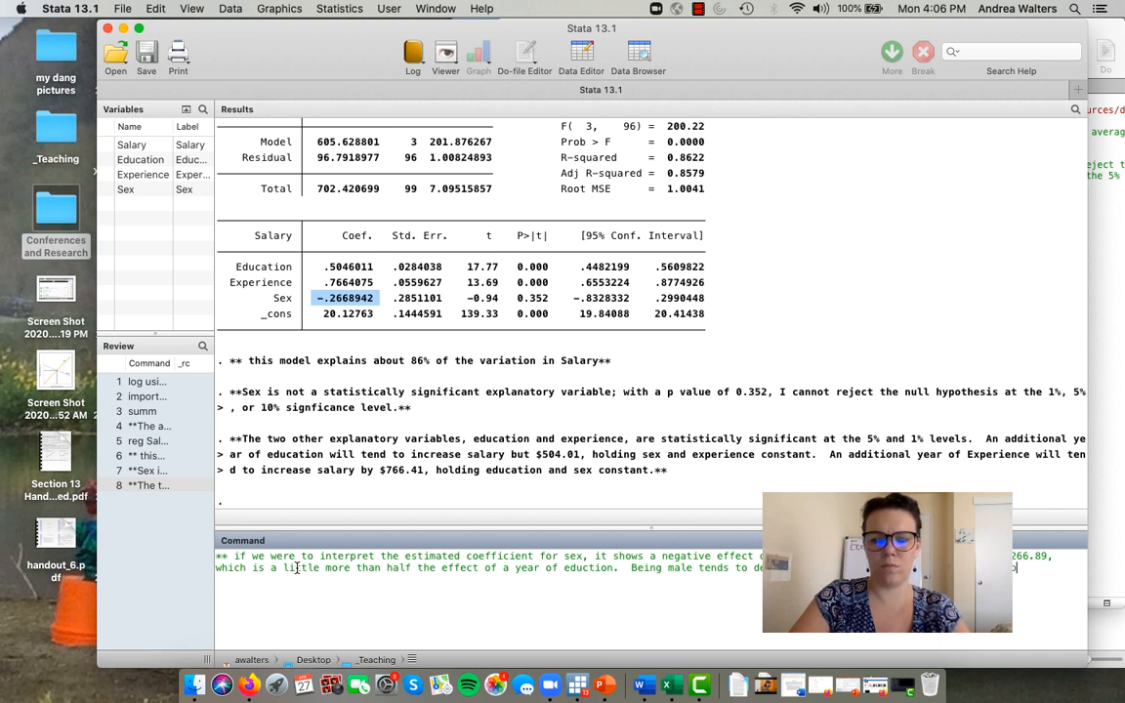
key("BackSpace")
key("BackSpace")
key("BackSpace")
key("BackSpace")
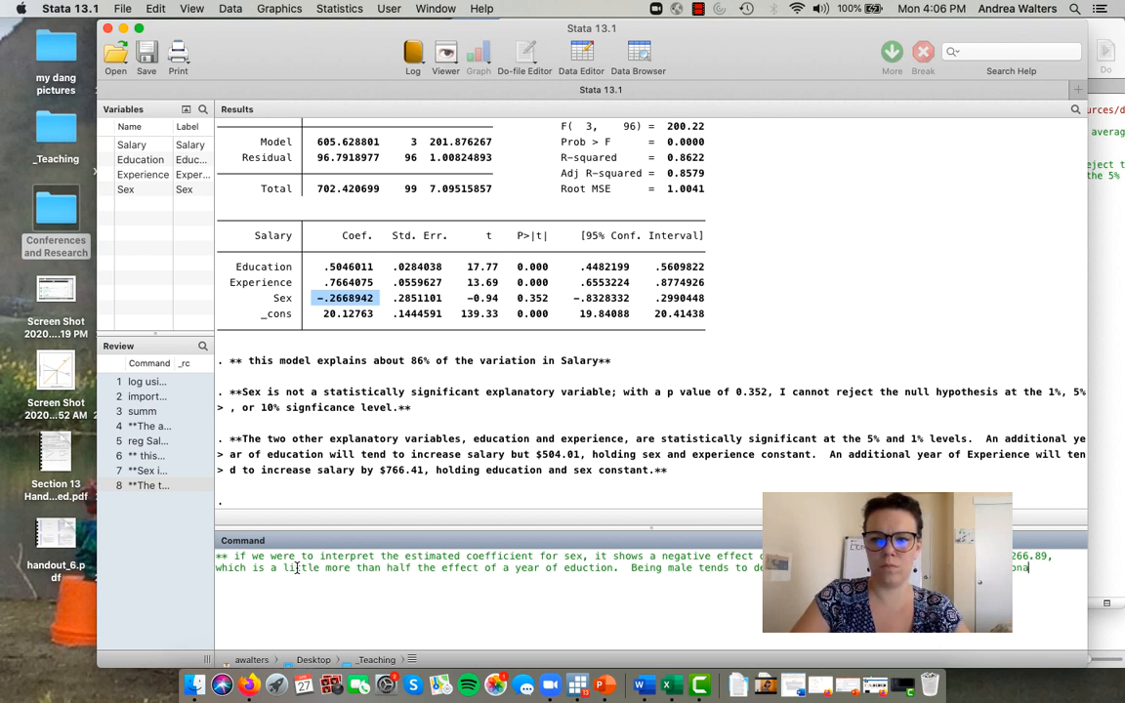
type("a")
type("xpe")
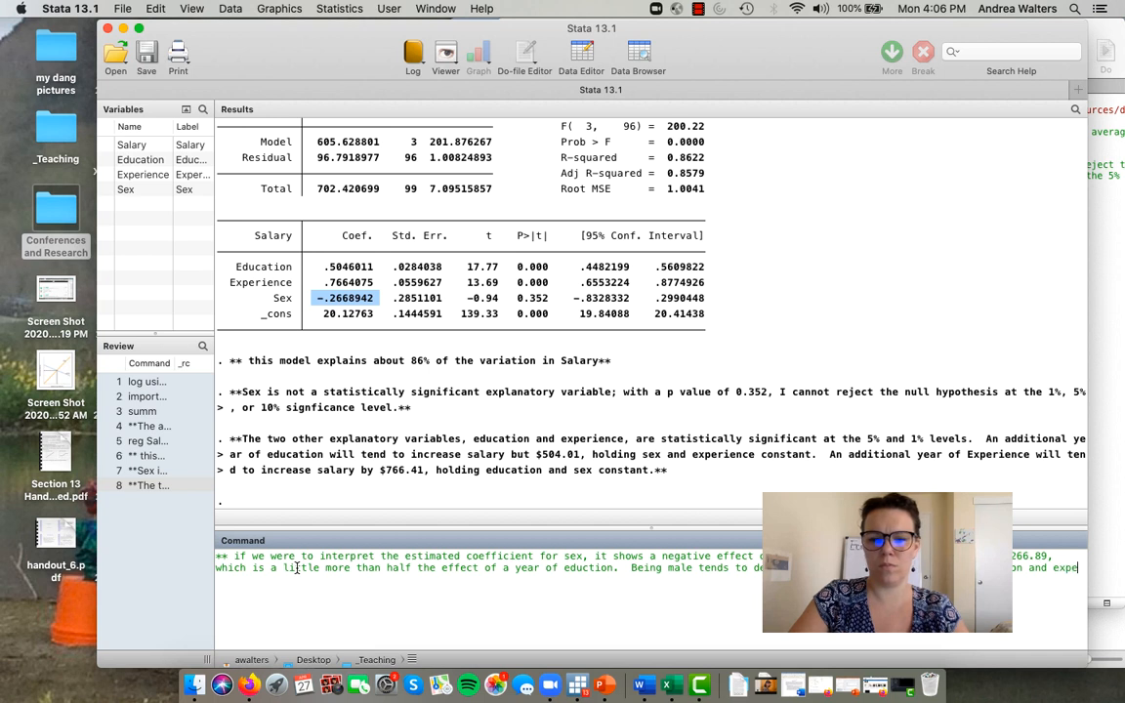
type("rience constant.")
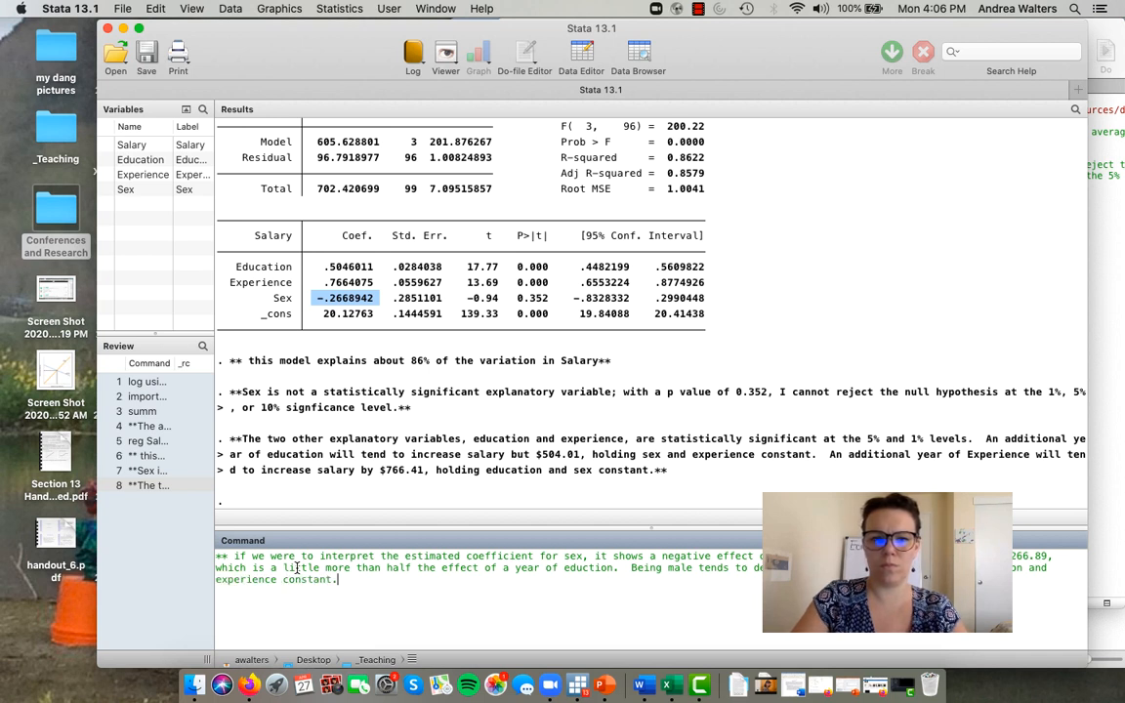
type("**")
- Copy the comment about the sex coefficient into line 9 of the do-file, start line 10, and clear the command line
left_click_drag(350, 579, 195, 565)
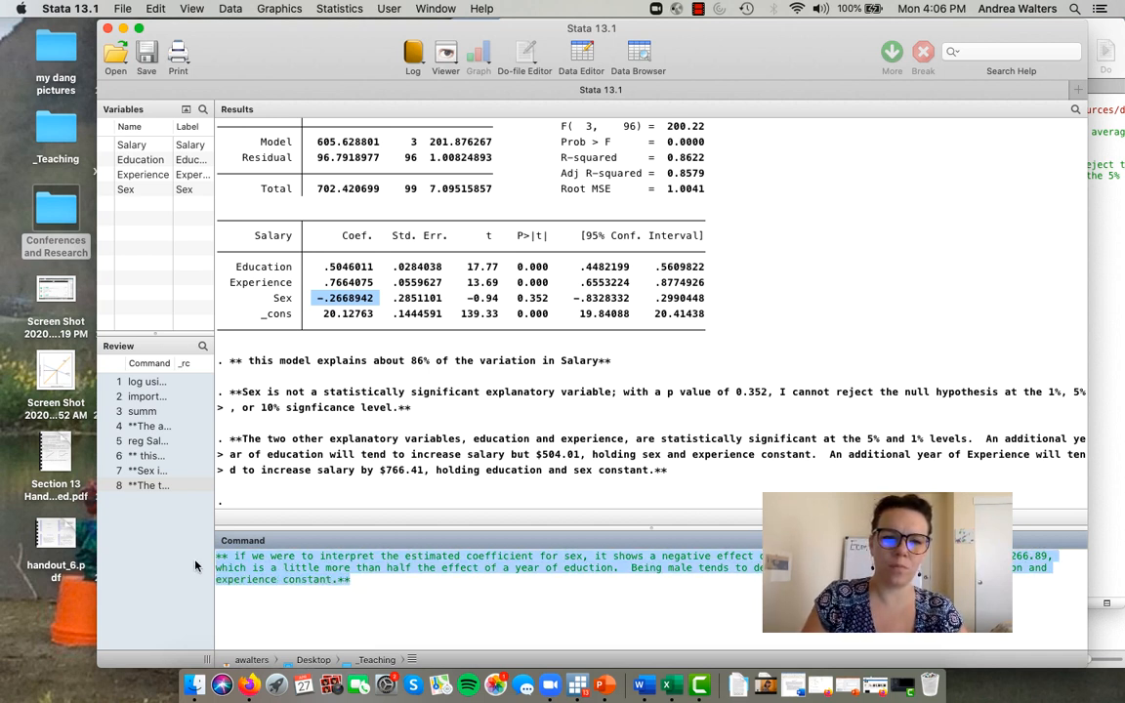
key("super+c")
left_click(1122, 431)
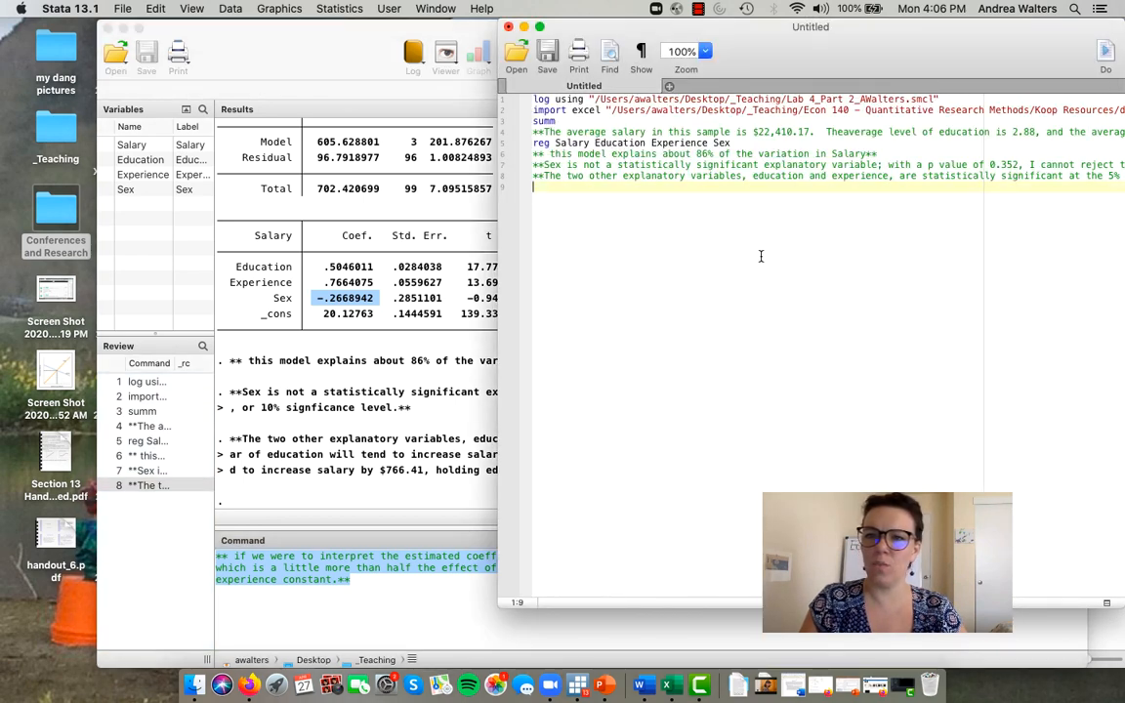
key("super+v")
key("Return")
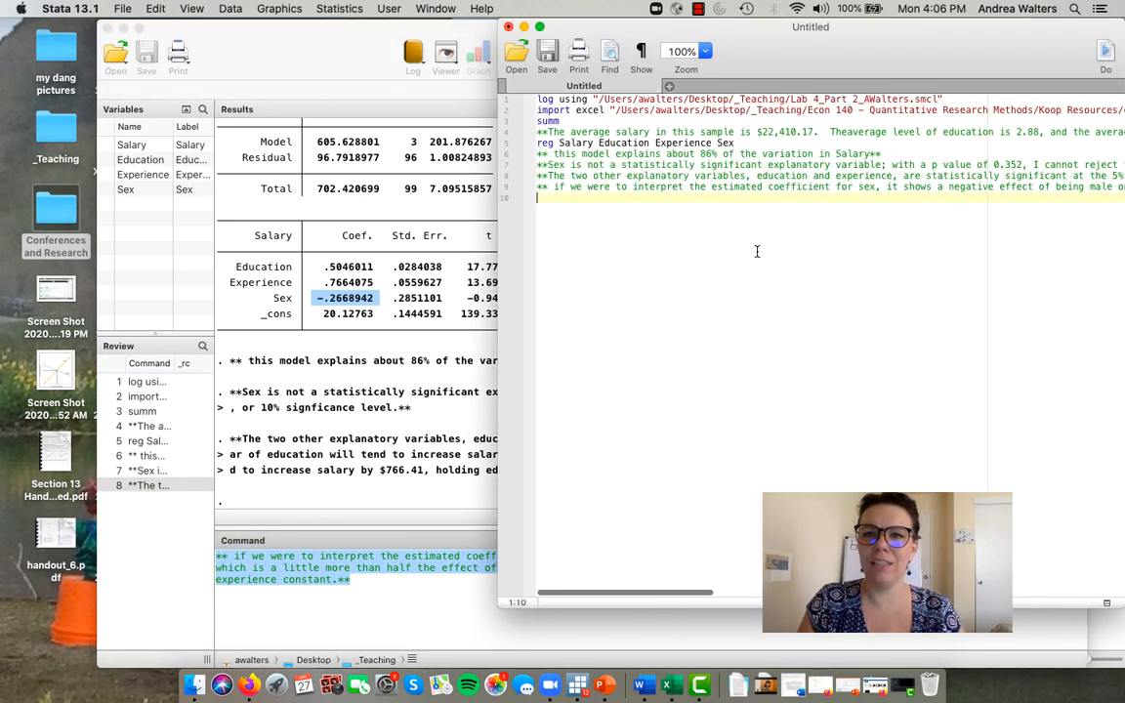
left_click(247, 635)
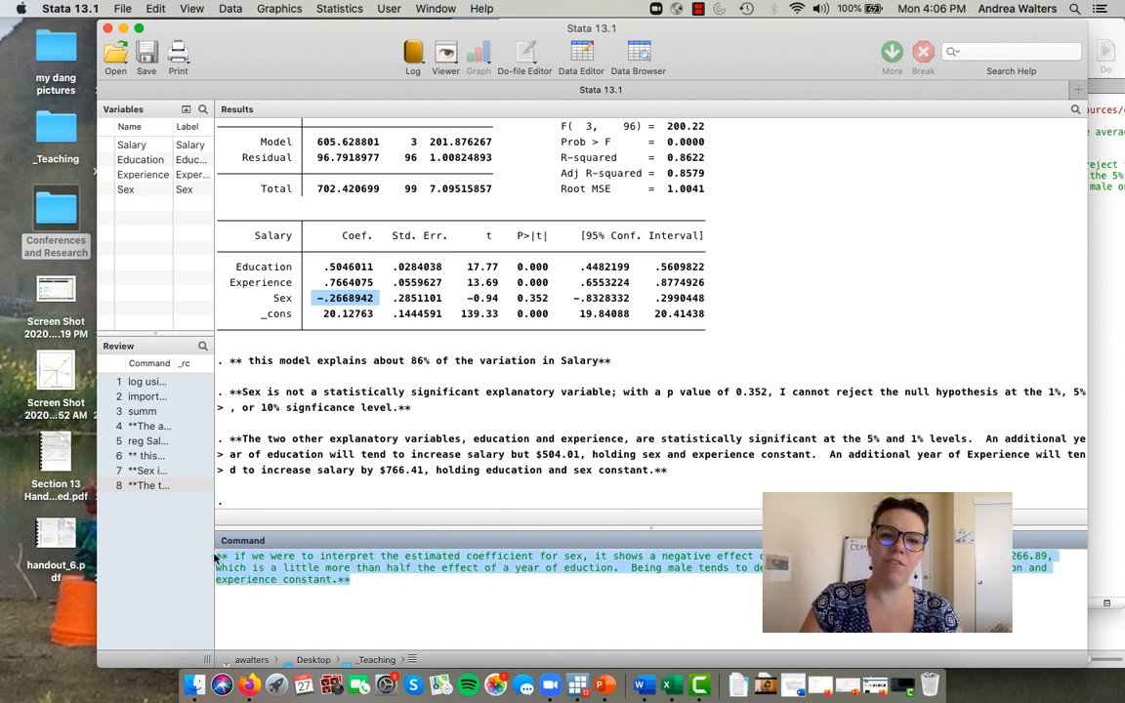
key("BackSpace")
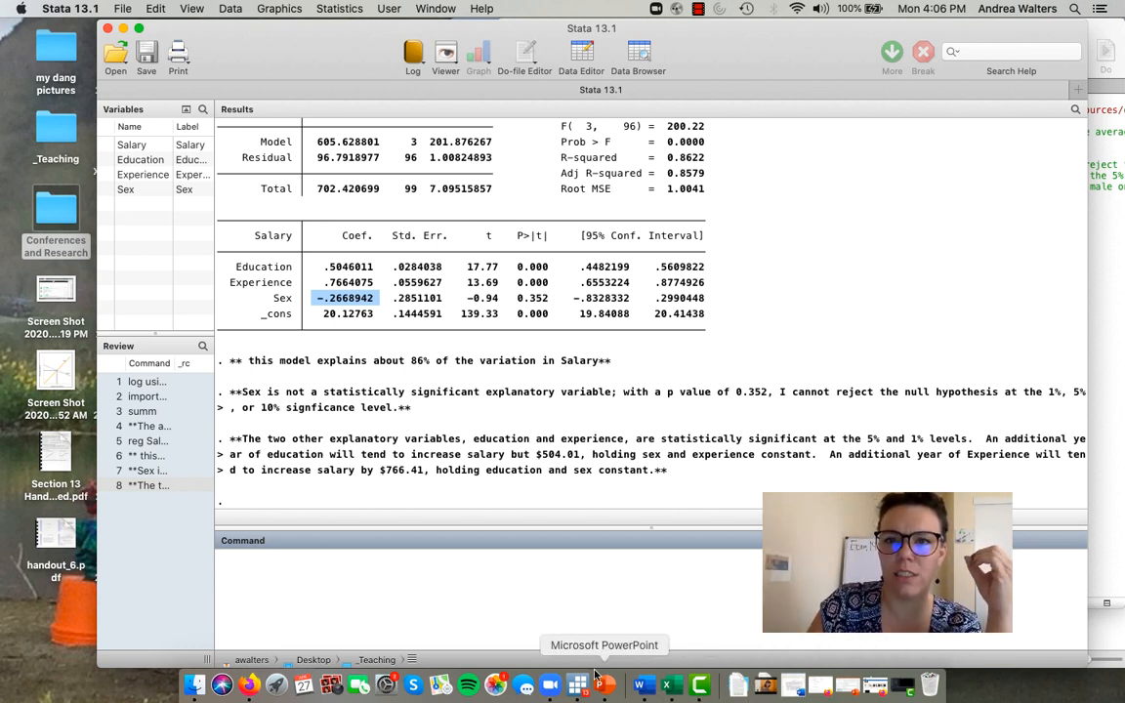
- Move the Stata windows aside, check Example 7.7 part c in the Lab 4_Assignment Word document, and return to the do-file
left_click_drag(743, 51, 686, 77)
left_click(808, 29)
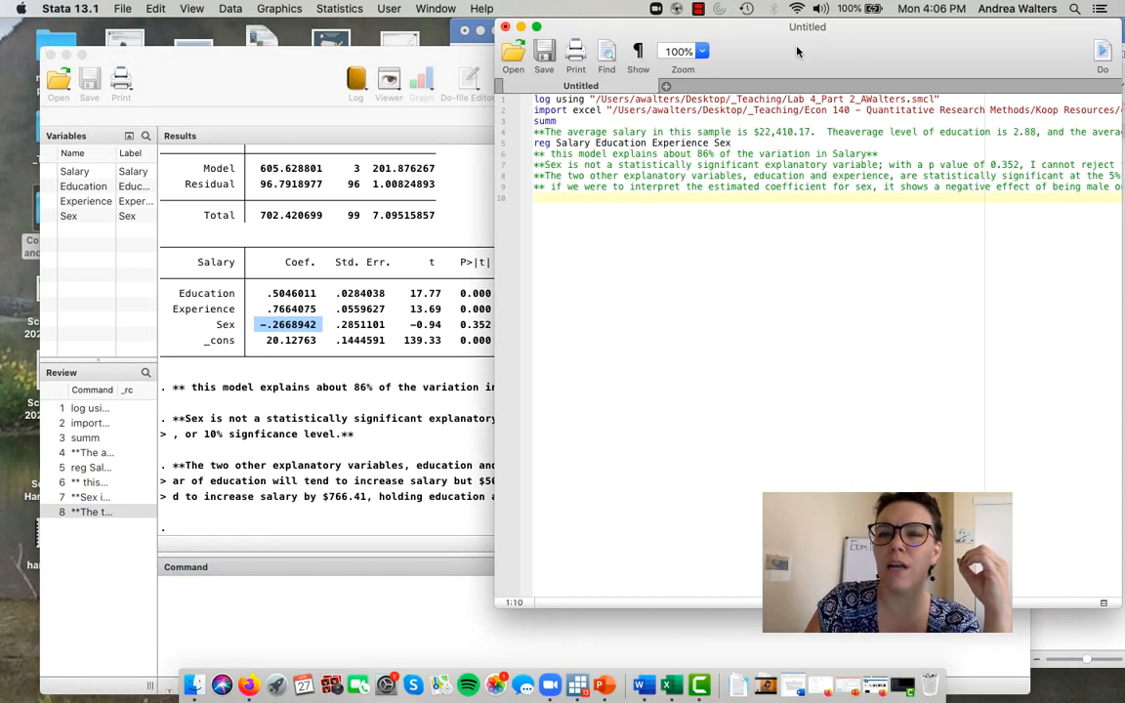
left_click_drag(797, 51, 369, 60)
left_click(877, 86)
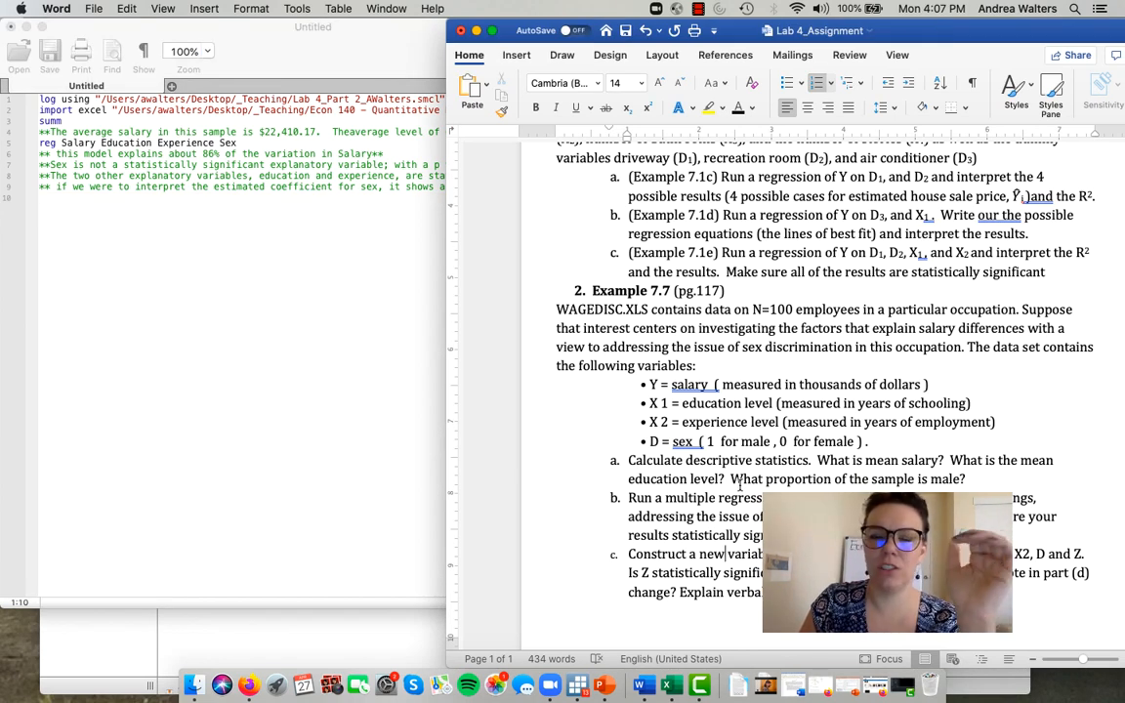
left_click(312, 375)
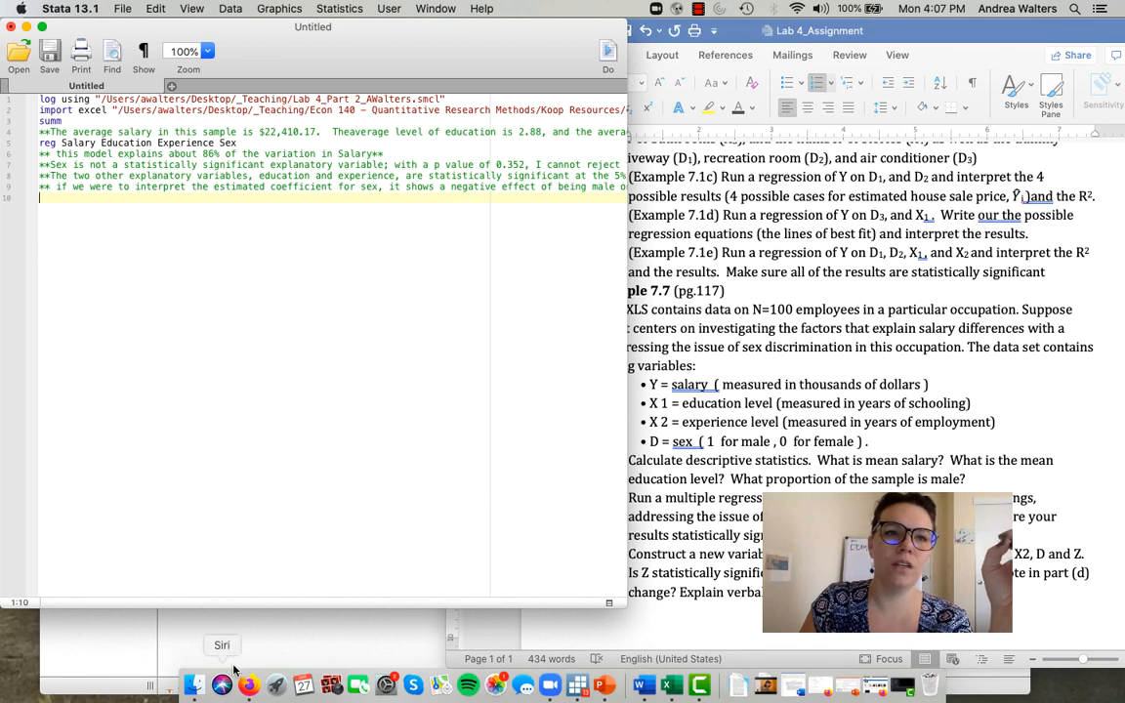
- Generate the interaction variable SxExp in Stata as Sex multiplied by Experience
left_click(234, 618)
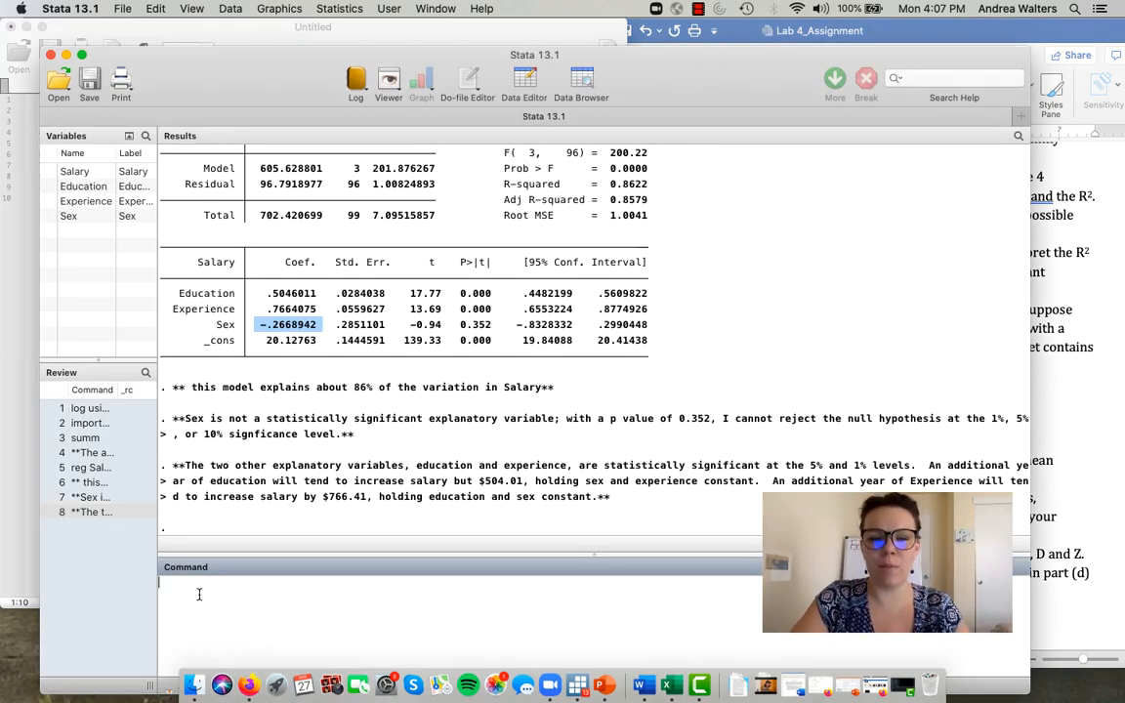
type("gen")
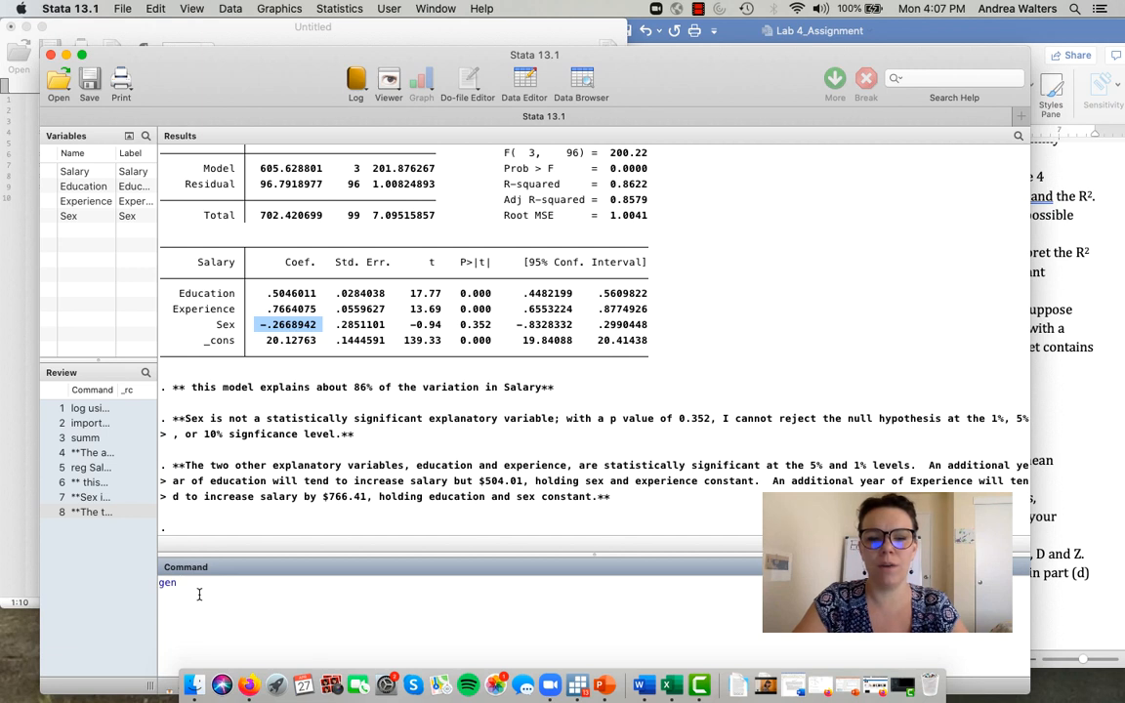
type("S")
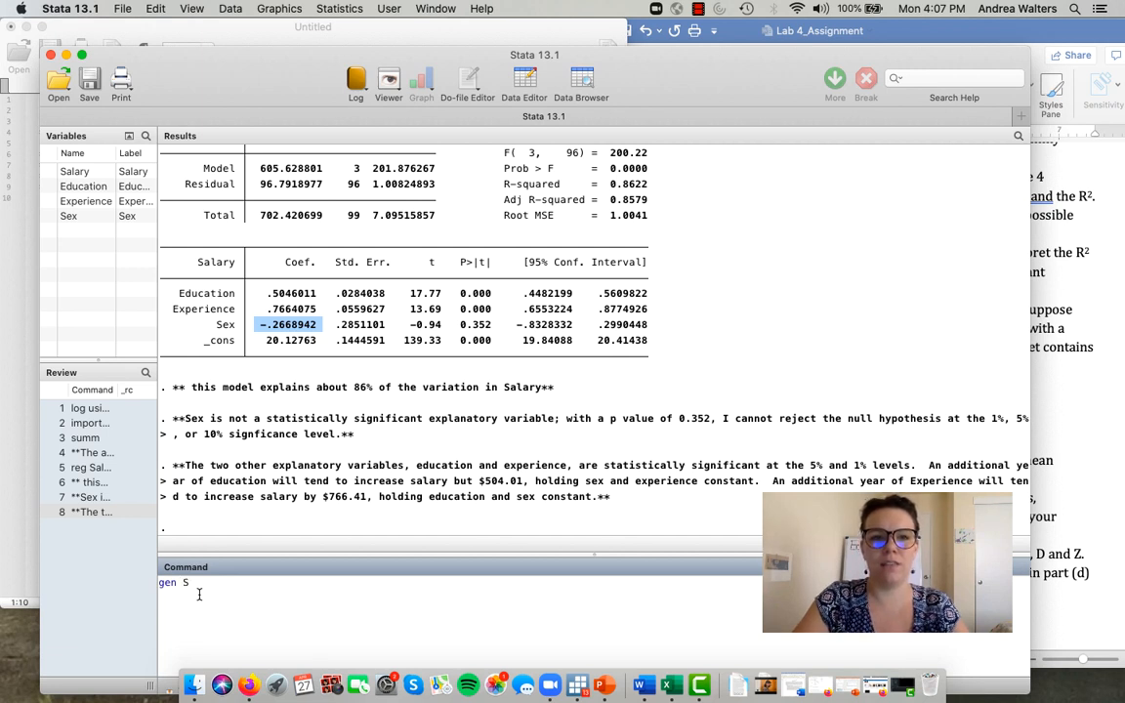
type("xExp =")
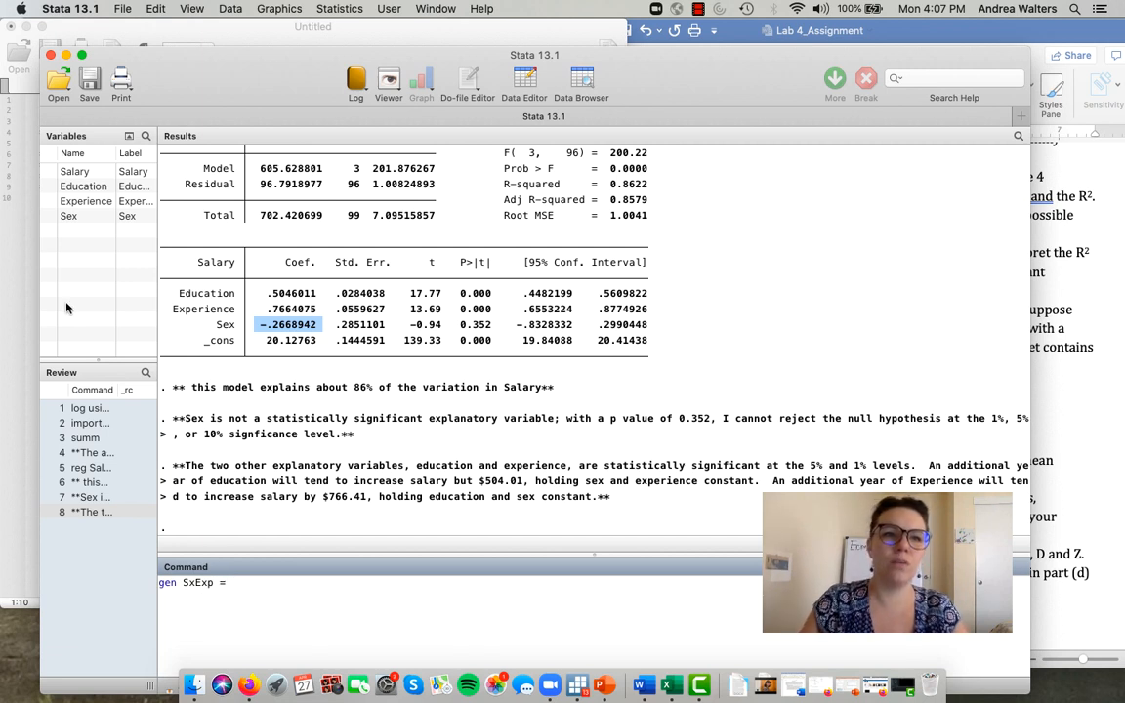
left_click(46, 217)
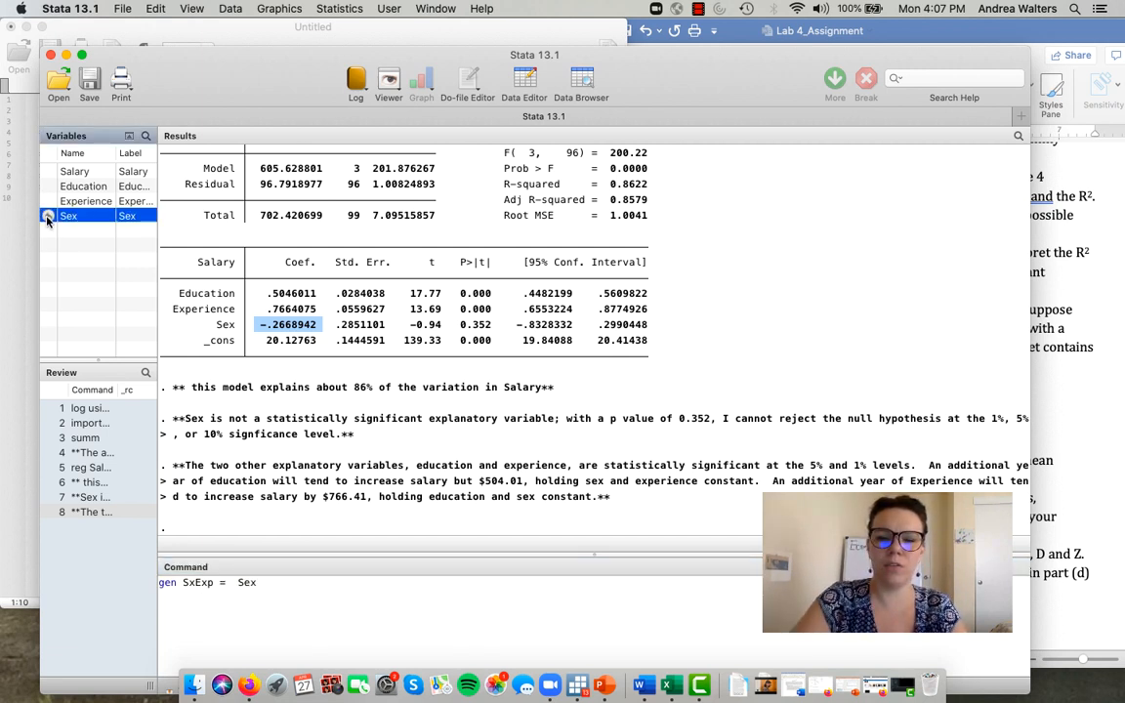
type("*")
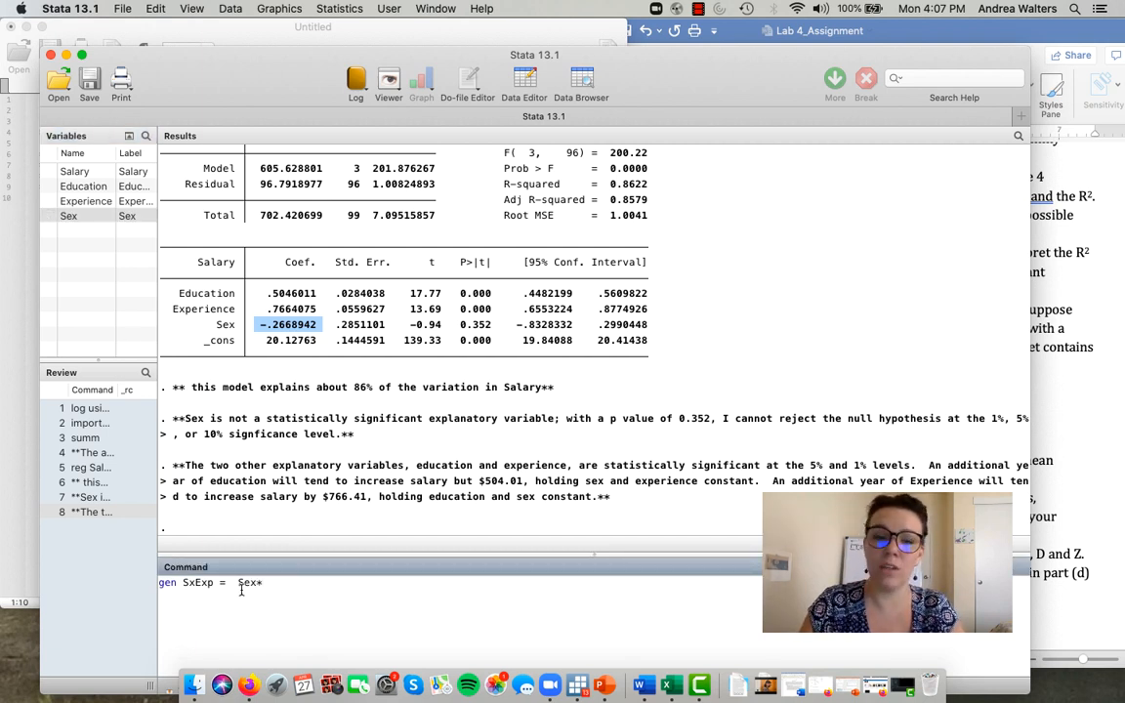
left_click(48, 202)
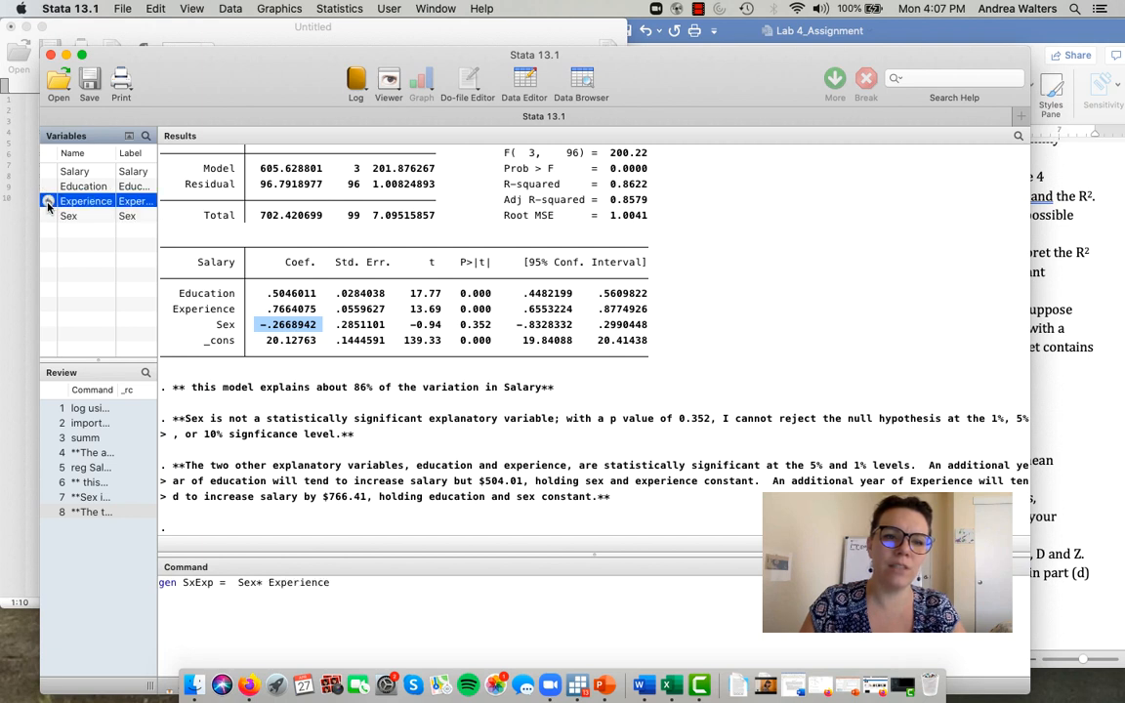
key("Return")
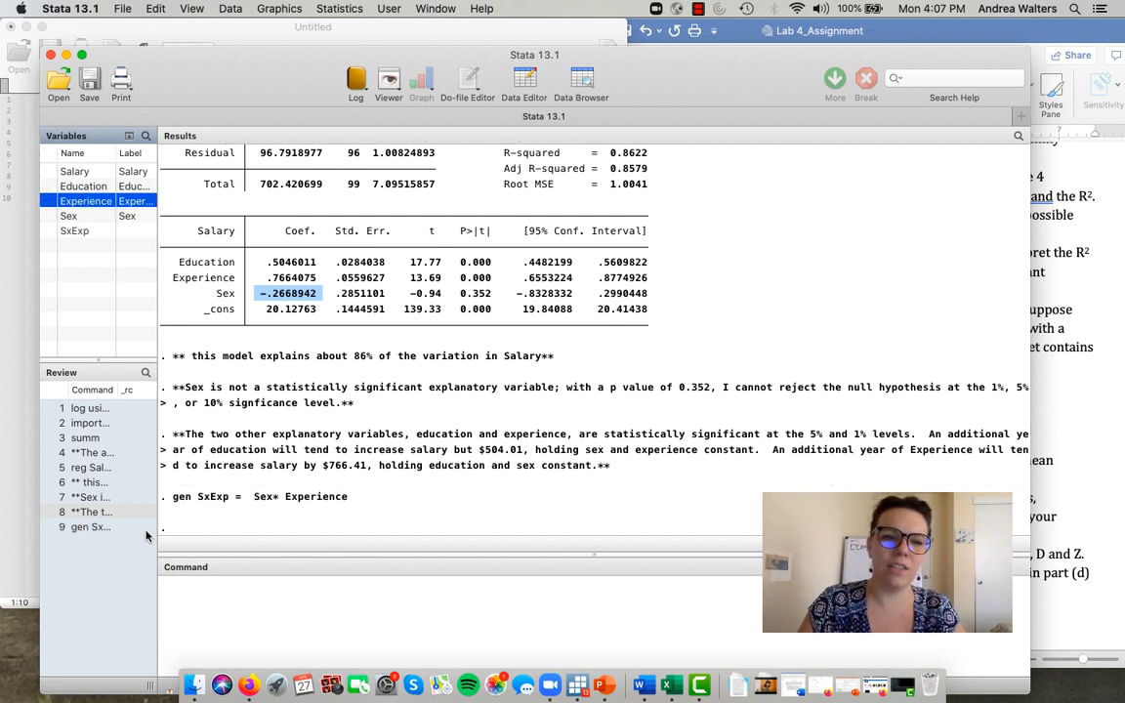
- Copy the executed gen SxExp command into line 10 of the do-file
left_click(90, 527)
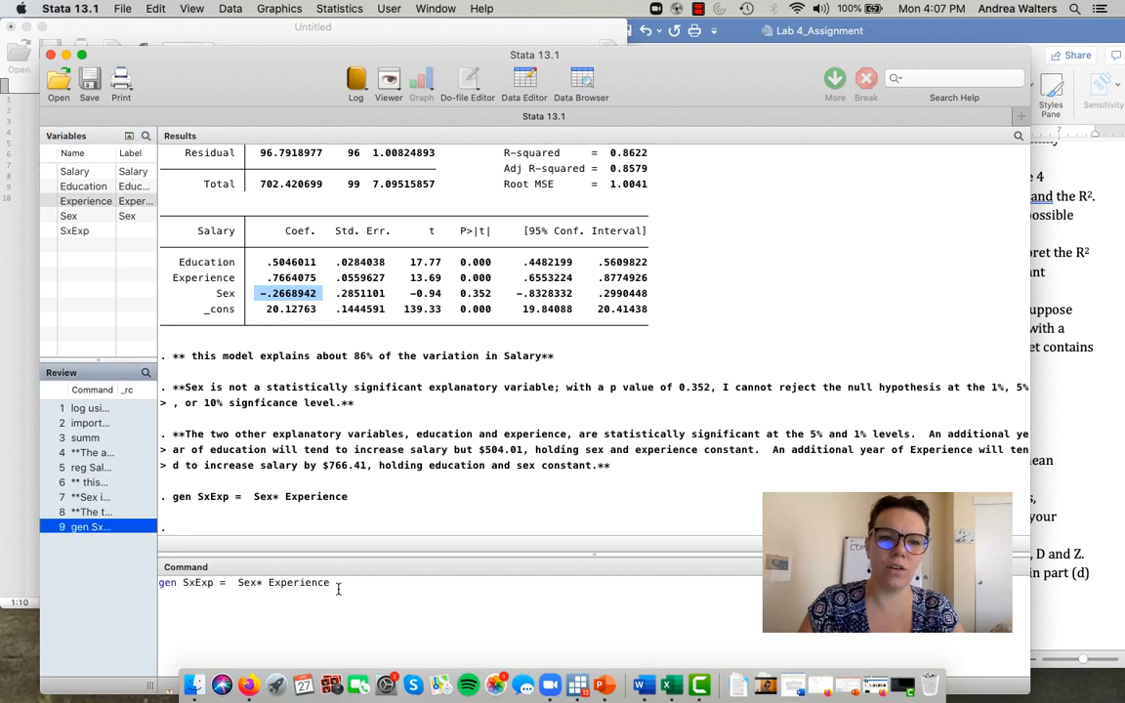
left_click(4, 482)
key("super+v")
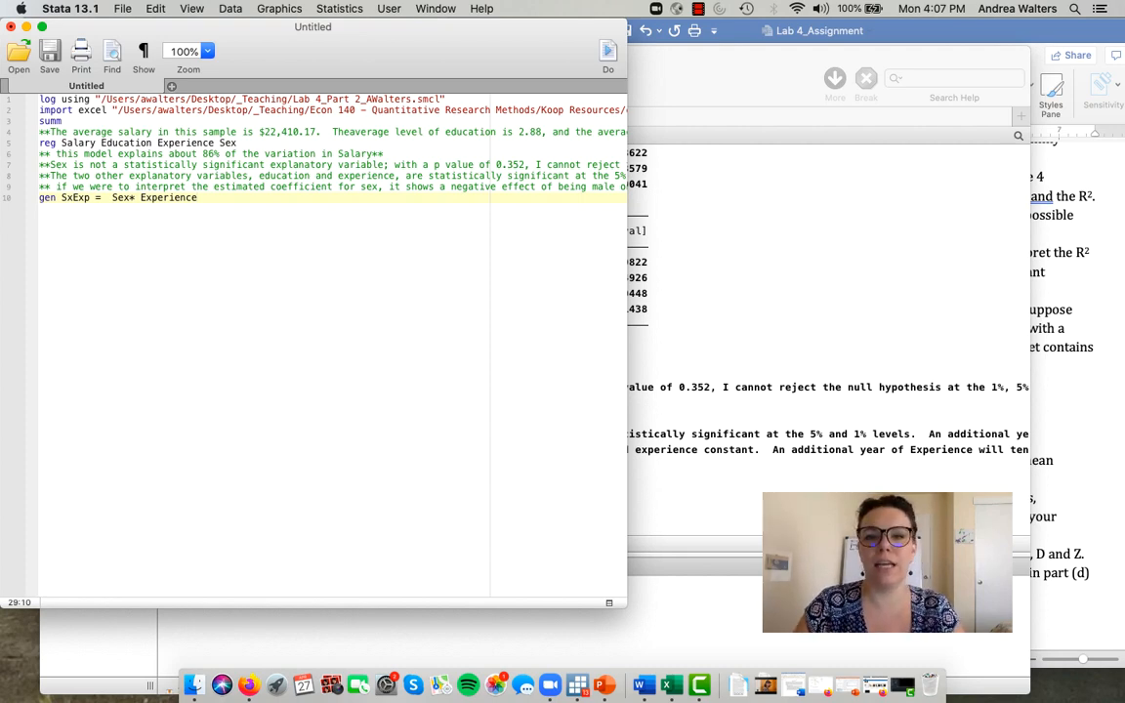
- Clear the recalled command in Stata's main window and run summ for descriptive statistics on all variables
left_click(508, 630)
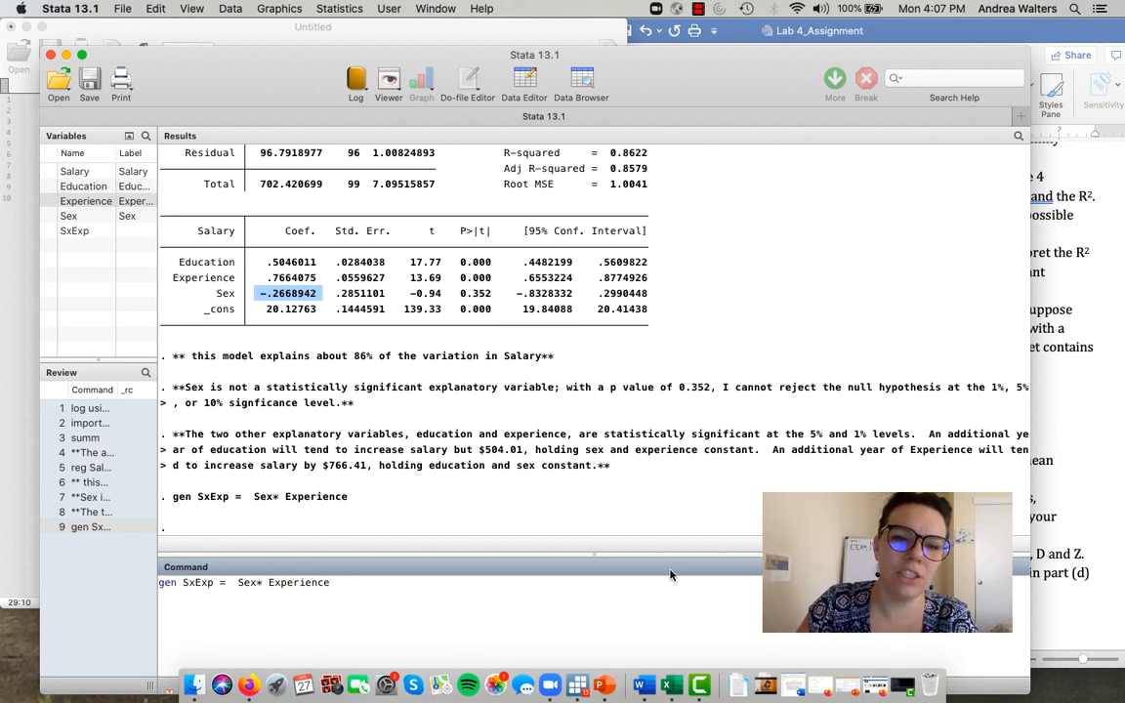
left_click_drag(317, 590, 144, 586)
key("BackSpace")
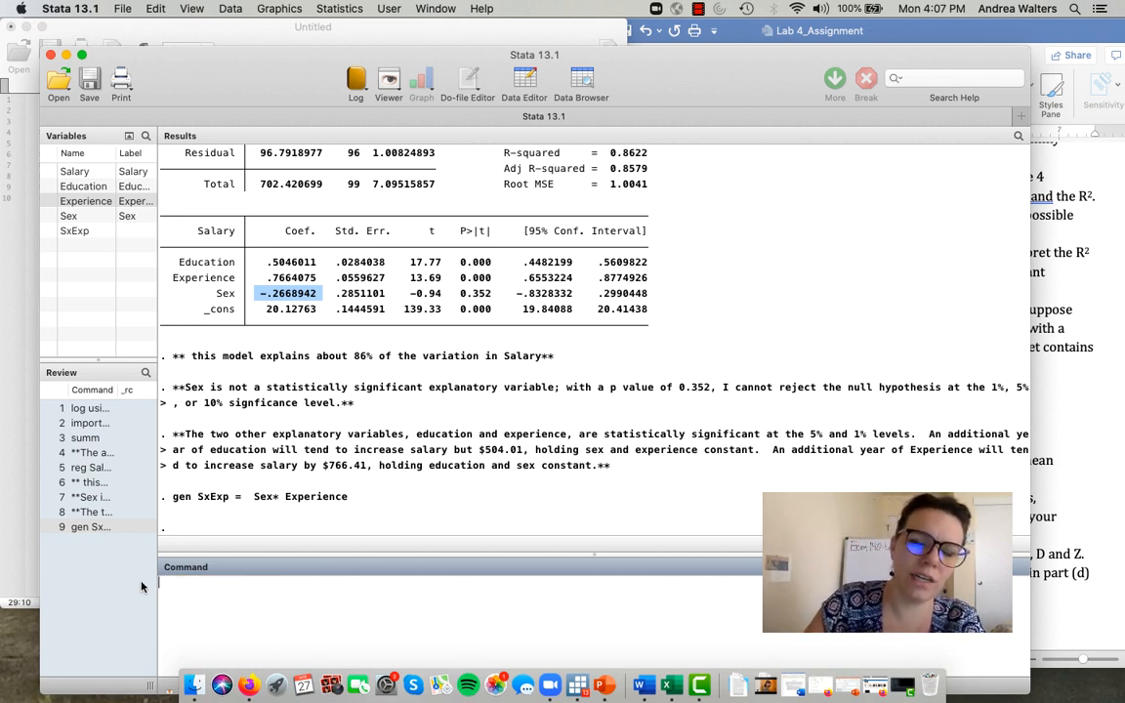
type("summ")
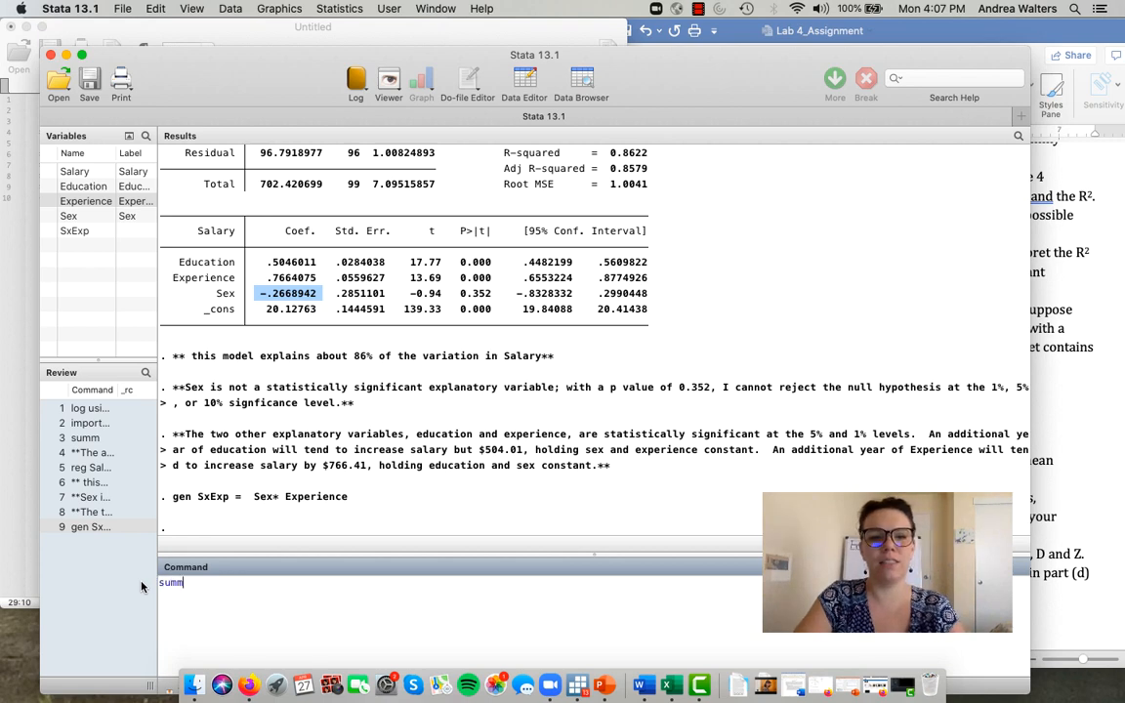
key("Return")
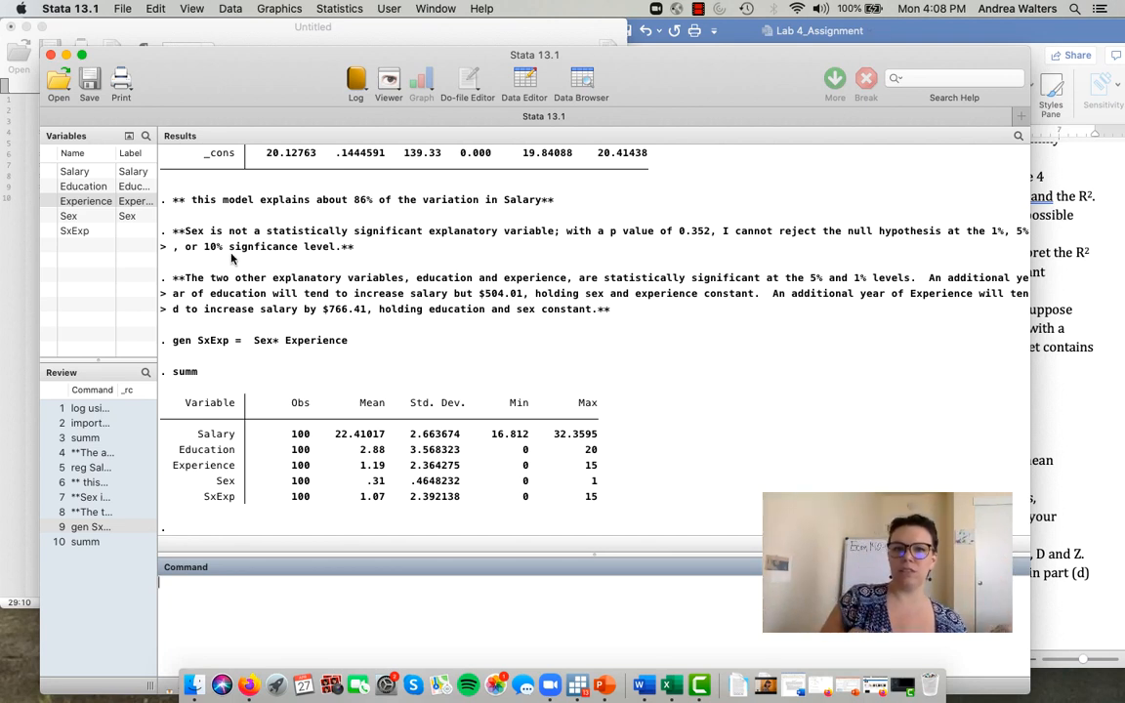
- Switch to the Lab 4_Assignment Word document and read which variables Example 7.7 part c requires in the regression
left_click(9, 418)
left_click(779, 342)
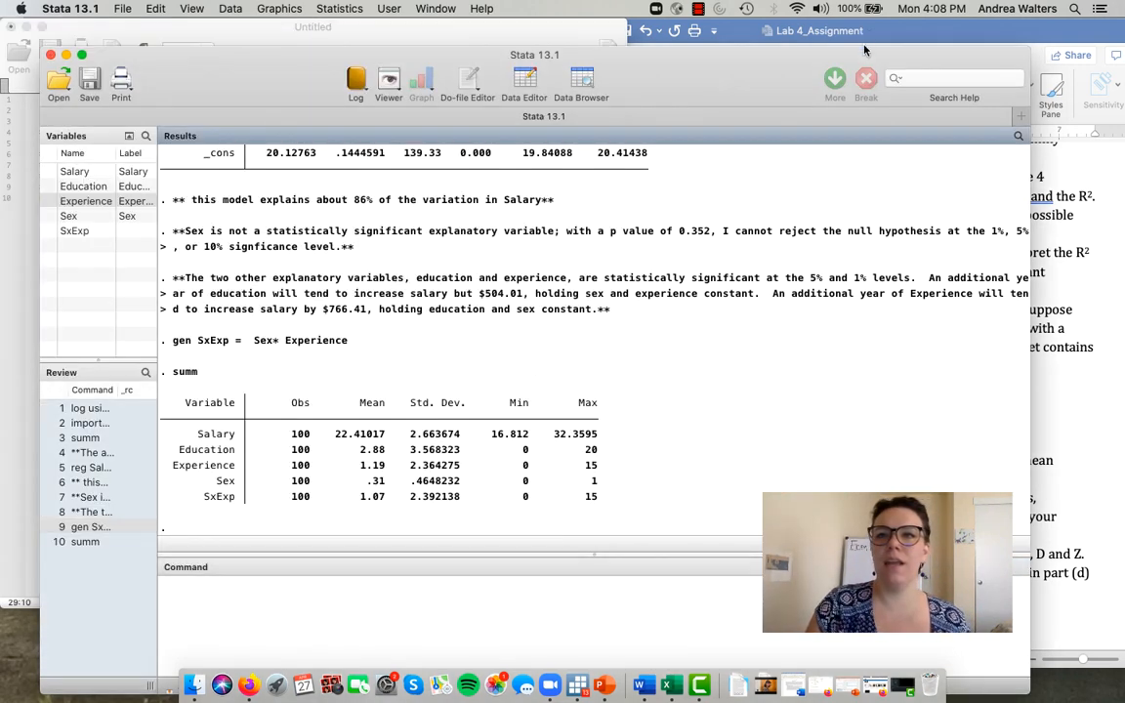
left_click(903, 31)
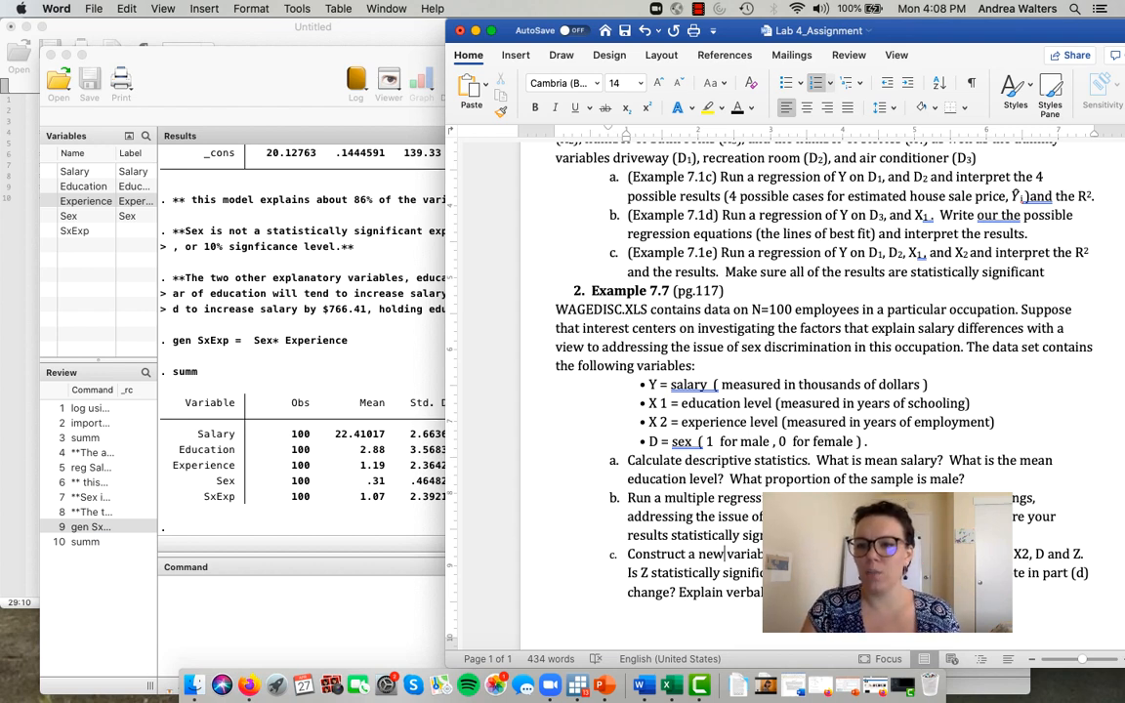
- Return to Stata and regress Salary on Education, Experience, Sex and SxExp
left_click(387, 599)
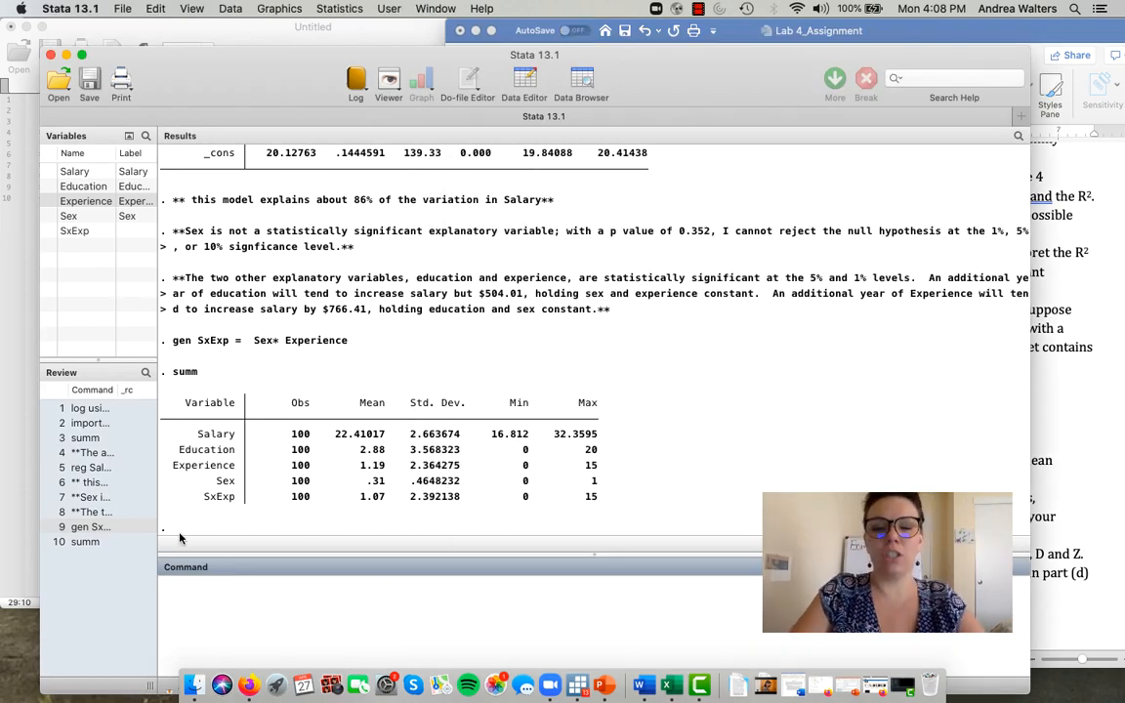
type("reg Sla")
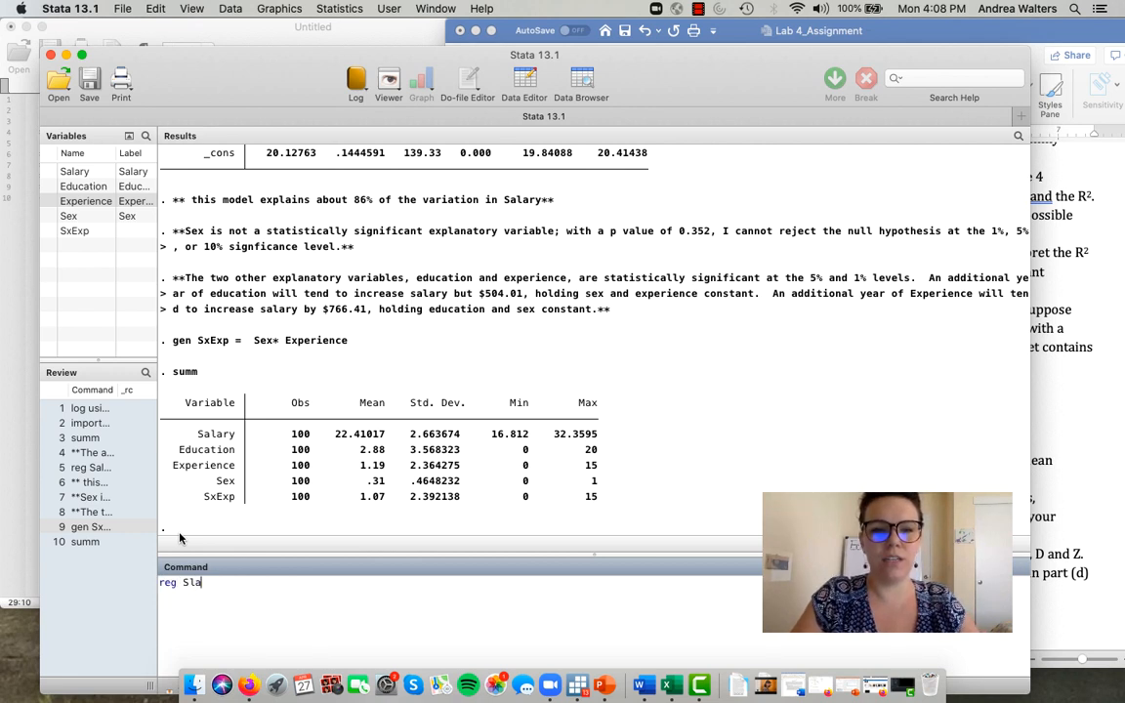
key("BackSpace")
type("alary")
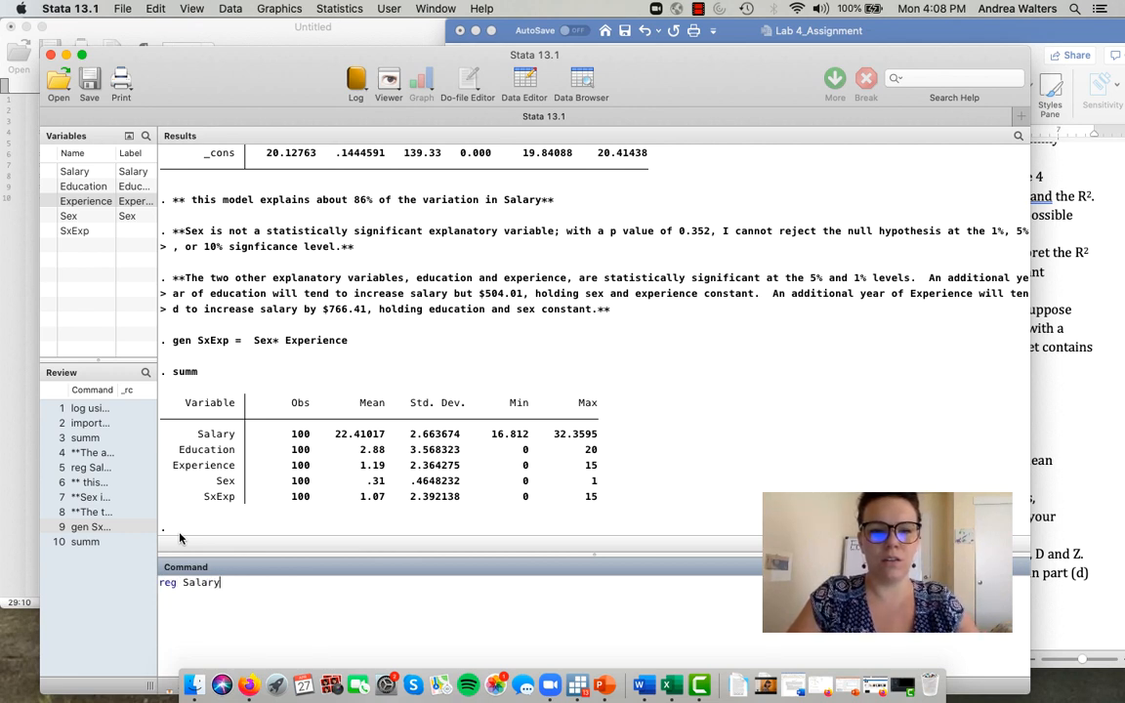
type(" Education")
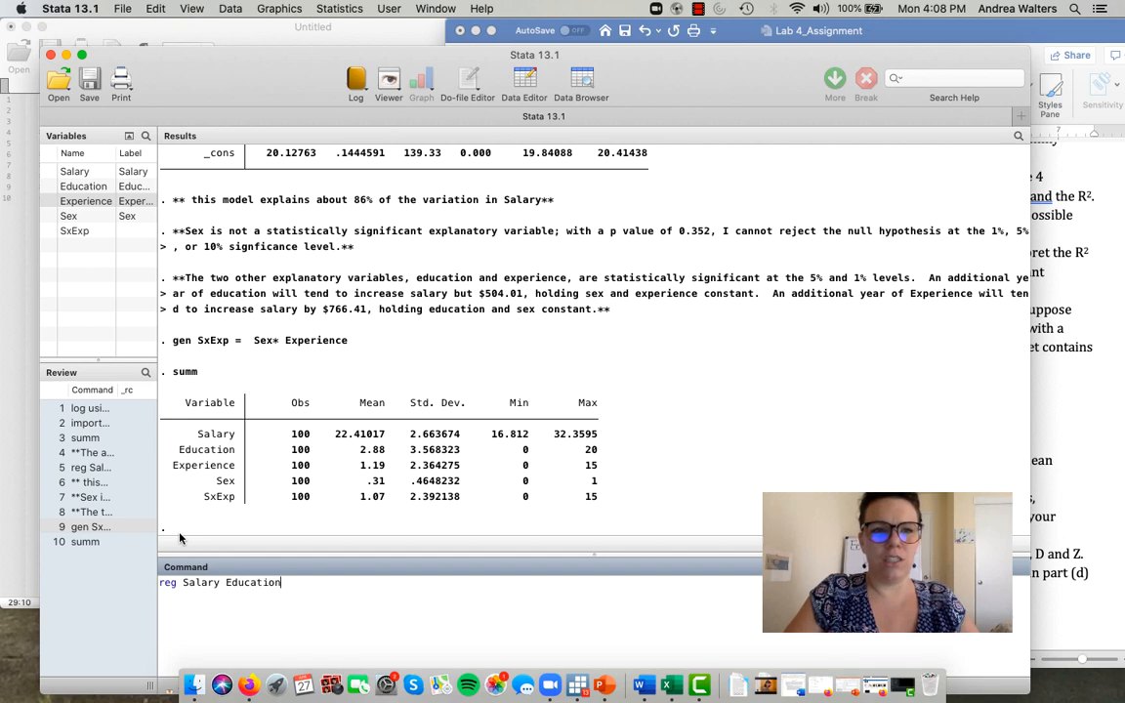
left_click(47, 202)
left_click(47, 216)
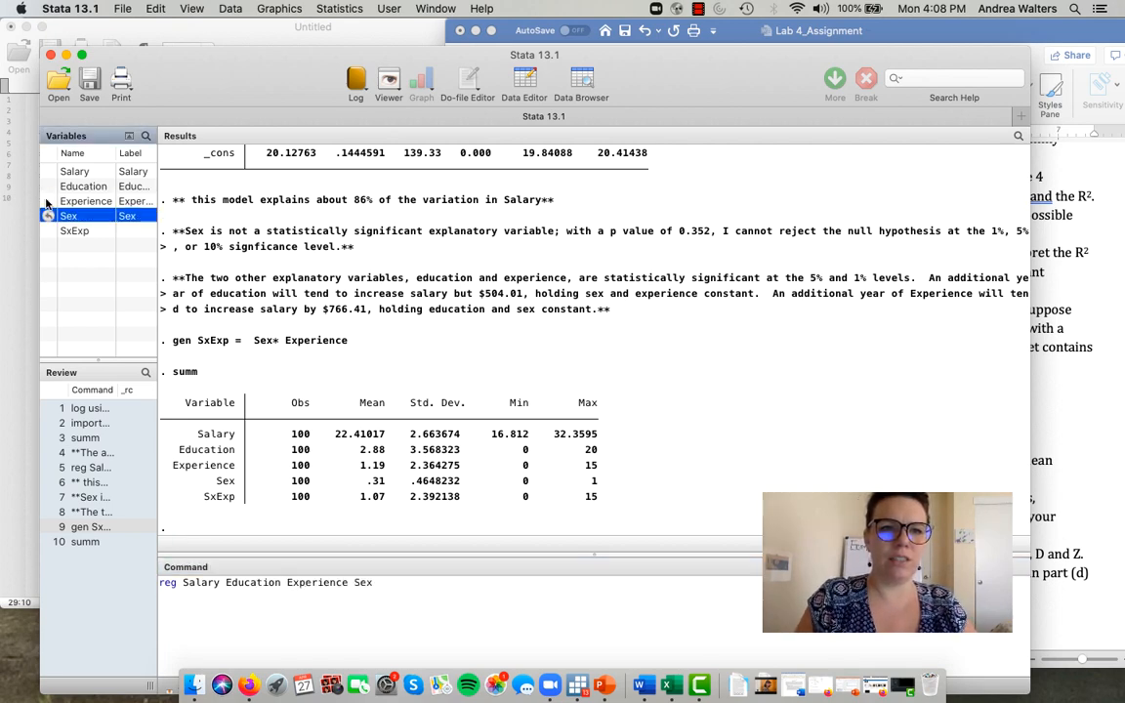
left_click(47, 230)
key("Return")
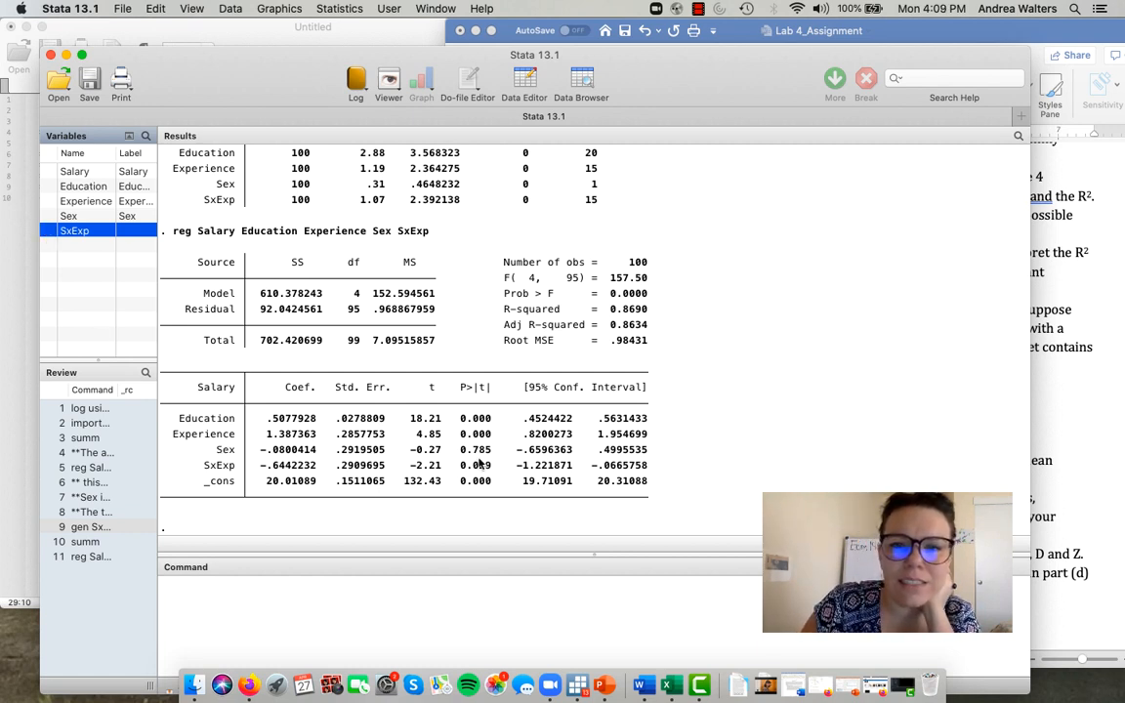
- Examine the t statistics and p-values of Sex and SxExp in the new regression output
left_click_drag(436, 449, 377, 452)
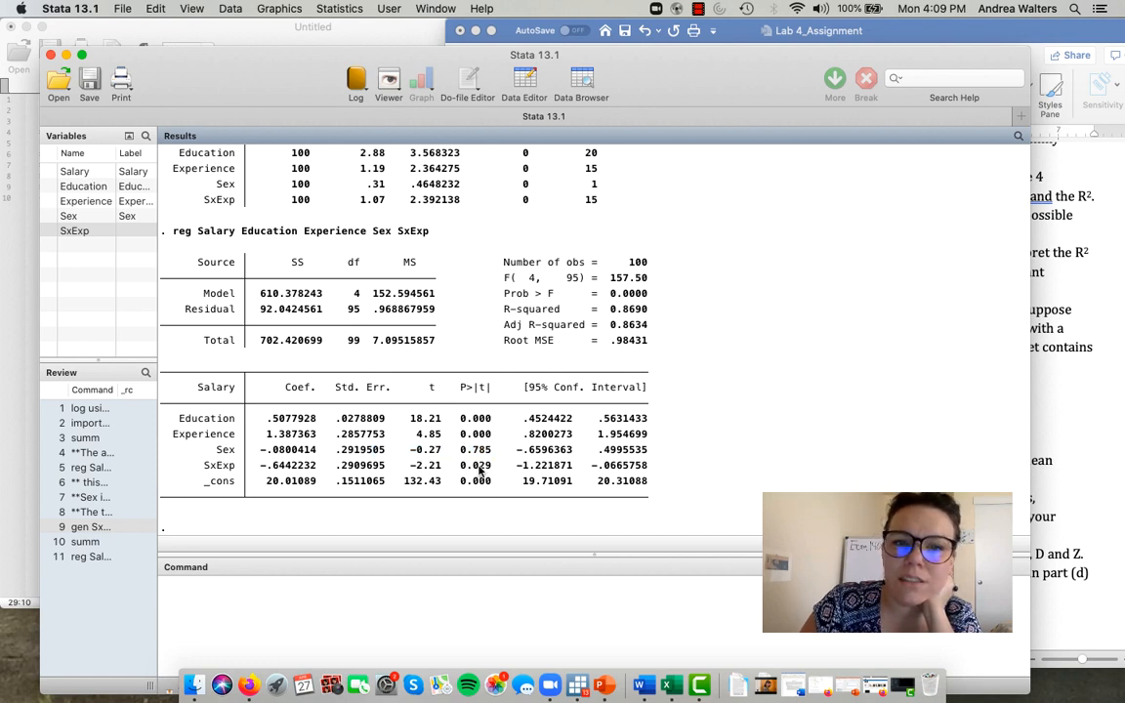
left_click_drag(459, 466, 481, 478)
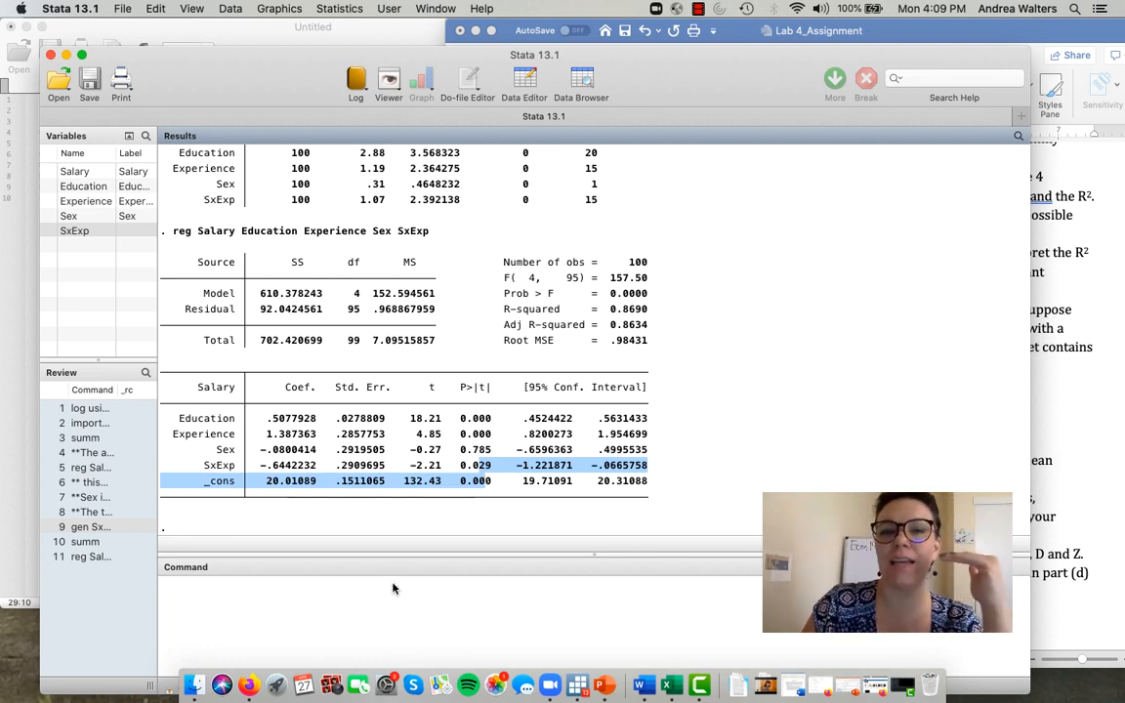
left_click(395, 613)
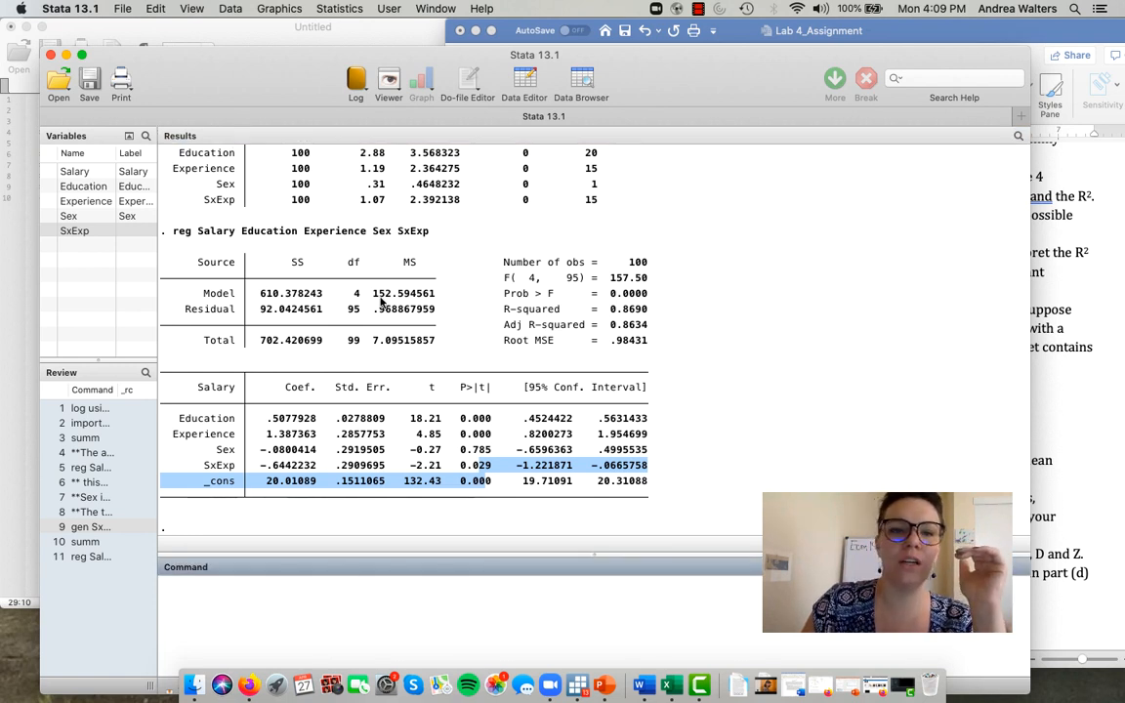
- Copy the regression command that includes SxExp into line 11 of the do-file
left_click(86, 527)
left_click(88, 556)
left_click_drag(418, 583, 127, 576)
key("super+c")
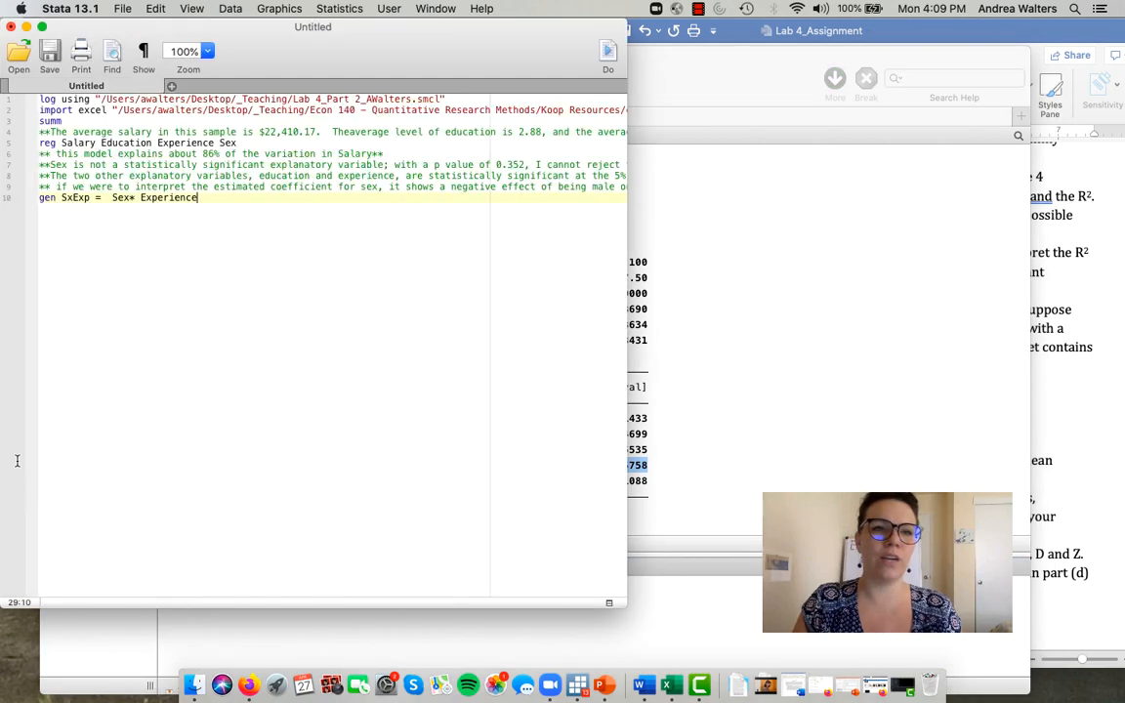
left_click(30, 424)
key("super+v")
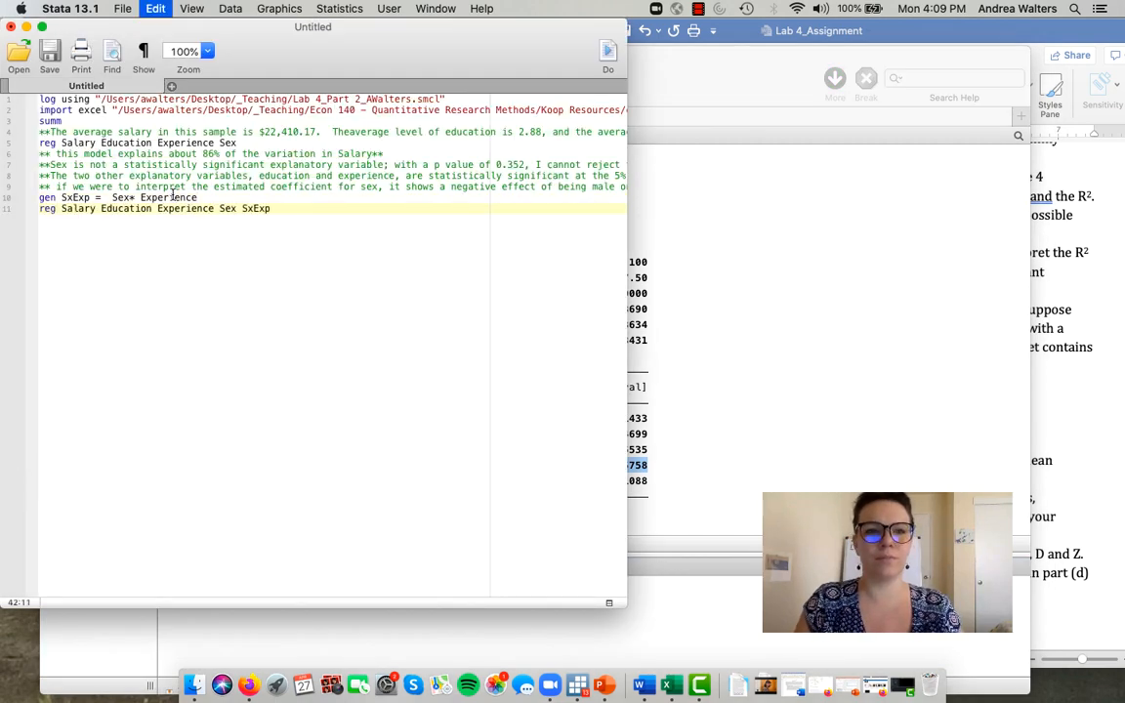
- Recheck the Example 7.7 part c questions on Z's significance and changed results in the Word document
left_click(782, 608)
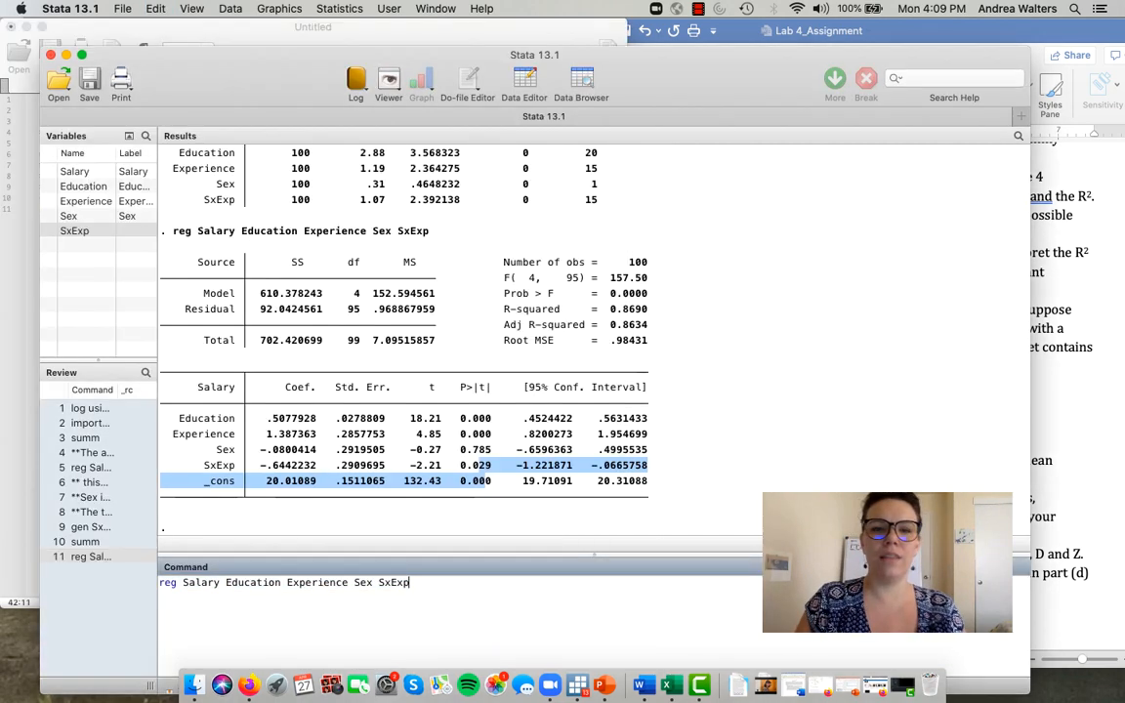
left_click_drag(422, 589, 216, 563)
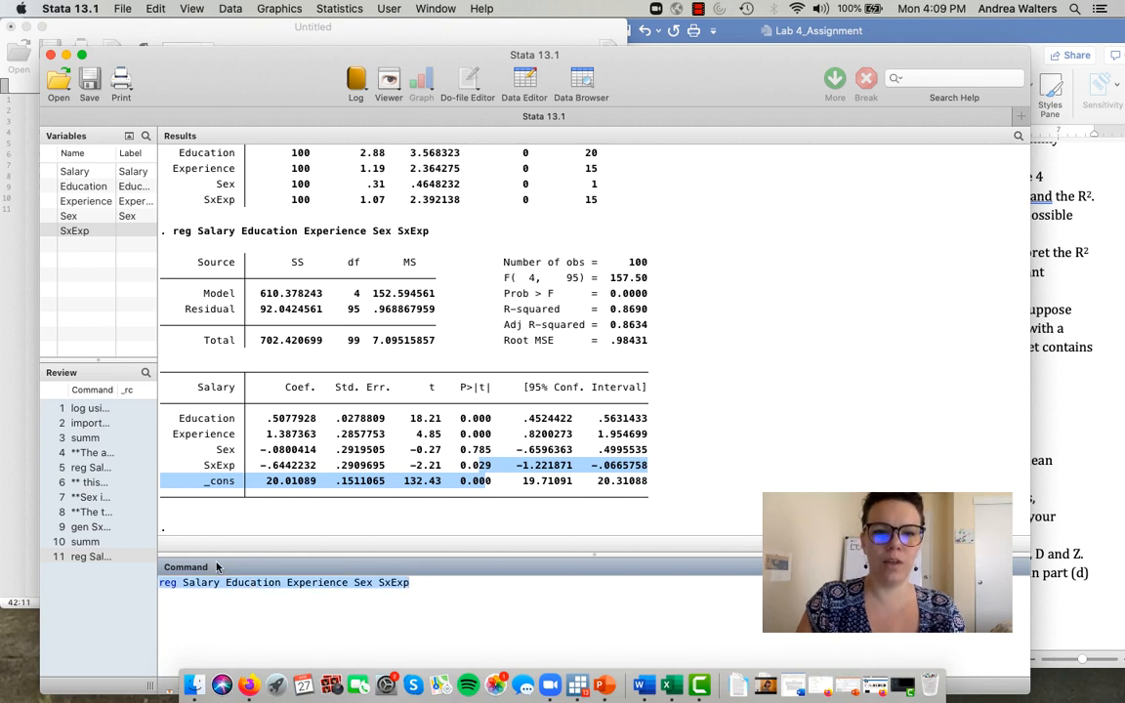
left_click(1072, 385)
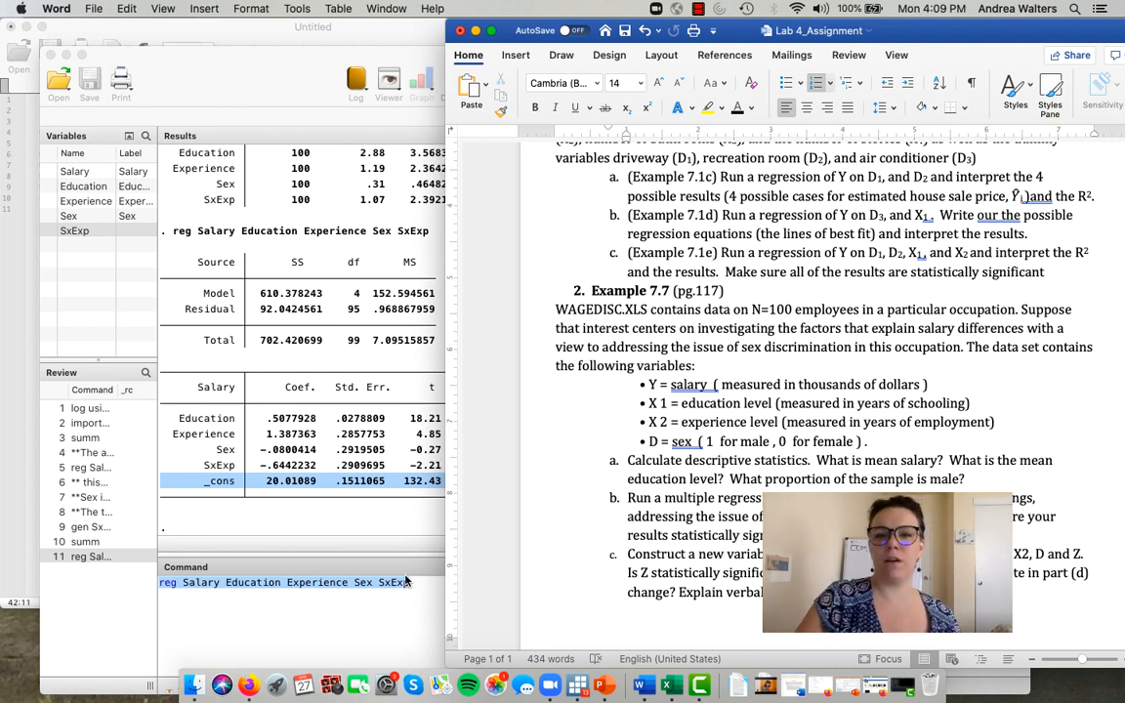
- Switch to Stata and replace the pending command with the comment "**The new interaction term of Sex*Experience is statistically significant at the 5% significance"
left_click(372, 615)
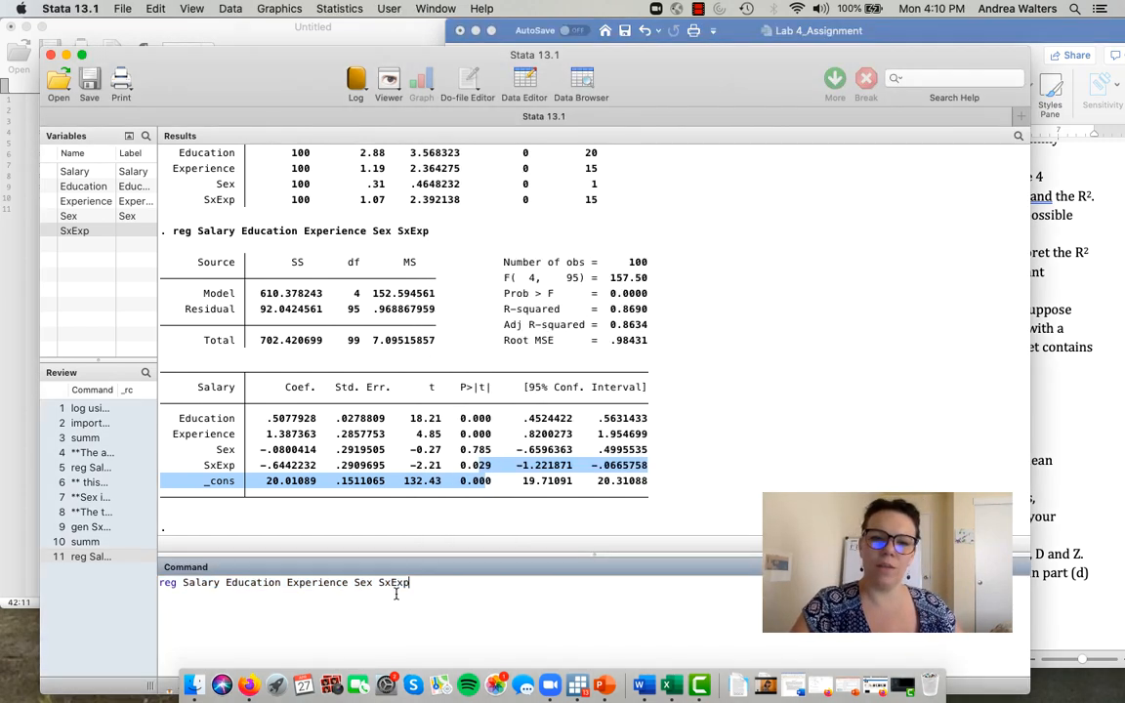
left_click_drag(442, 586, 210, 574)
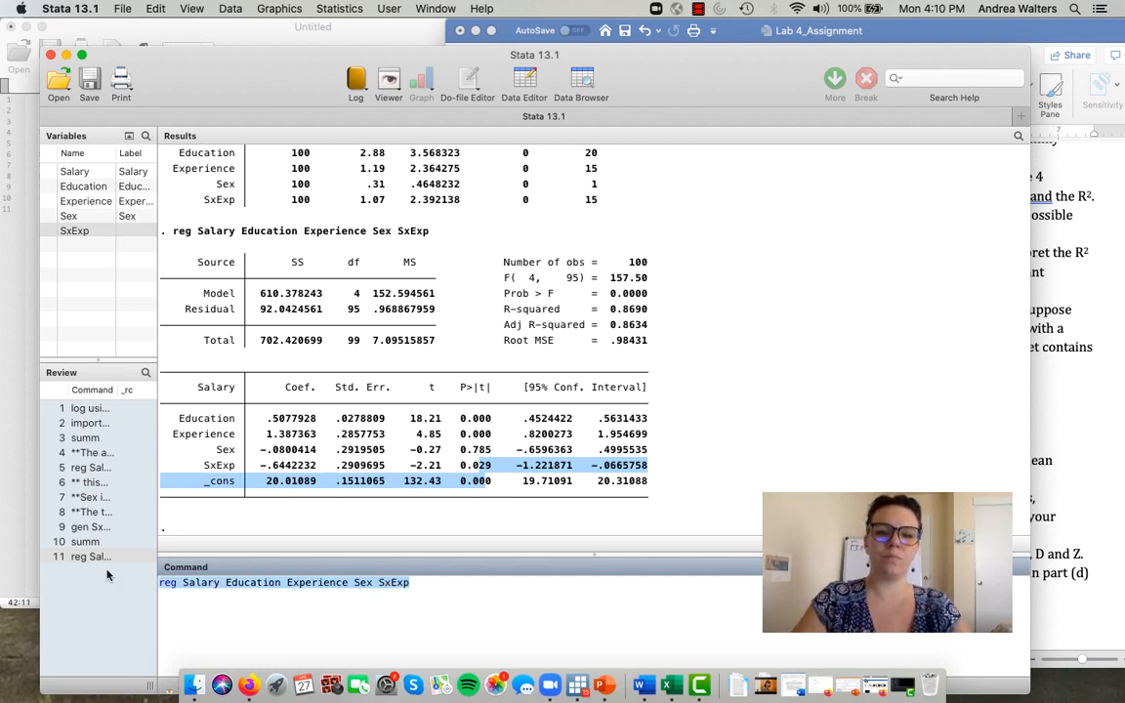
type("**")
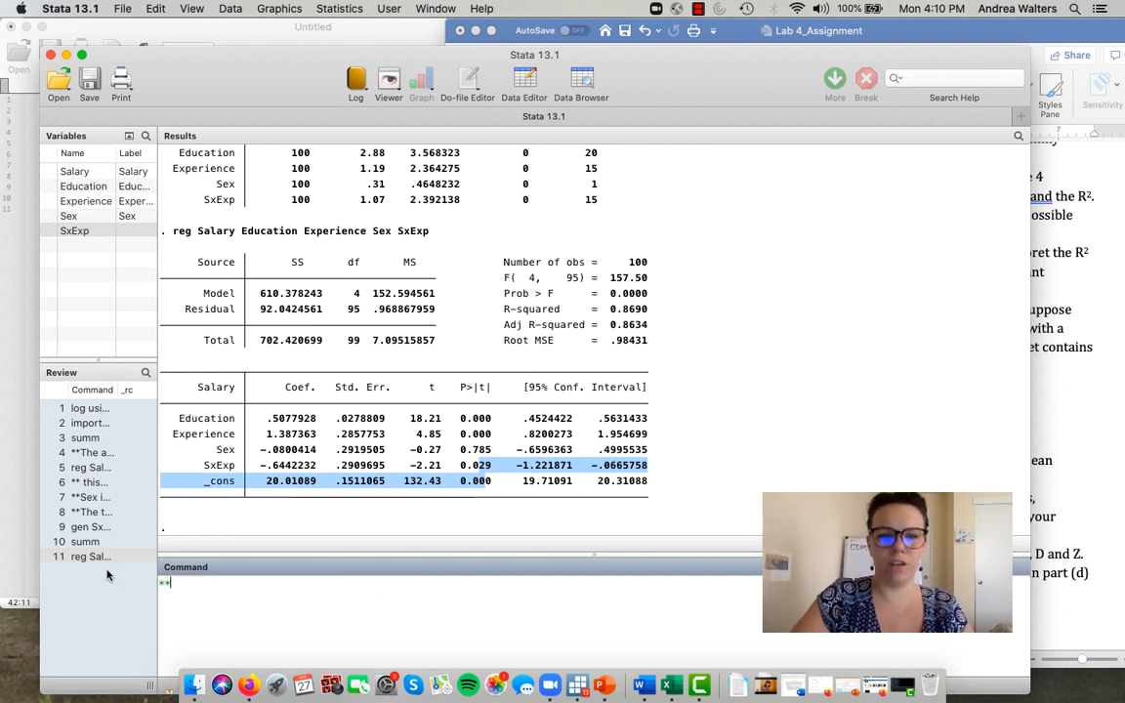
type("Th")
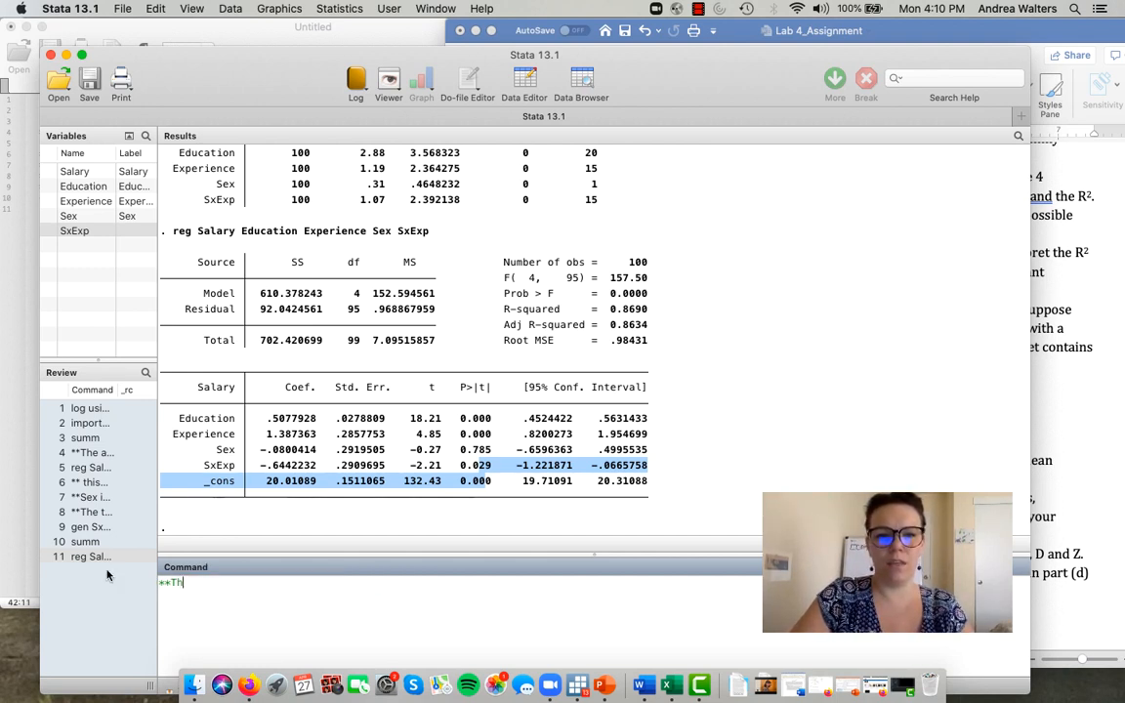
type("e new interac")
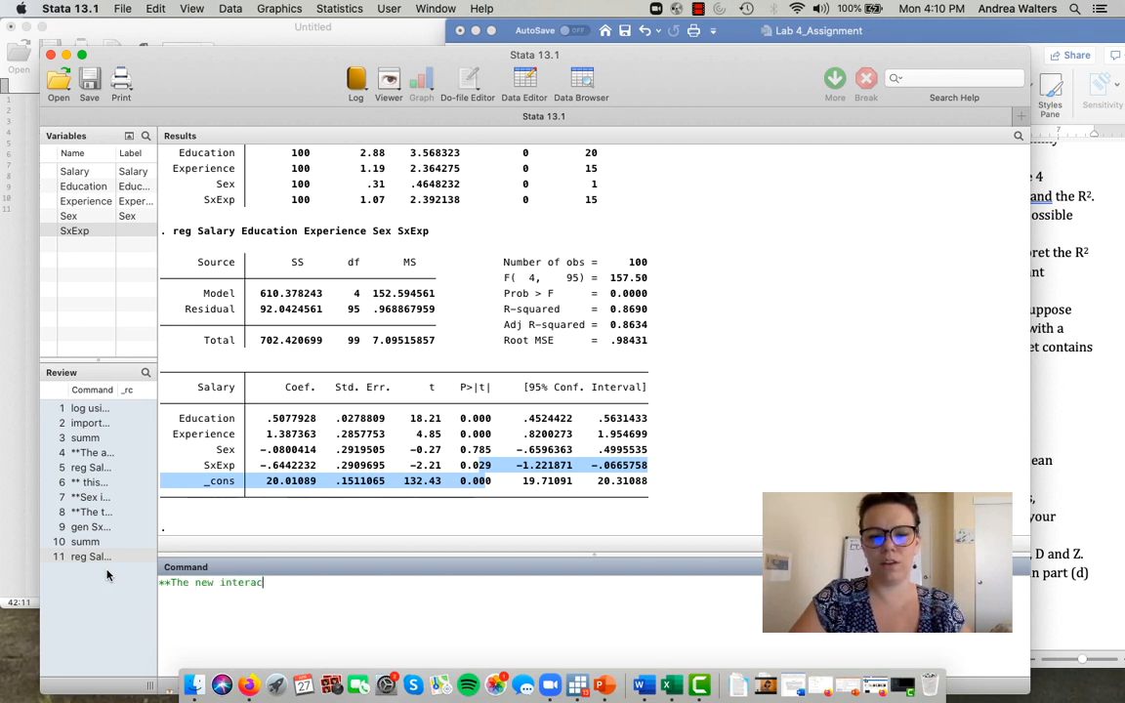
type("tion term of Sex &")
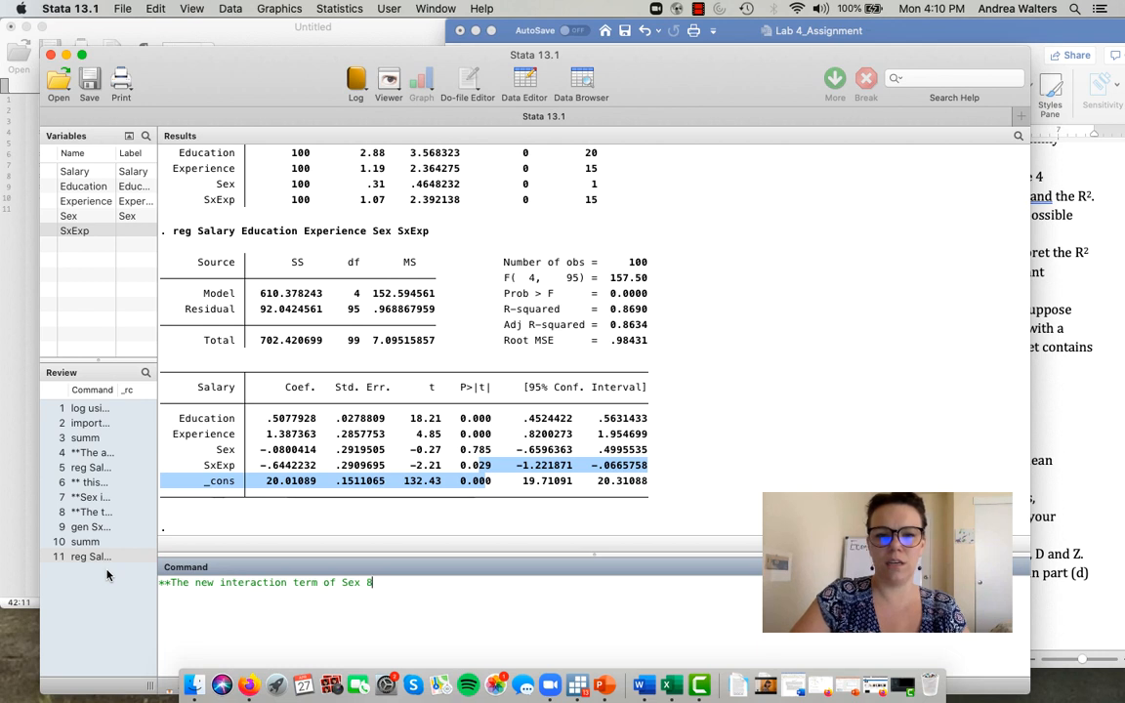
type("*E")
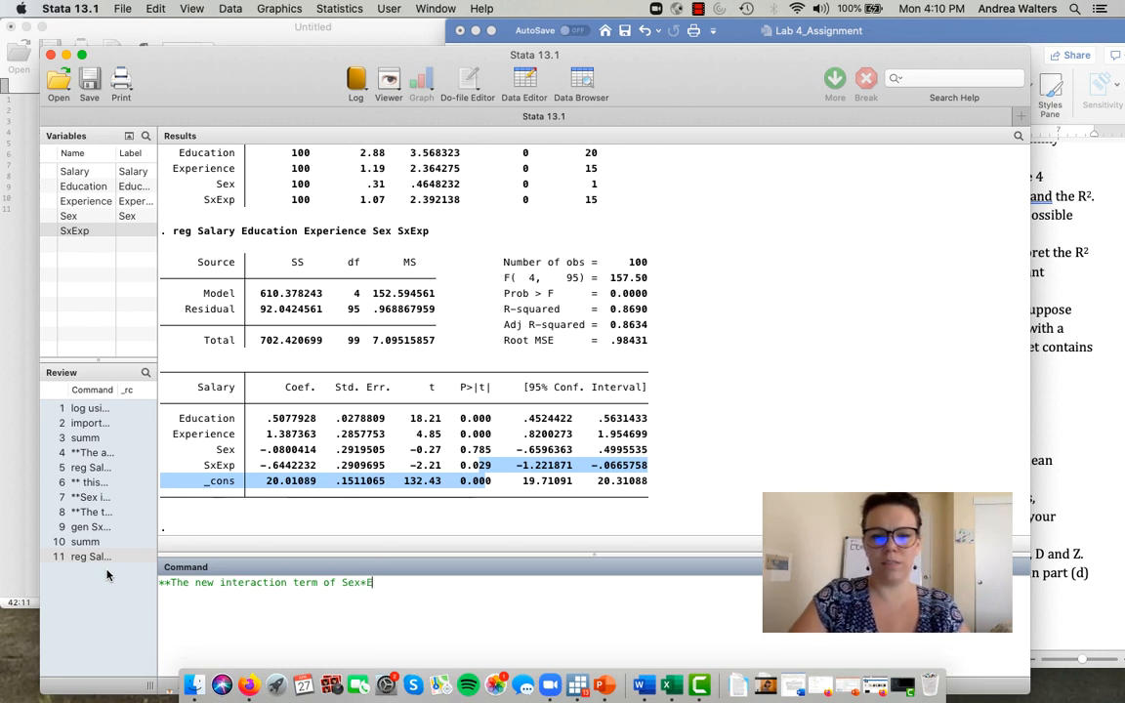
type("xperience")
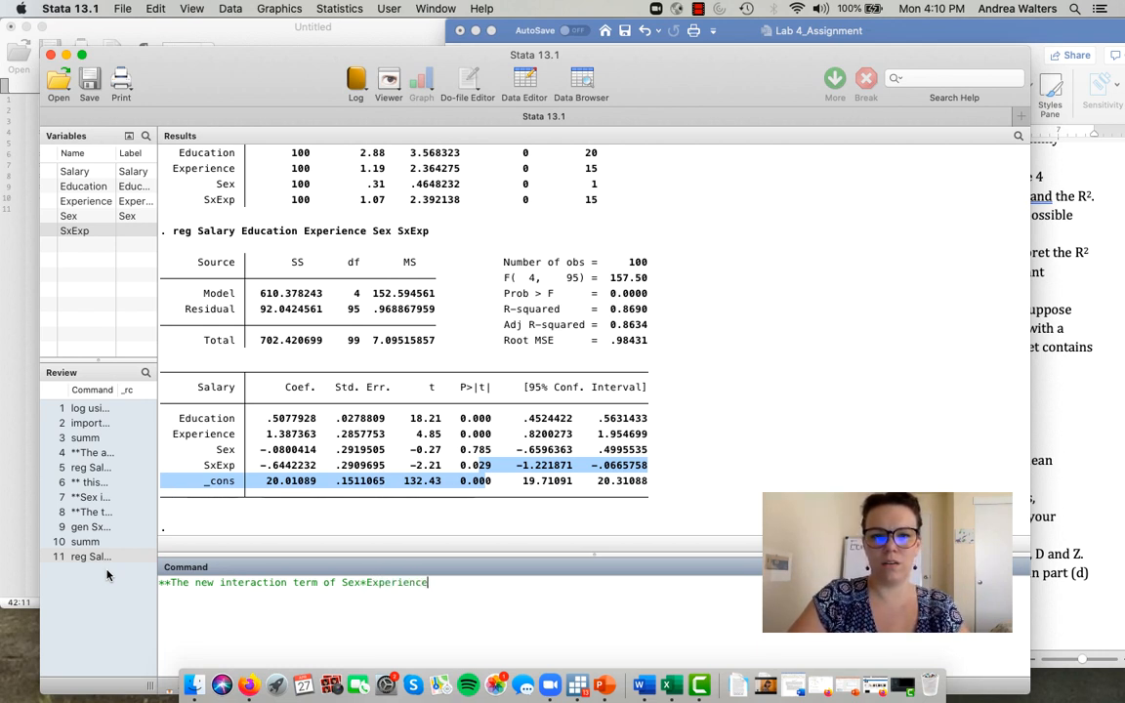
type(" is statis")
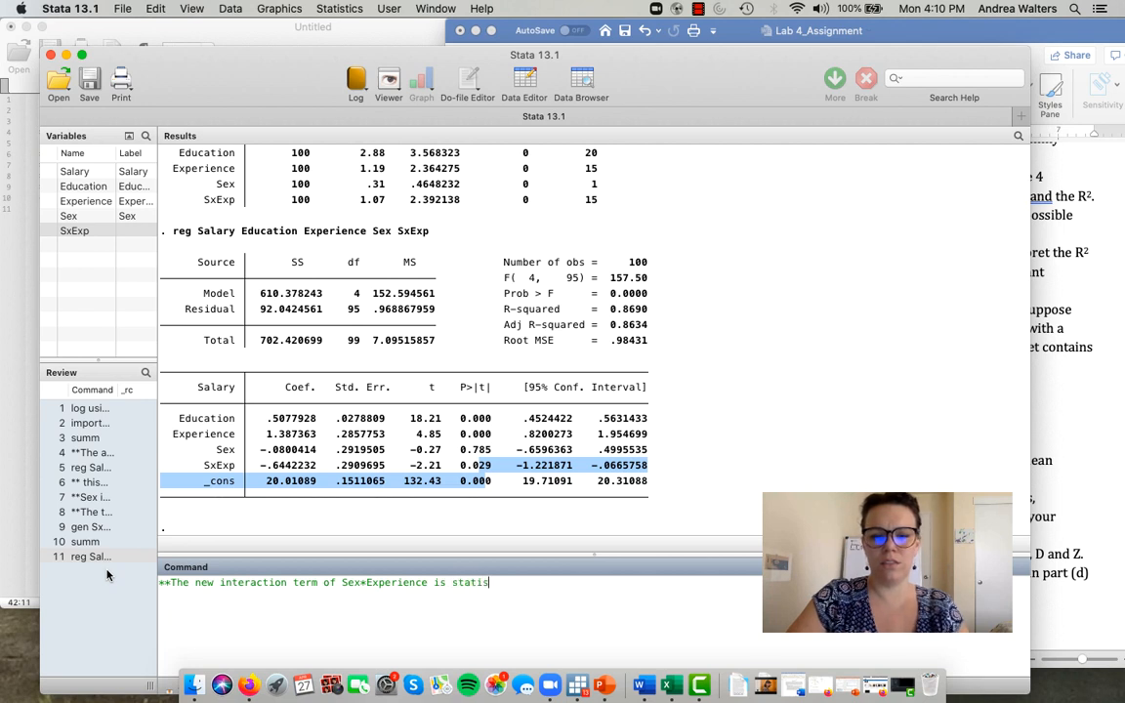
type("tically signfi")
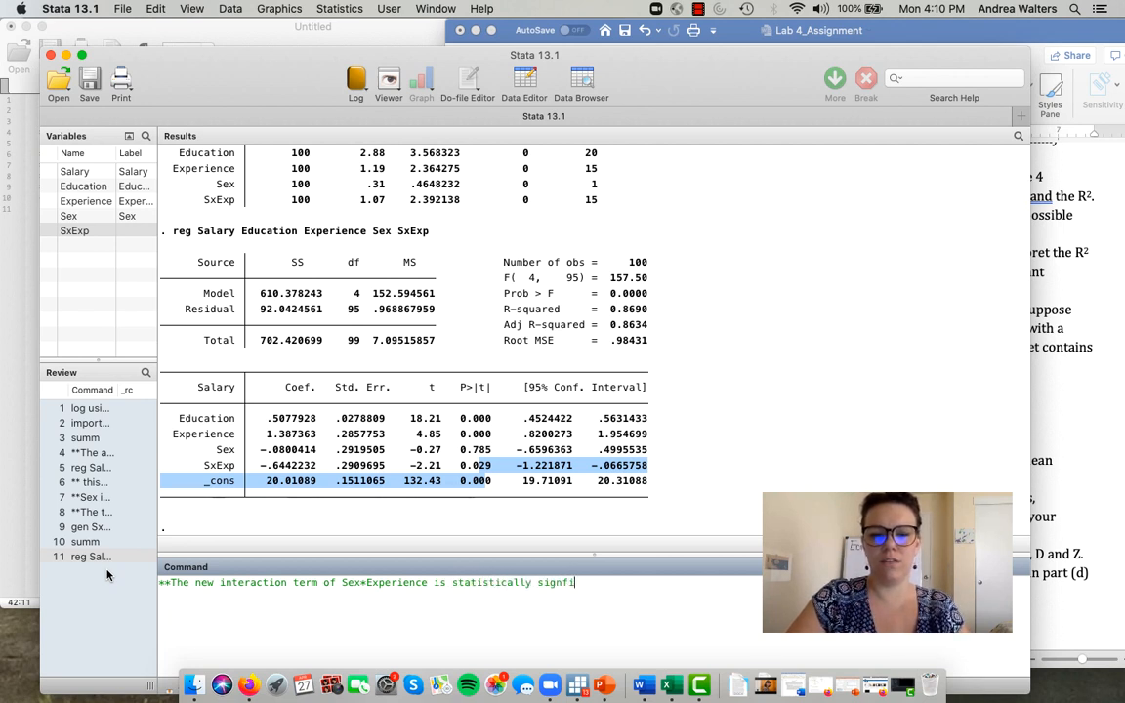
key("BackSpace")
key("BackSpace")
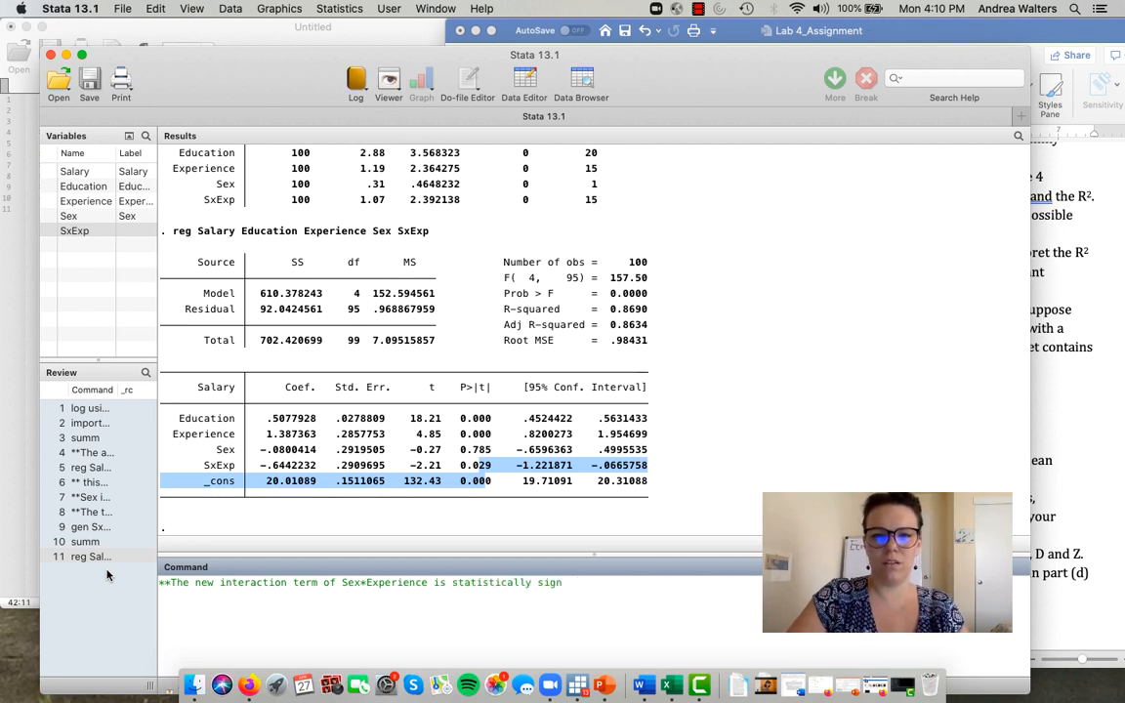
type("ificant at th")
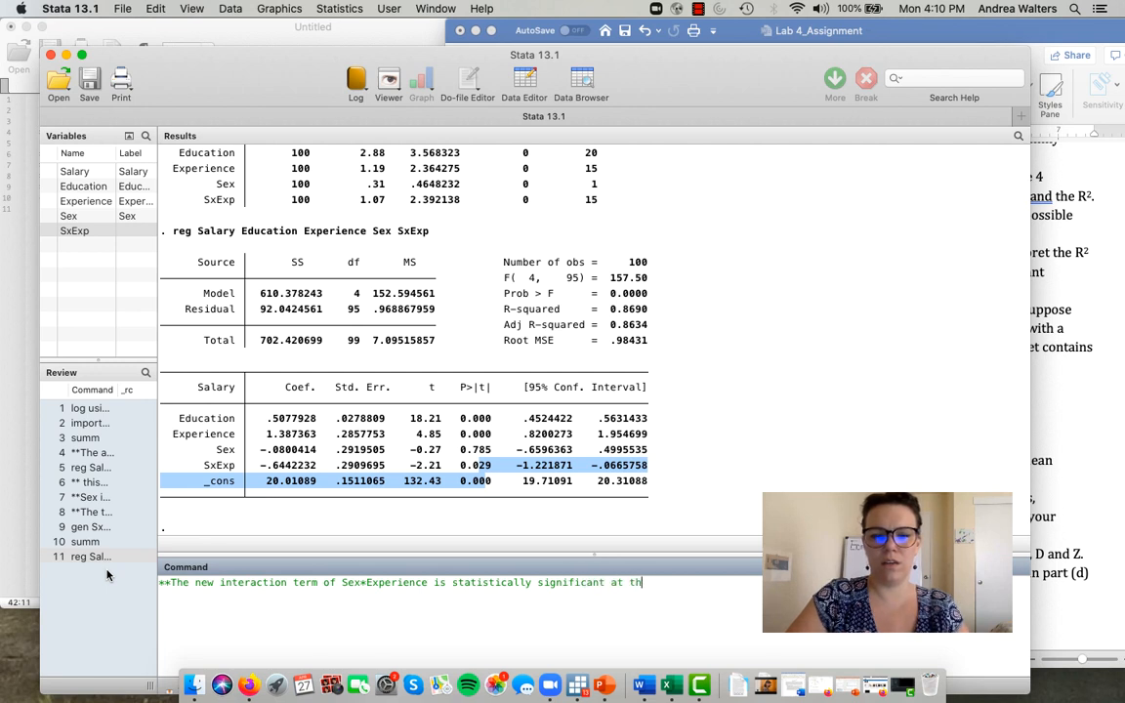
type("e 5% sig")
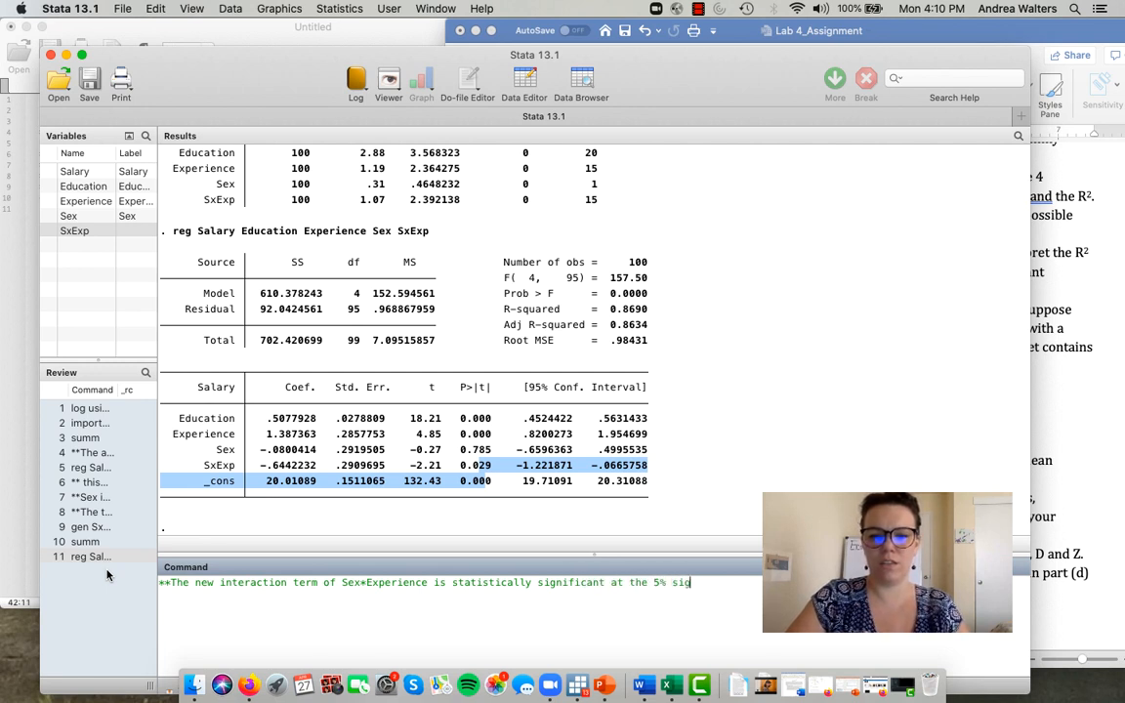
type("nificance")
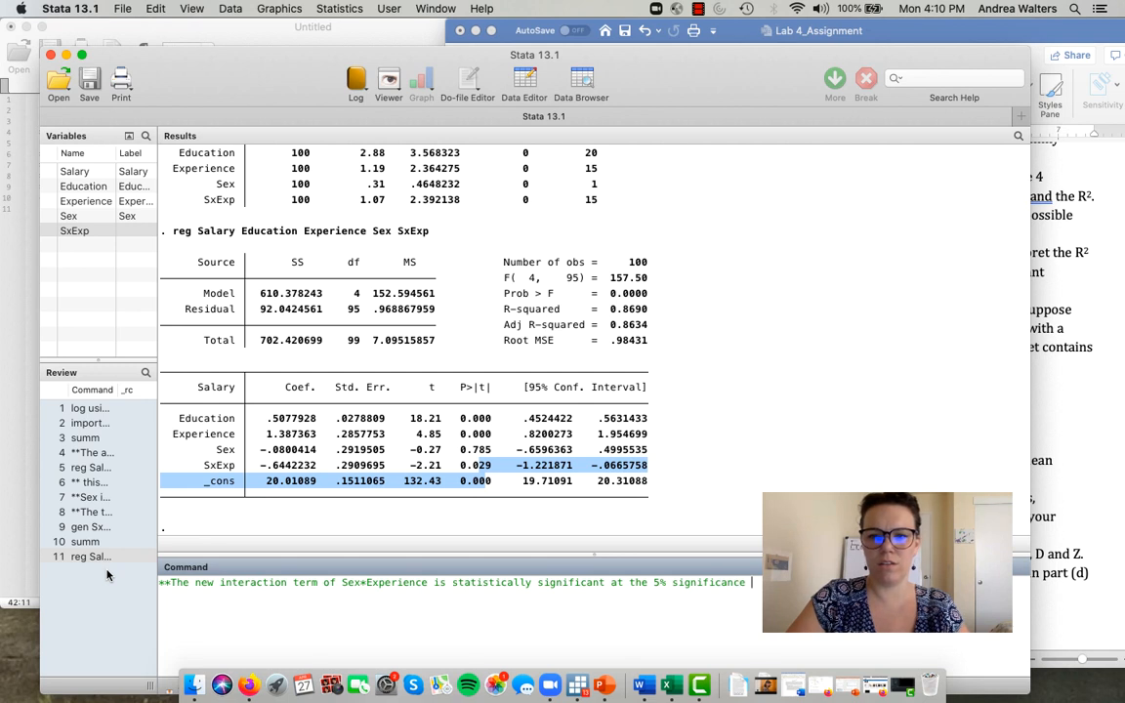